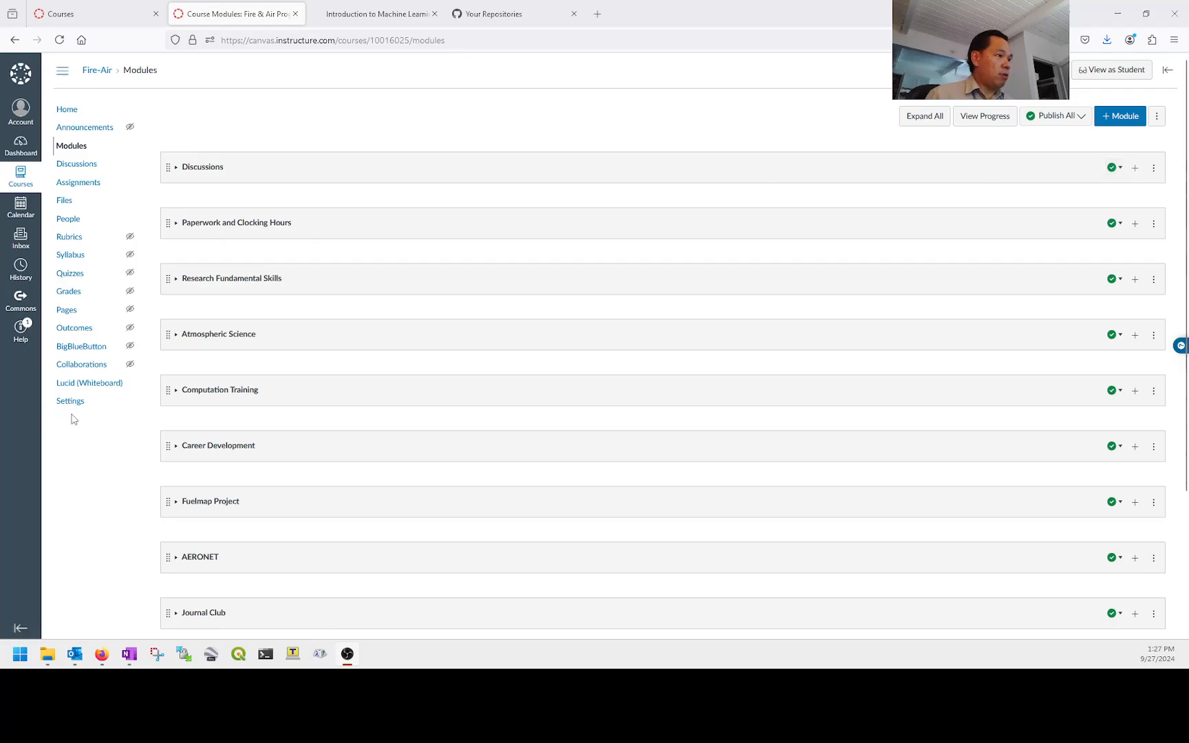
Open the Fire-Air course home page and expand all of its modules
left_click(68, 114)
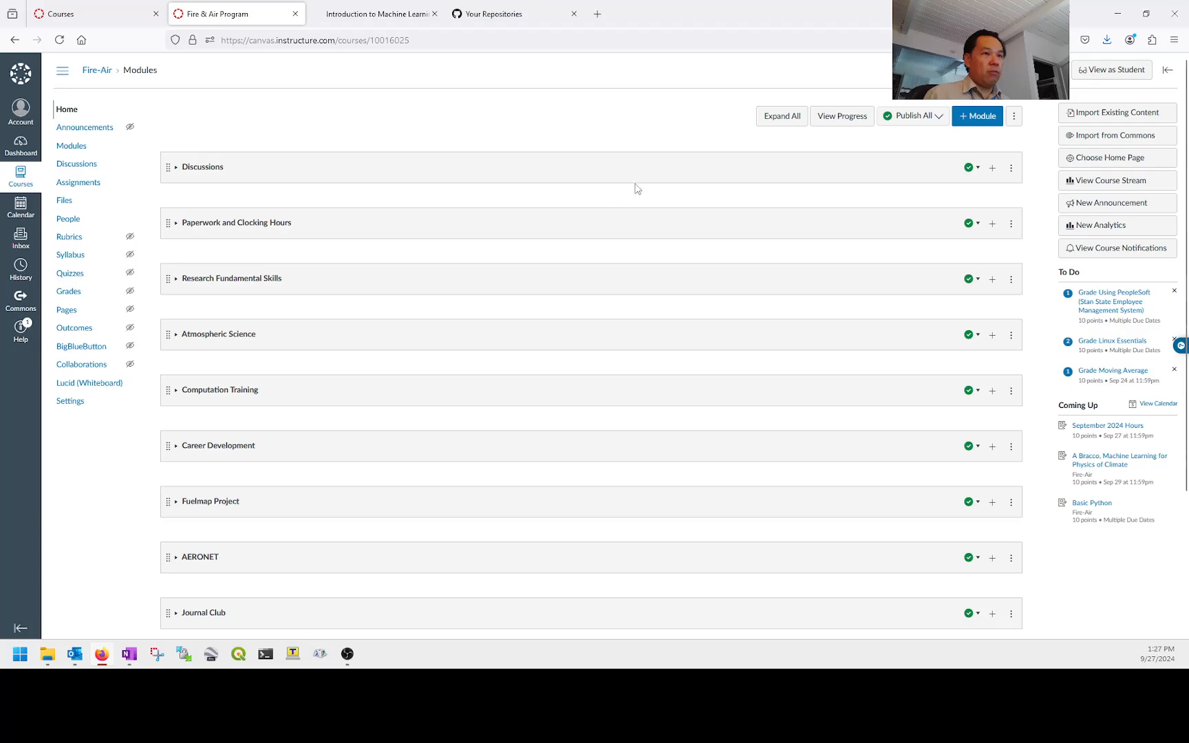
left_click(772, 123)
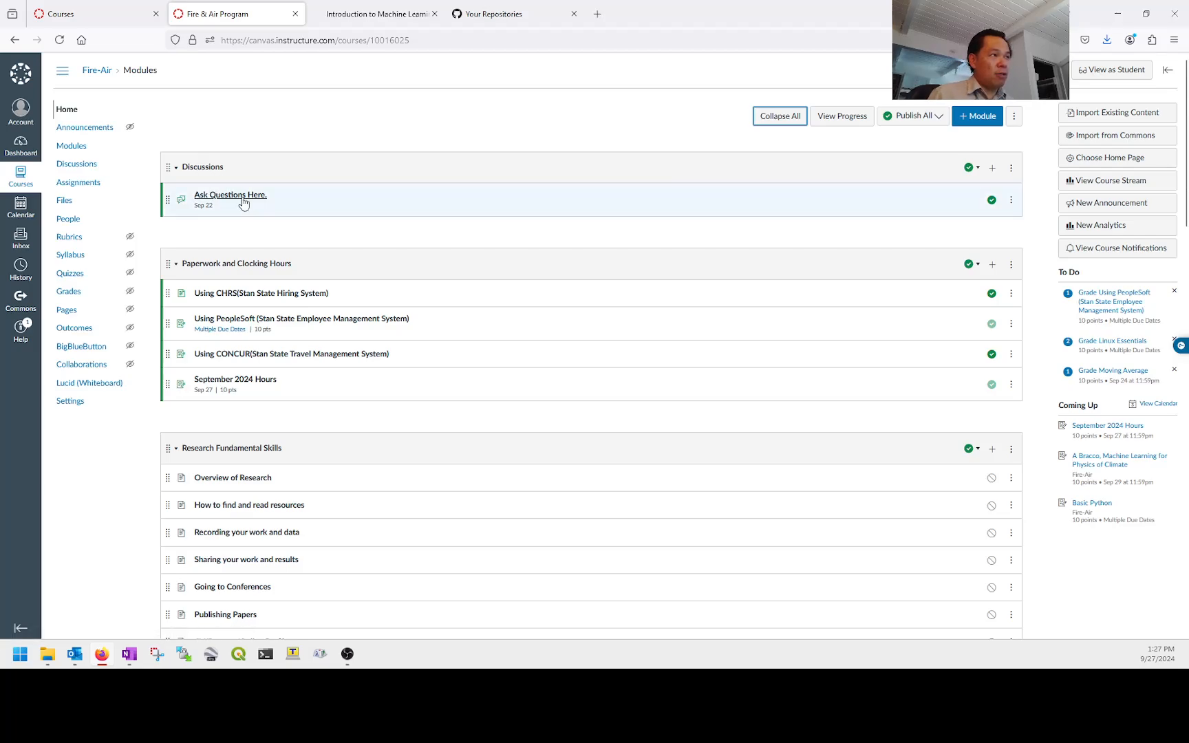
left_click(992, 174)
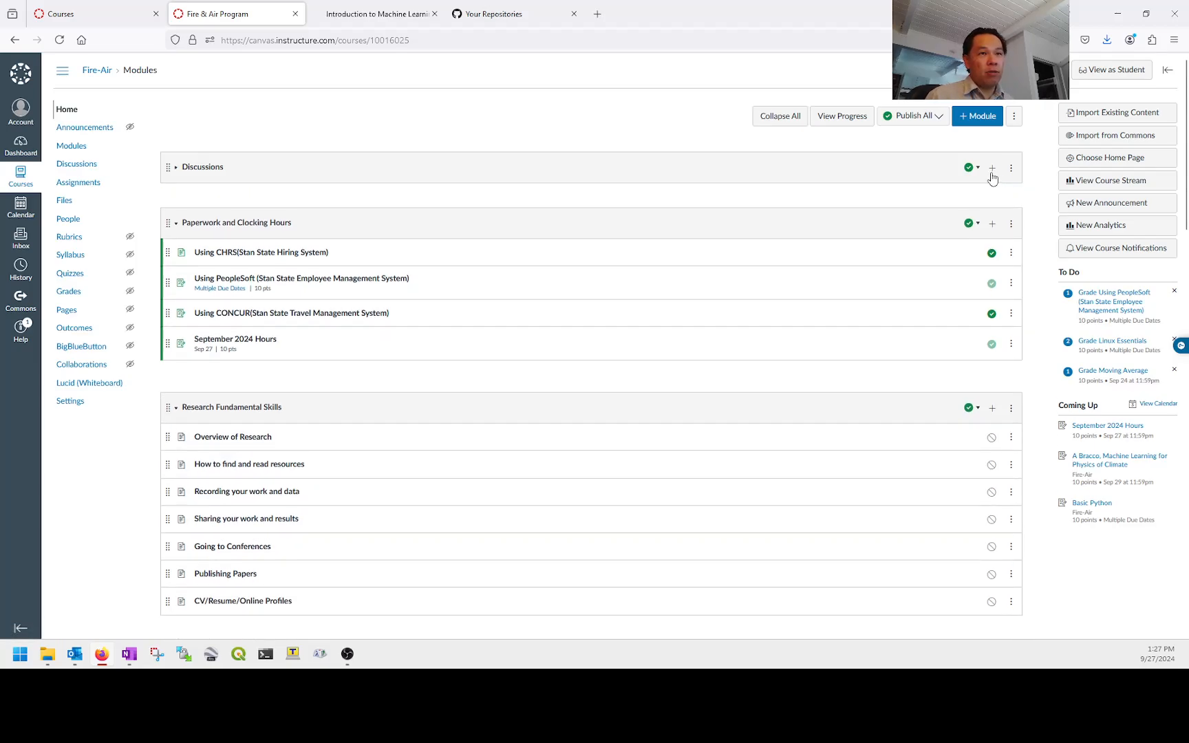
left_click(992, 168)
Review the item types that can be added to the Discussions module, and close the dialog without adding anything
left_click(992, 171)
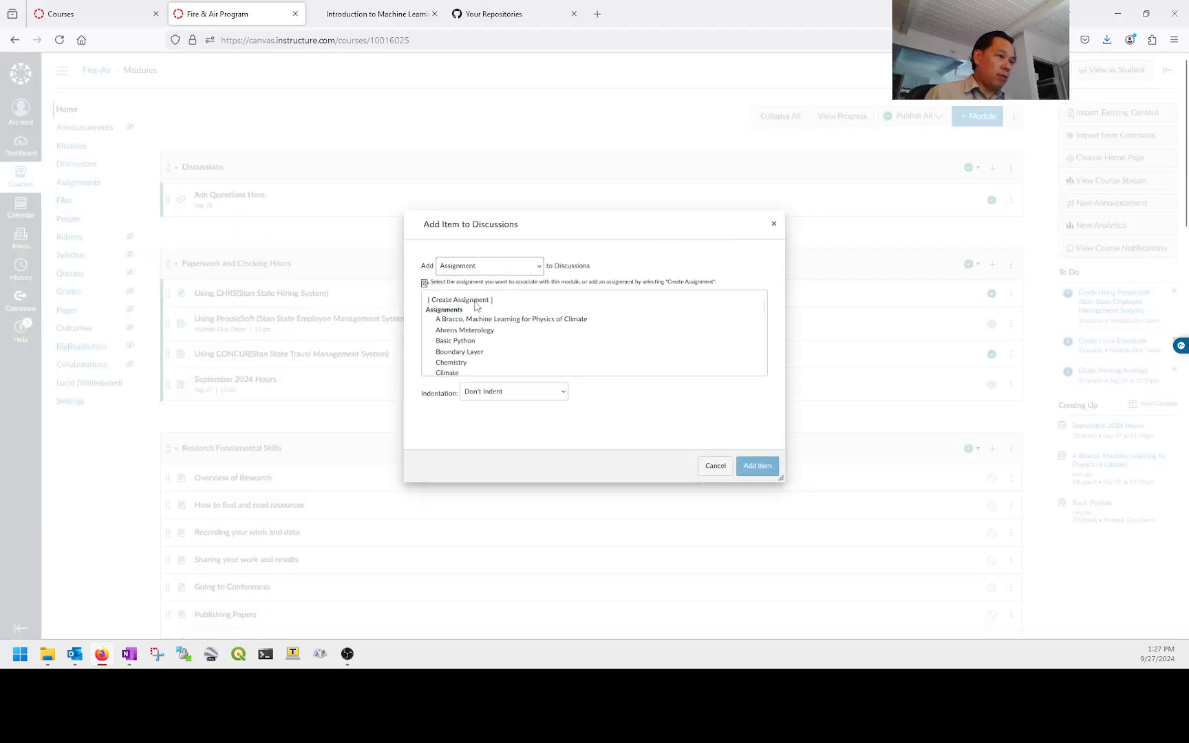
left_click(512, 270)
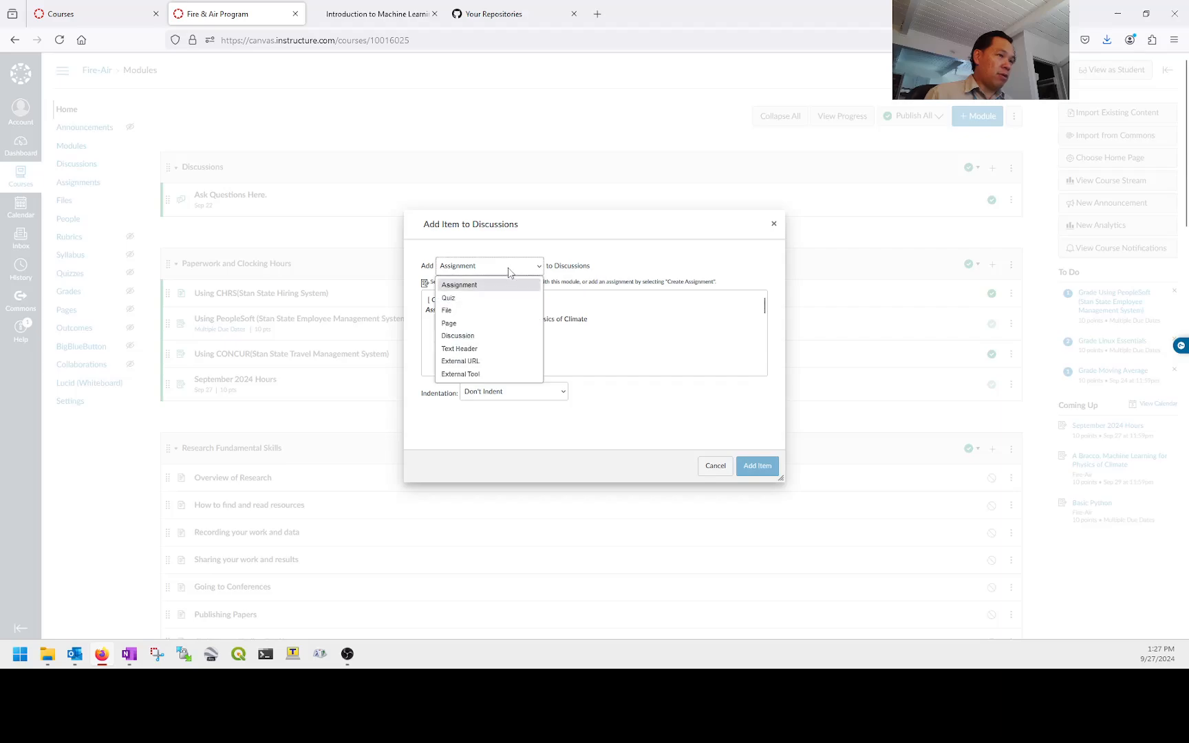
left_click(464, 288)
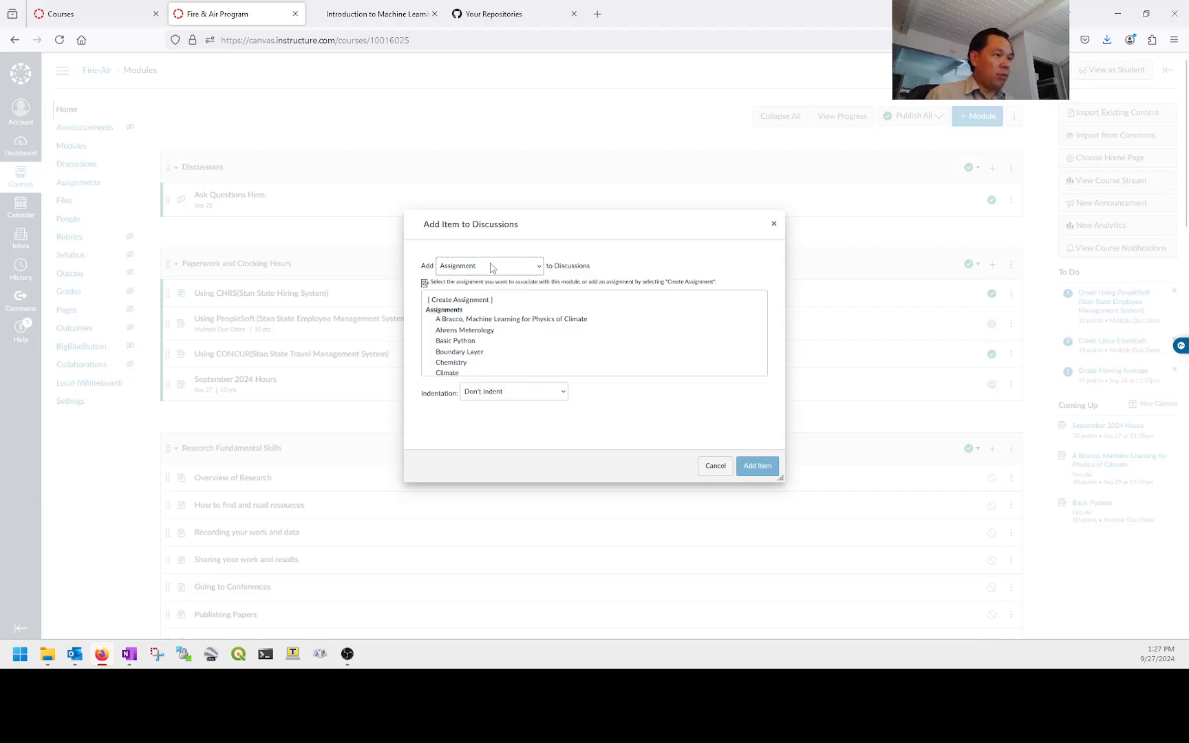
left_click(493, 268)
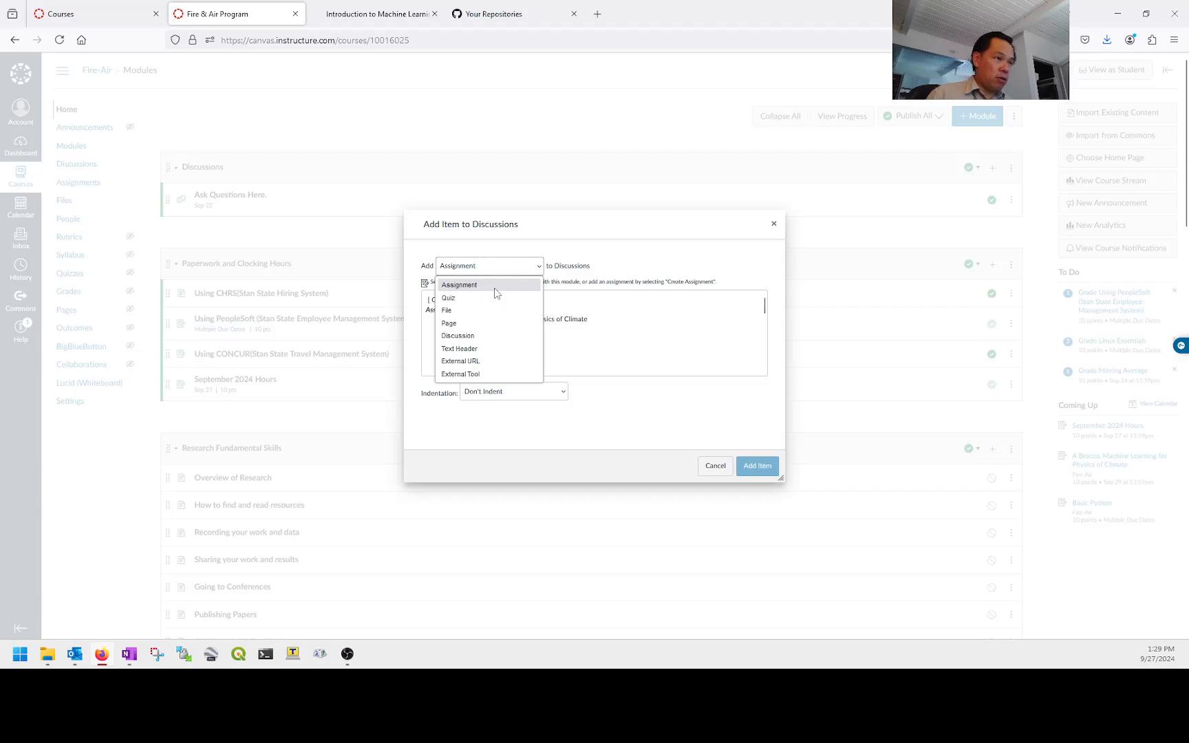
left_click(772, 227)
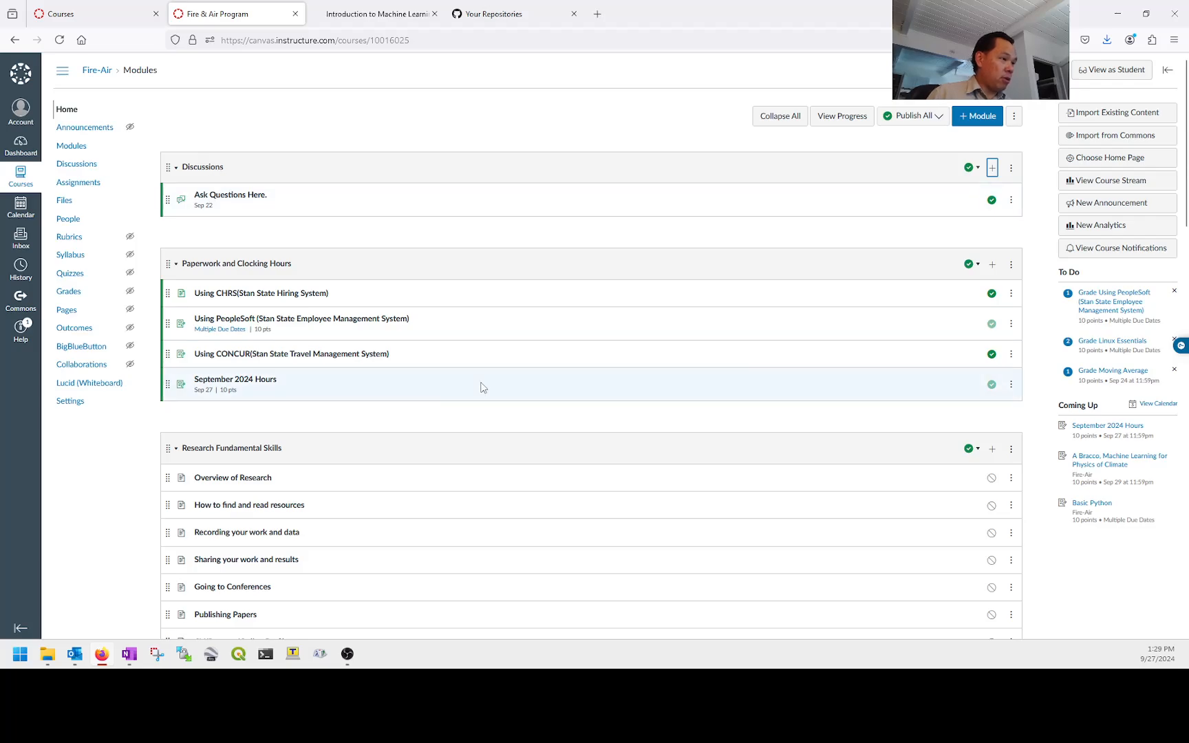
Look through the items in the expanded modules, and collapse all modules
scroll(482, 387, "down", 4)
scroll(482, 387, "down", 6)
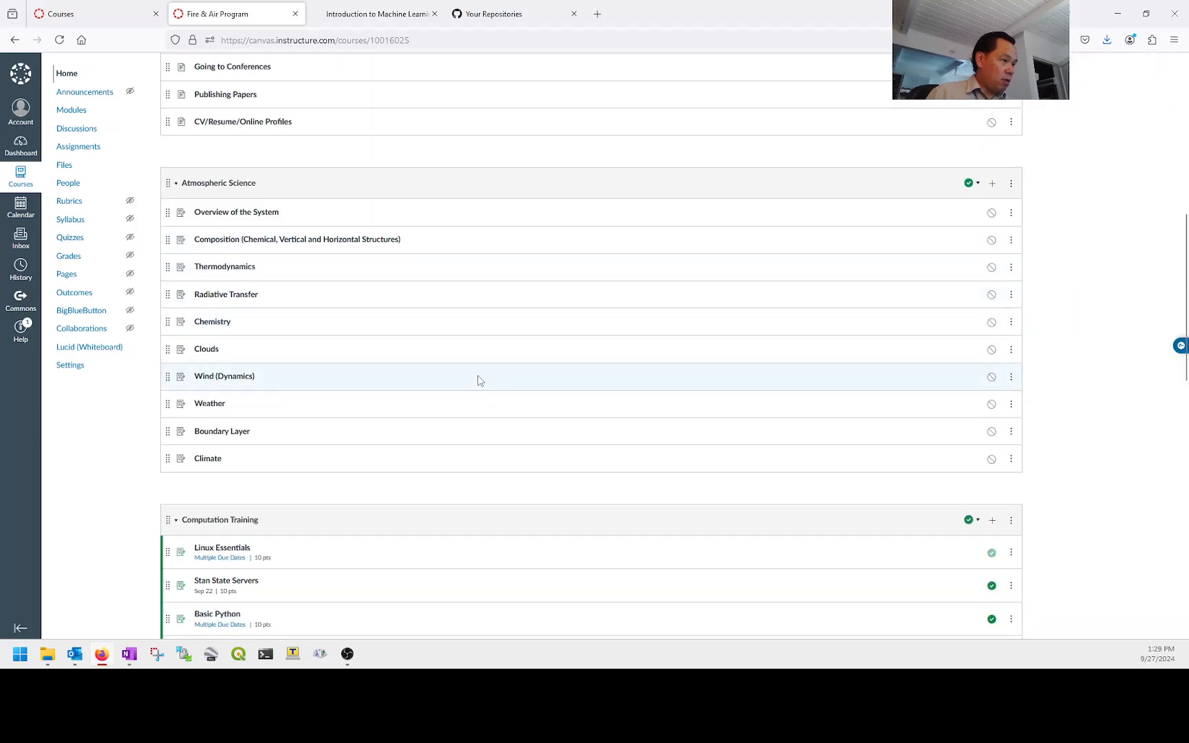
scroll(480, 380, "up", 10)
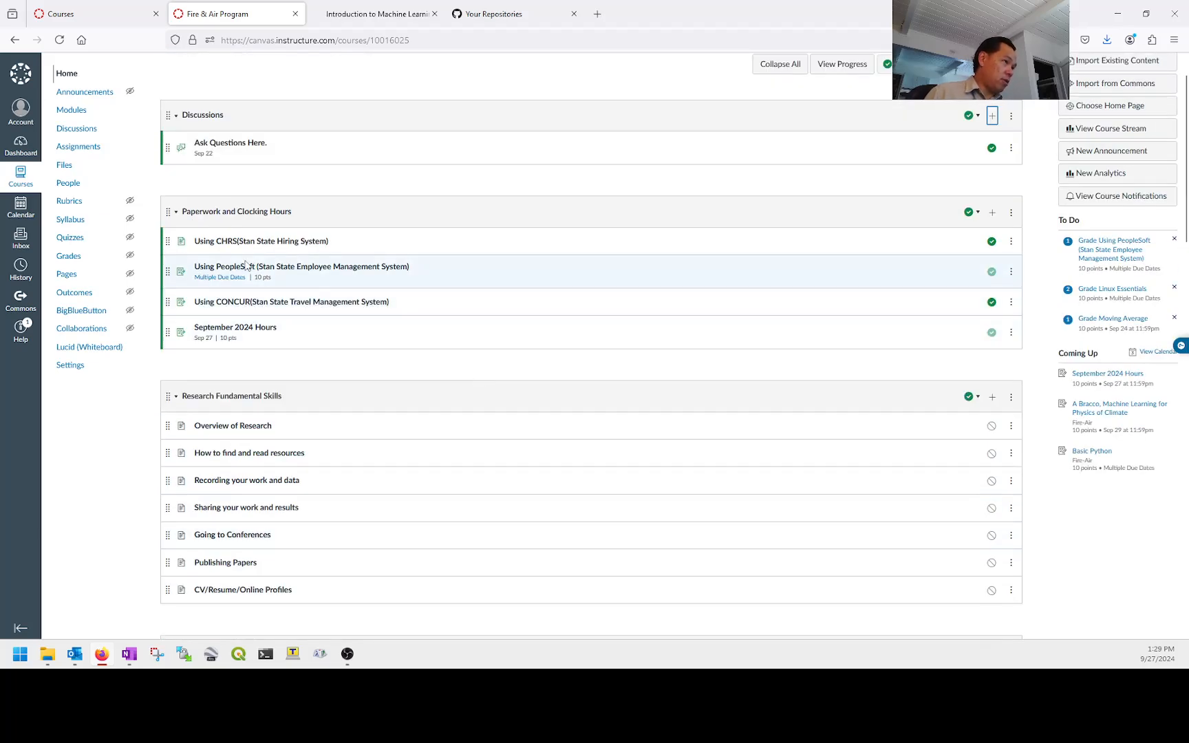
left_click(769, 71)
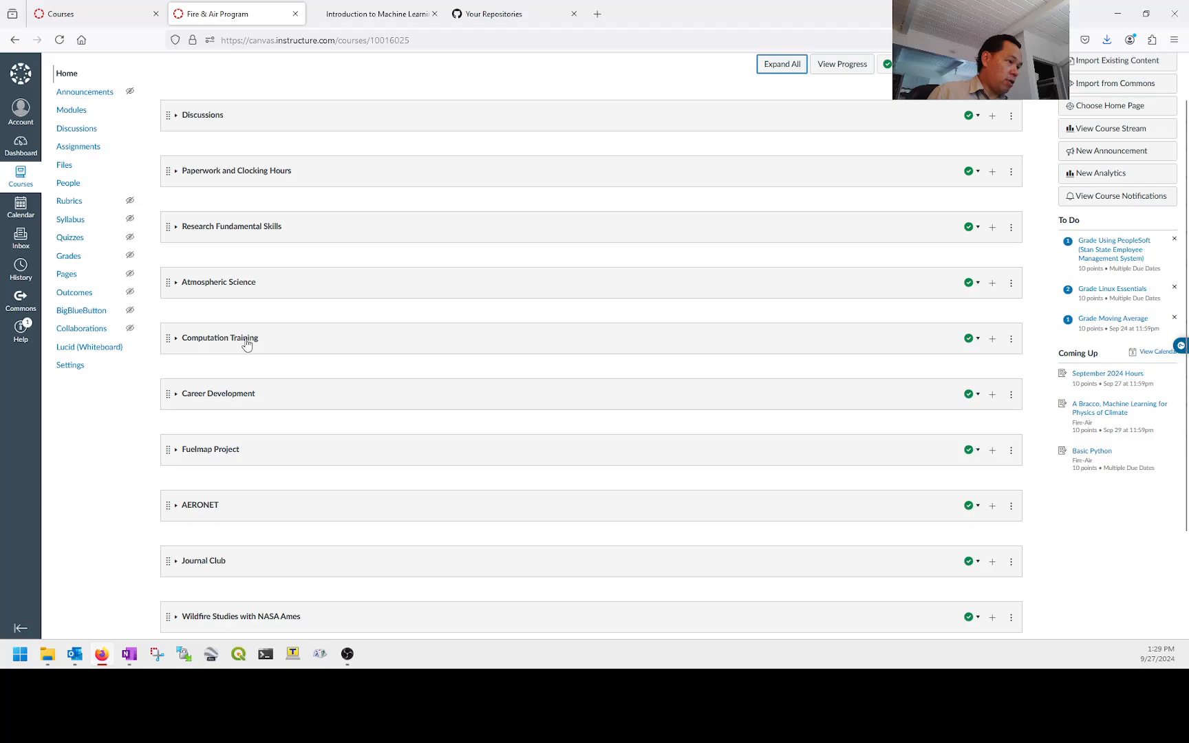
Expand the AERONET module to view its assignments, and collapse it again
scroll(247, 345, "down", 1)
scroll(246, 345, "down", 1)
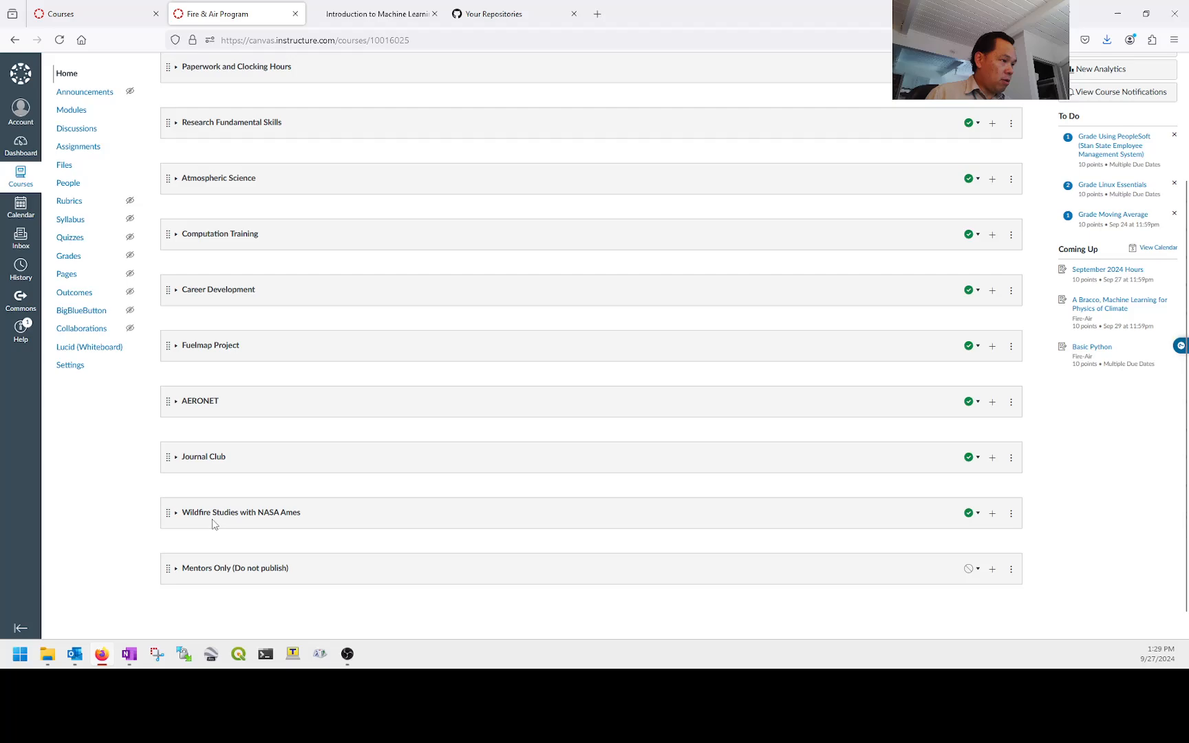
left_click(176, 402)
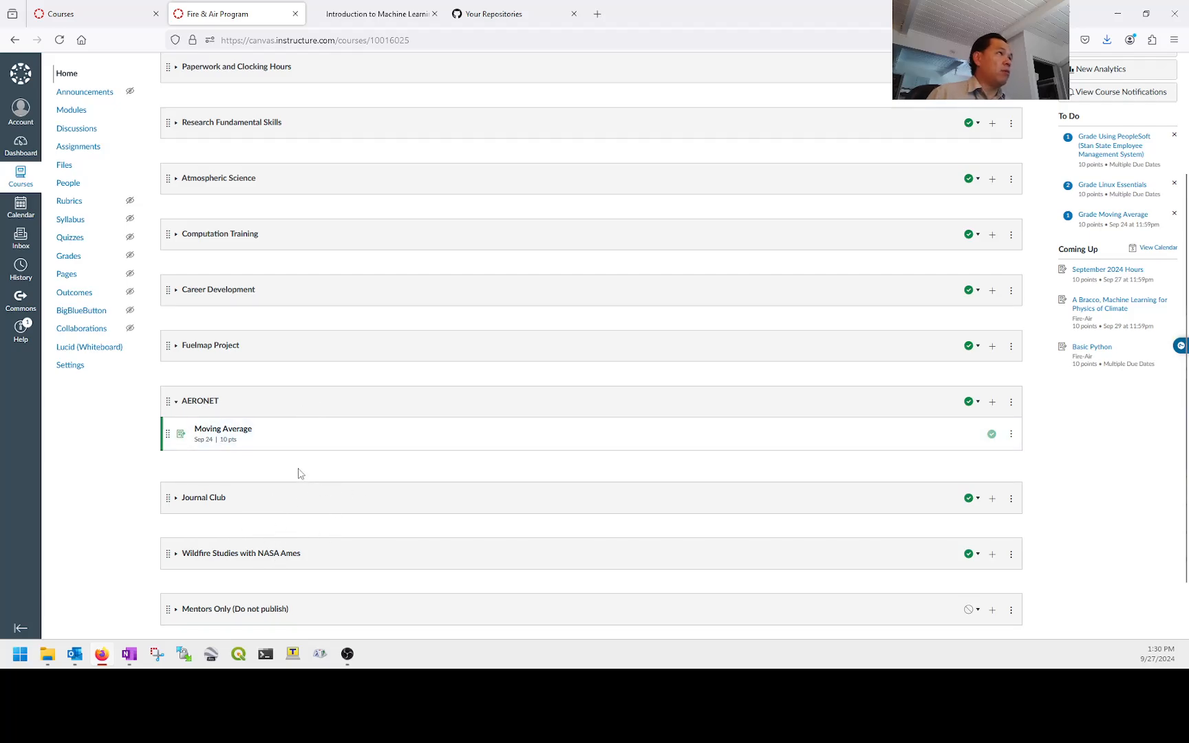
scroll(274, 508, "down", 1)
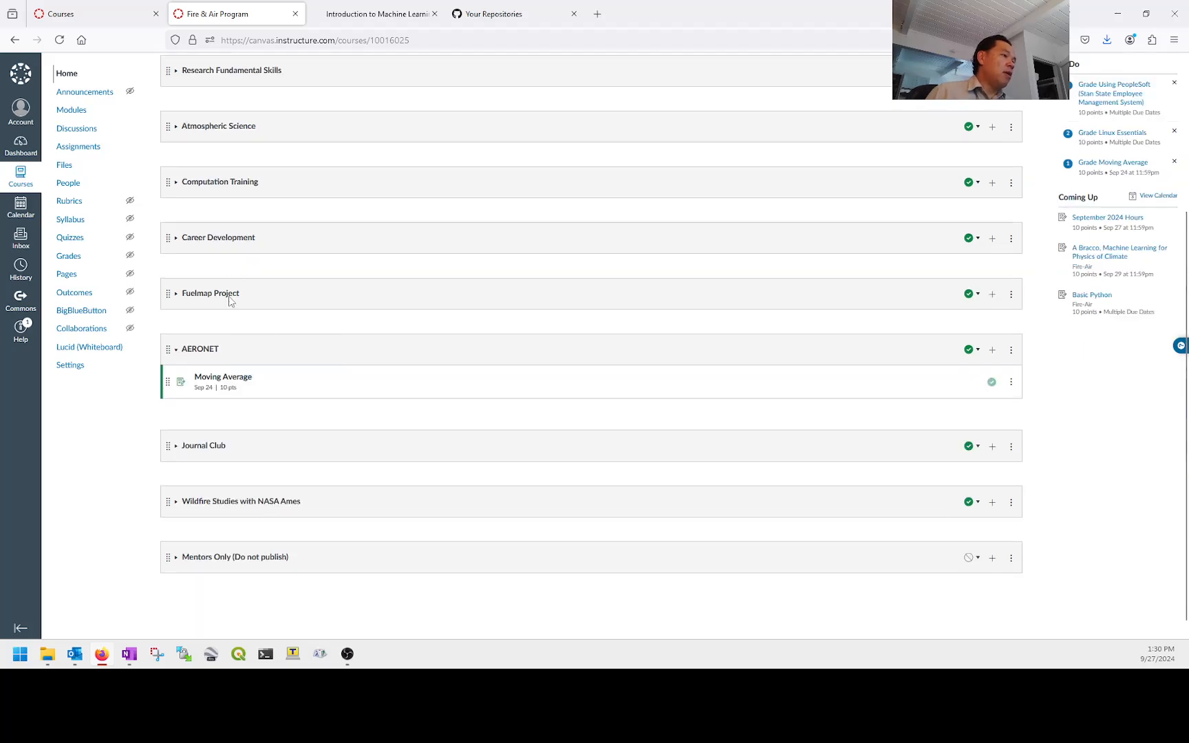
scroll(222, 481, "up", 4)
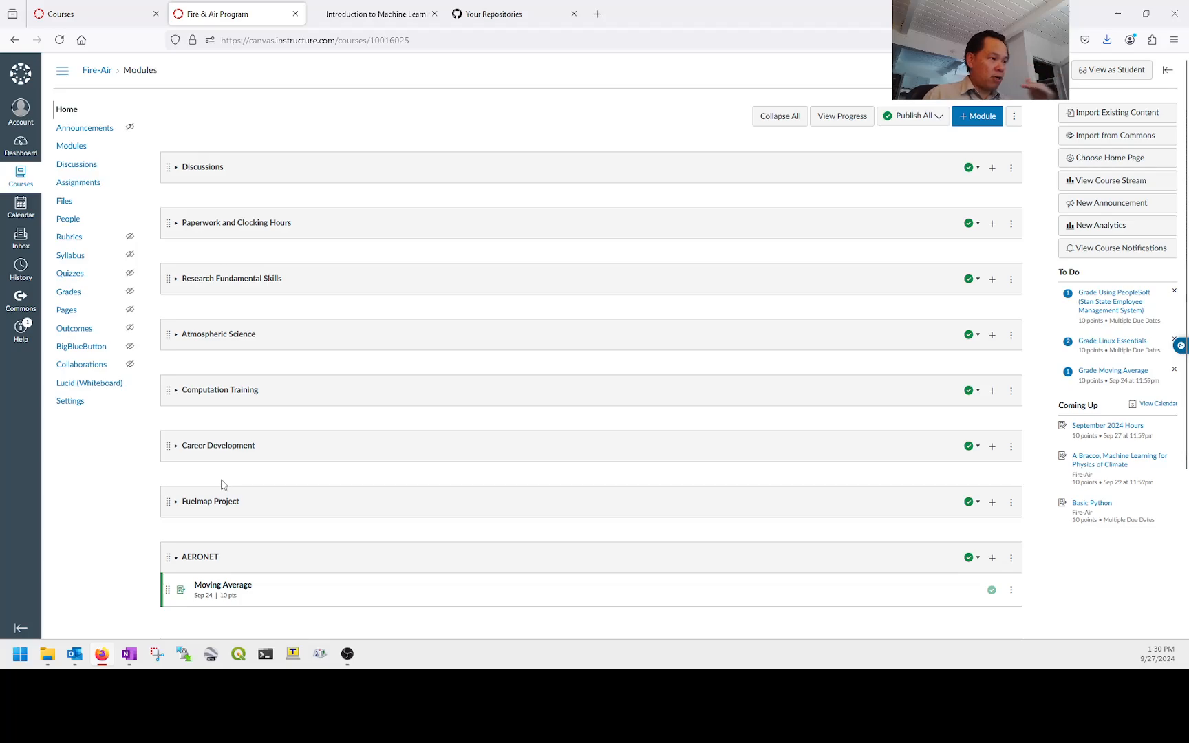
scroll(221, 480, "down", 3)
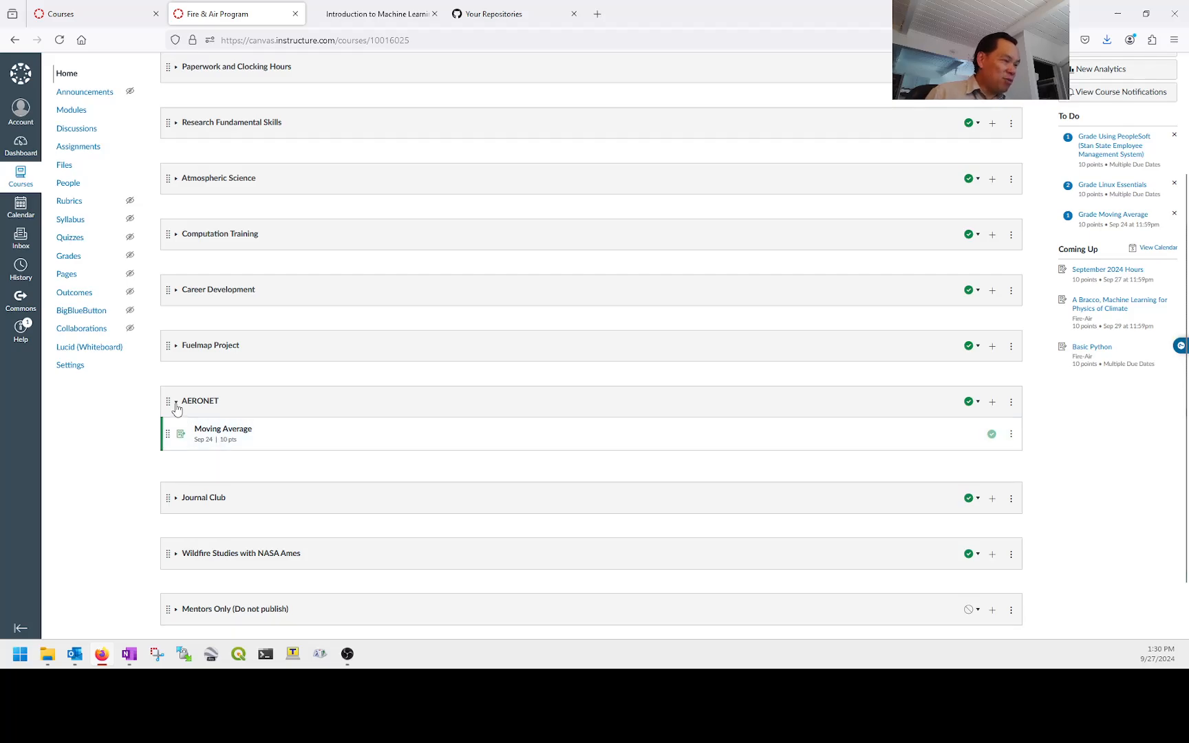
left_click(176, 408)
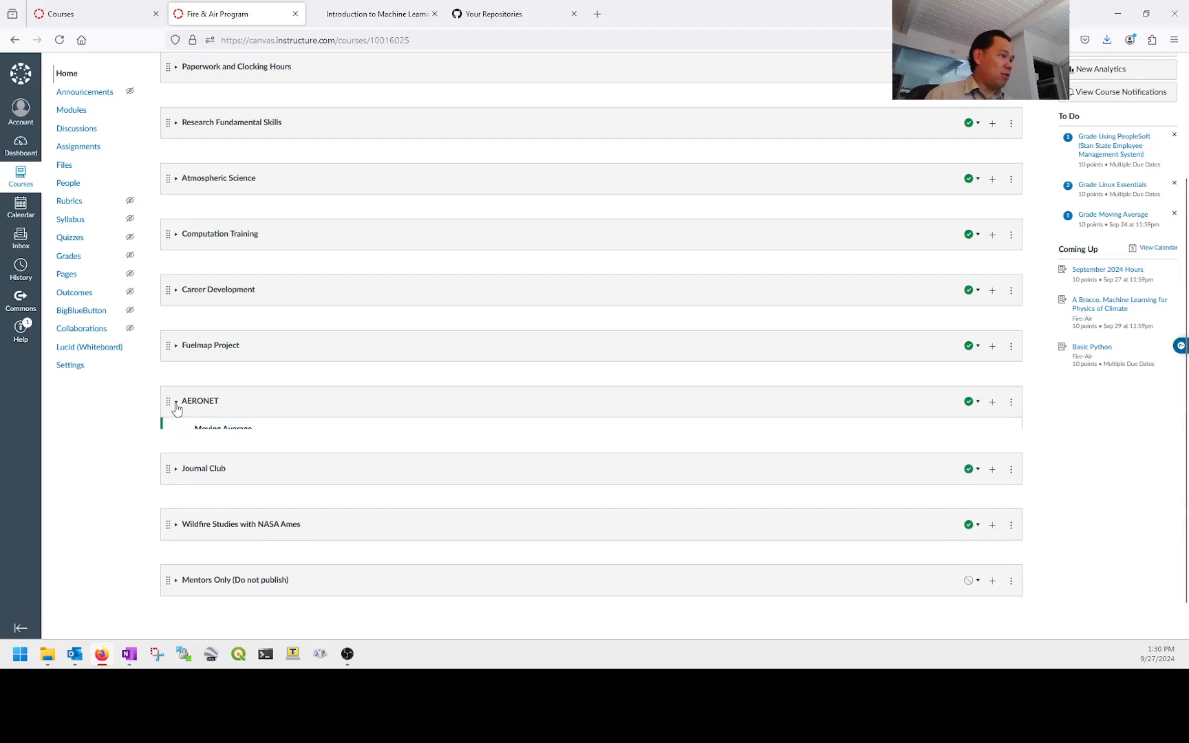
Expand the Computation Training module
scroll(394, 497, "up", 2)
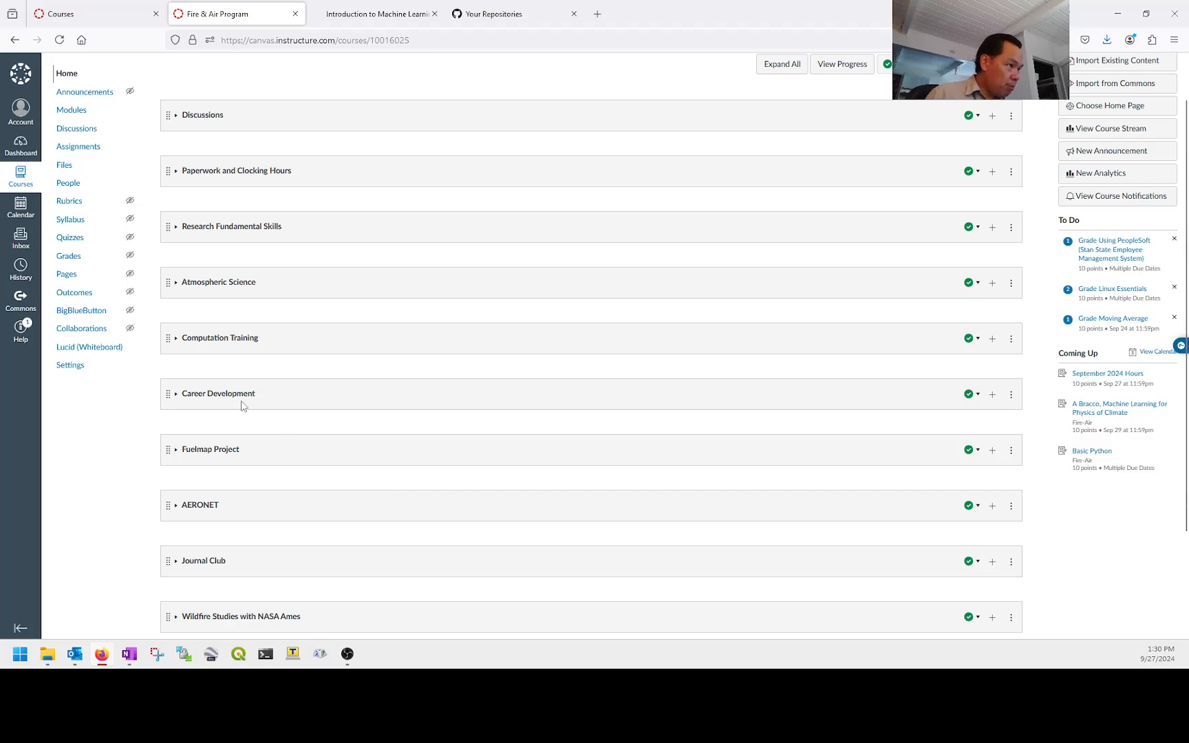
left_click(176, 338)
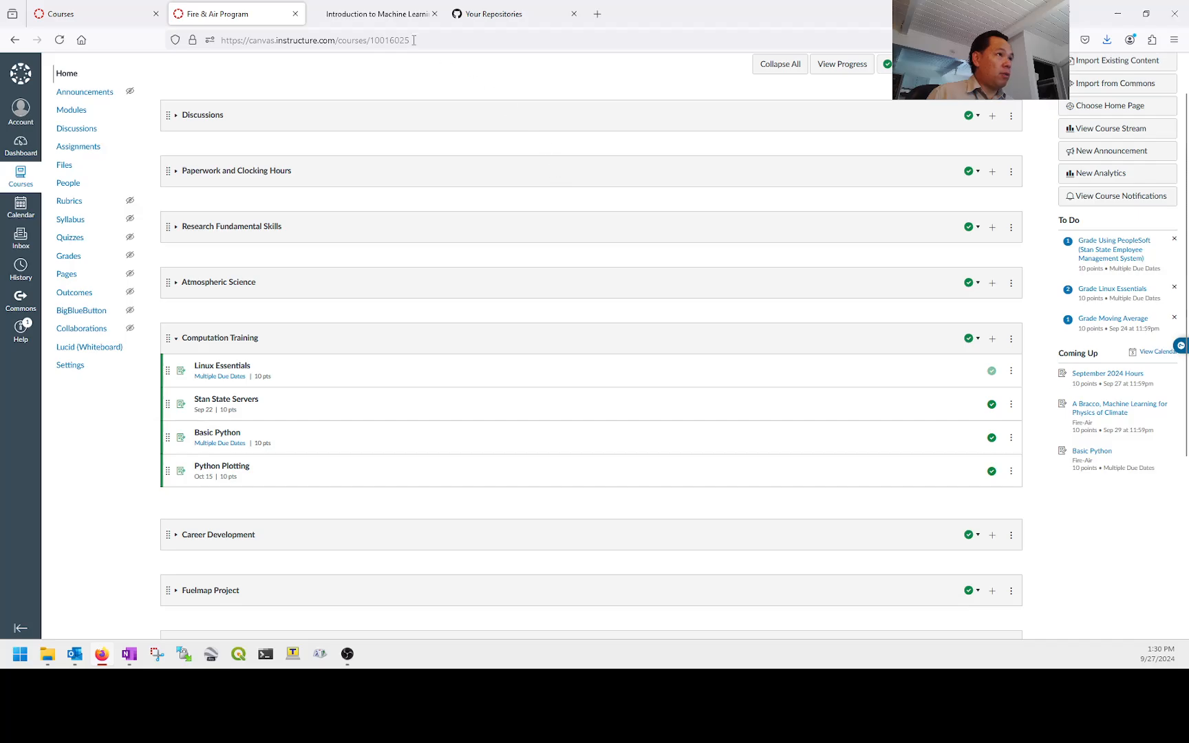
Switch to the Introduction to Machine Learning with Python PDF and go back to its cover
left_click(386, 15)
scroll(561, 265, "up", 15)
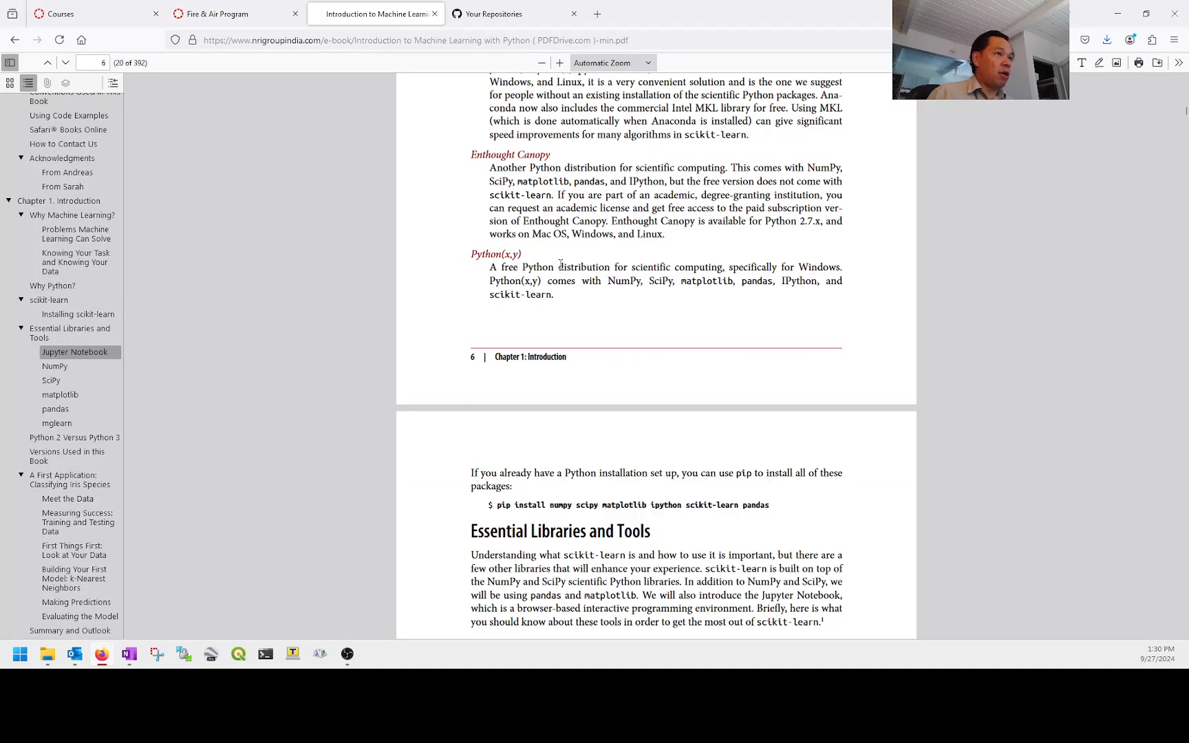
scroll(560, 265, "up", 15)
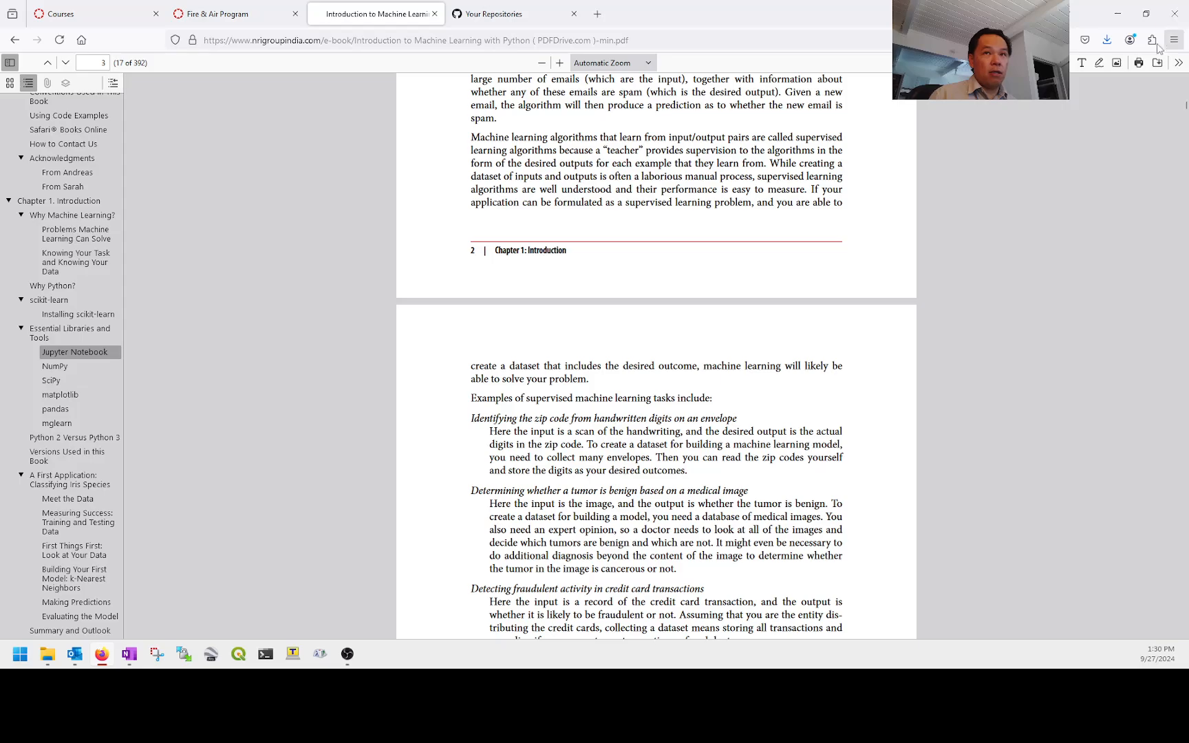
mouse_move(1185, 109)
left_click_drag(1185, 109, 1185, 76)
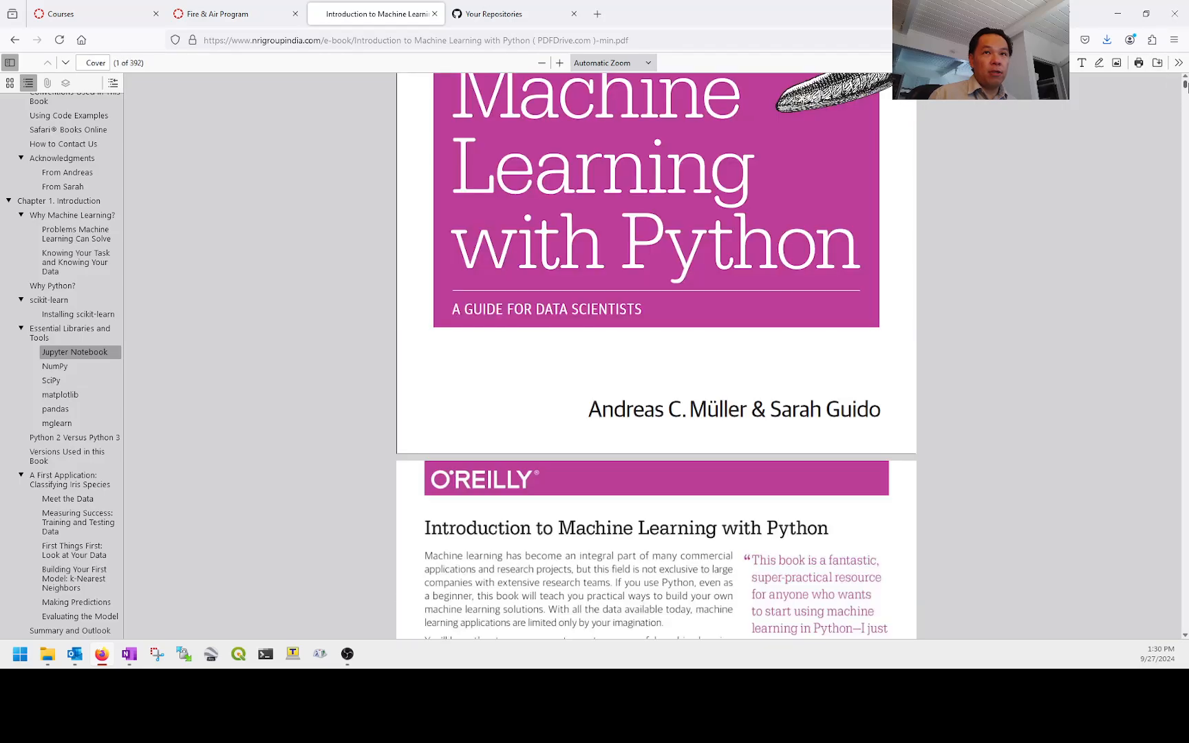
scroll(655, 390, "up", 3)
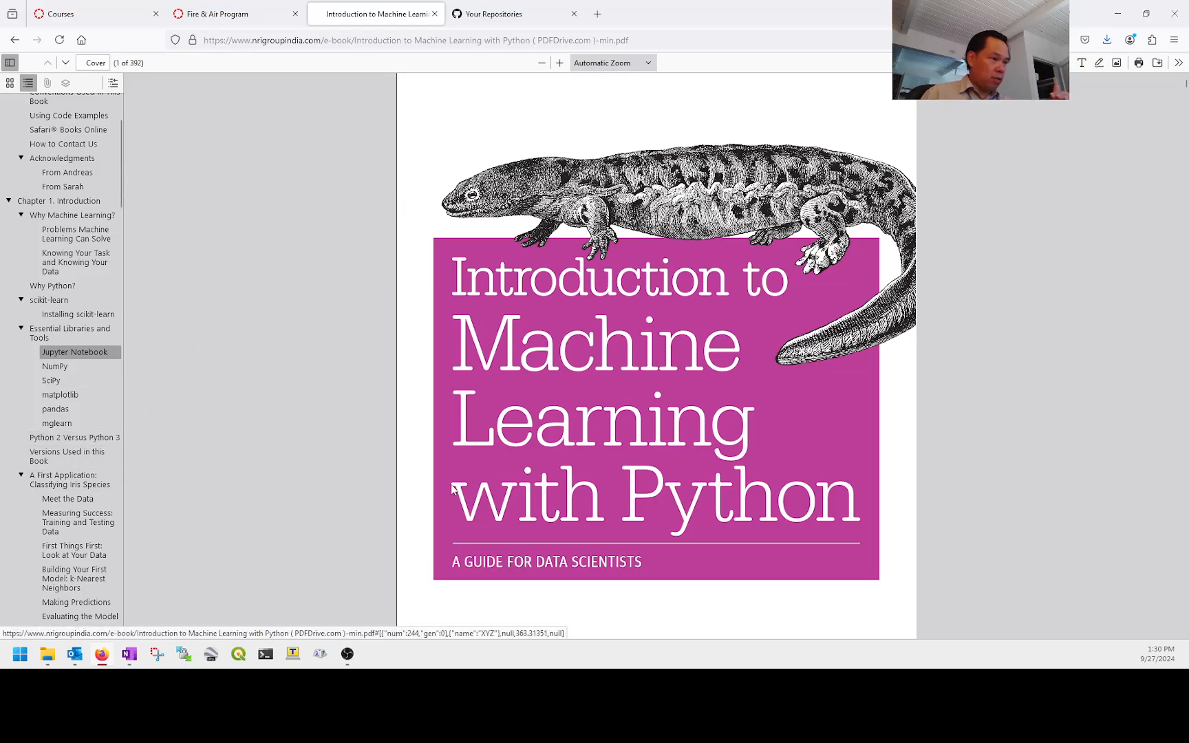
Examine the book's table of contents and preface as far as the section Navigating This Book
scroll(596, 483, "down", 5)
scroll(596, 483, "down", 20)
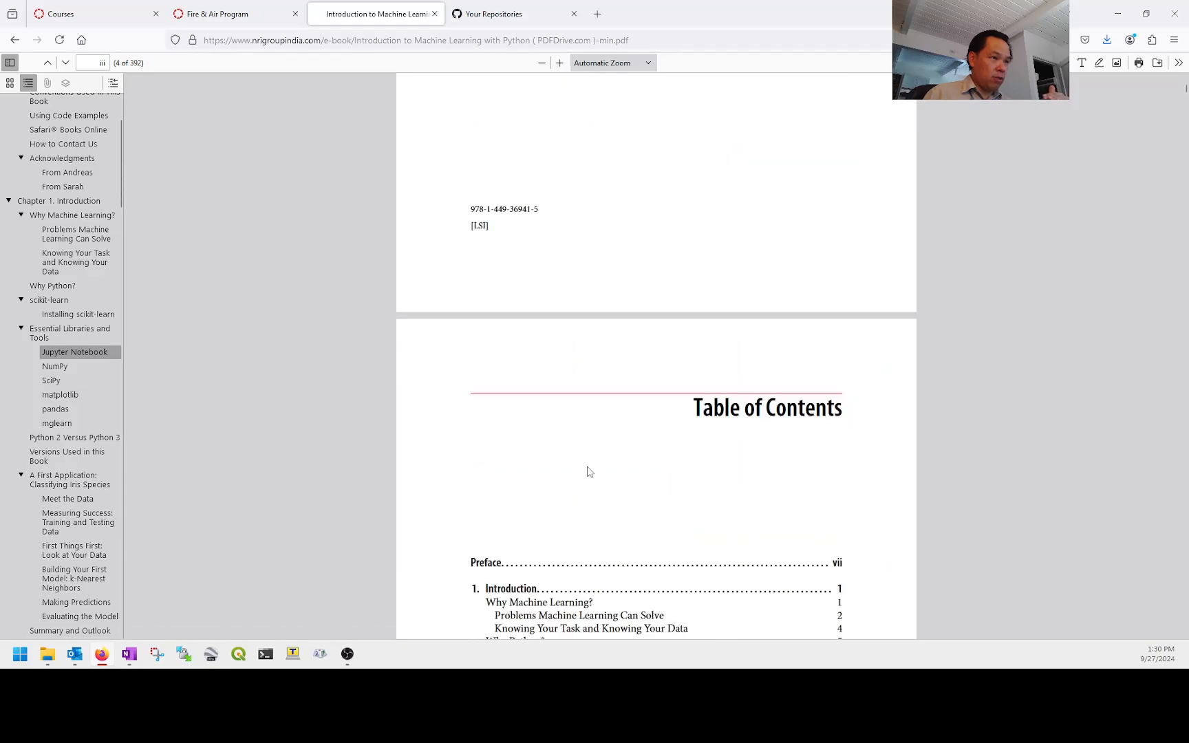
scroll(588, 468, "down", 20)
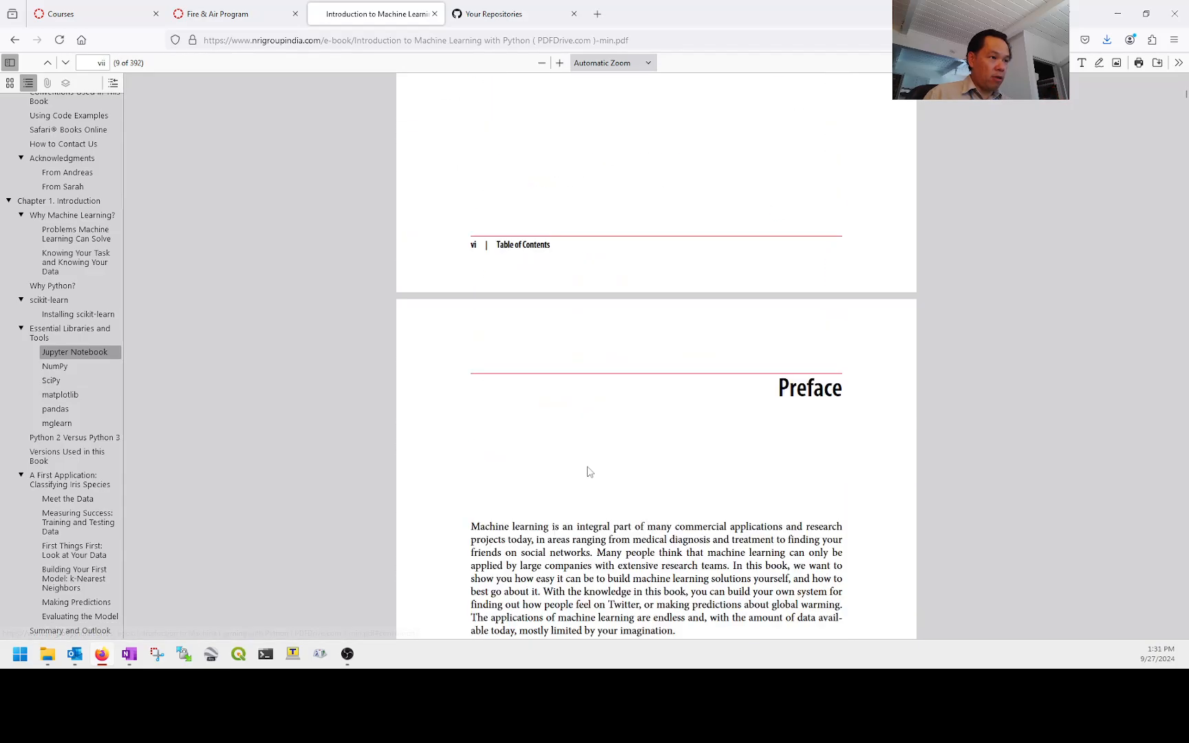
scroll(589, 468, "down", 10)
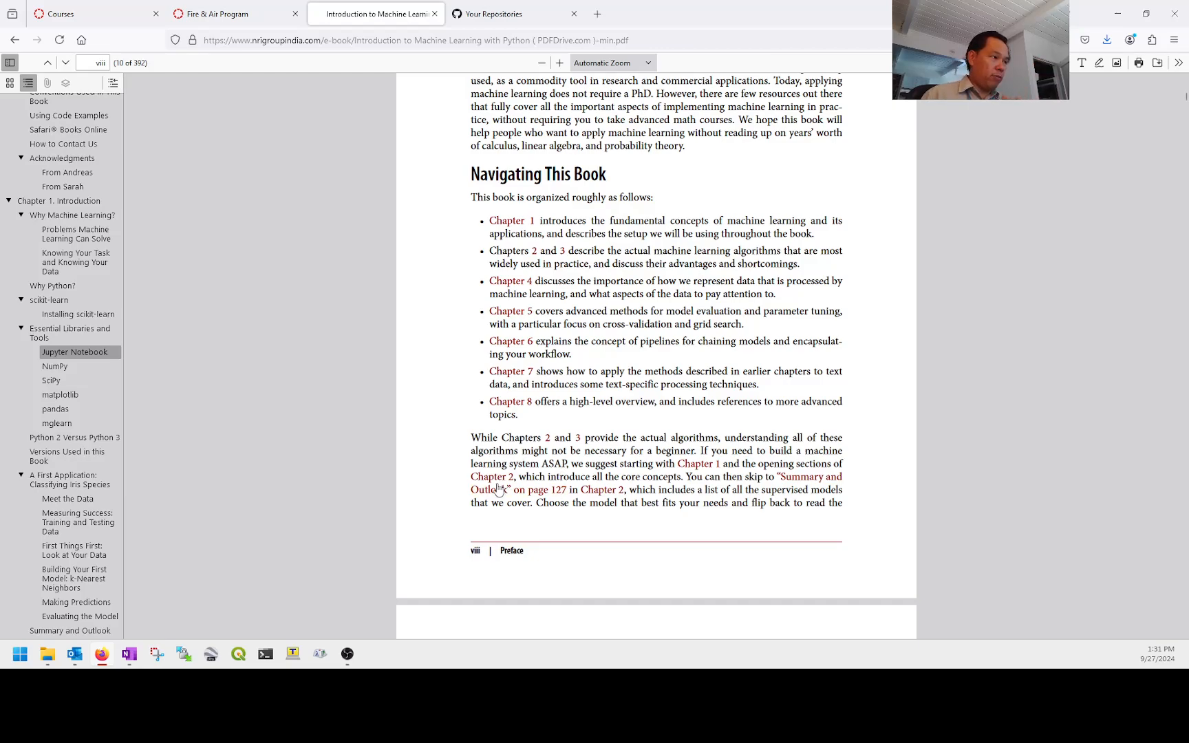
Return to the course and add a new assignment named "Intro to Machine Learning with Python" to the Computation Training module
left_click(217, 23)
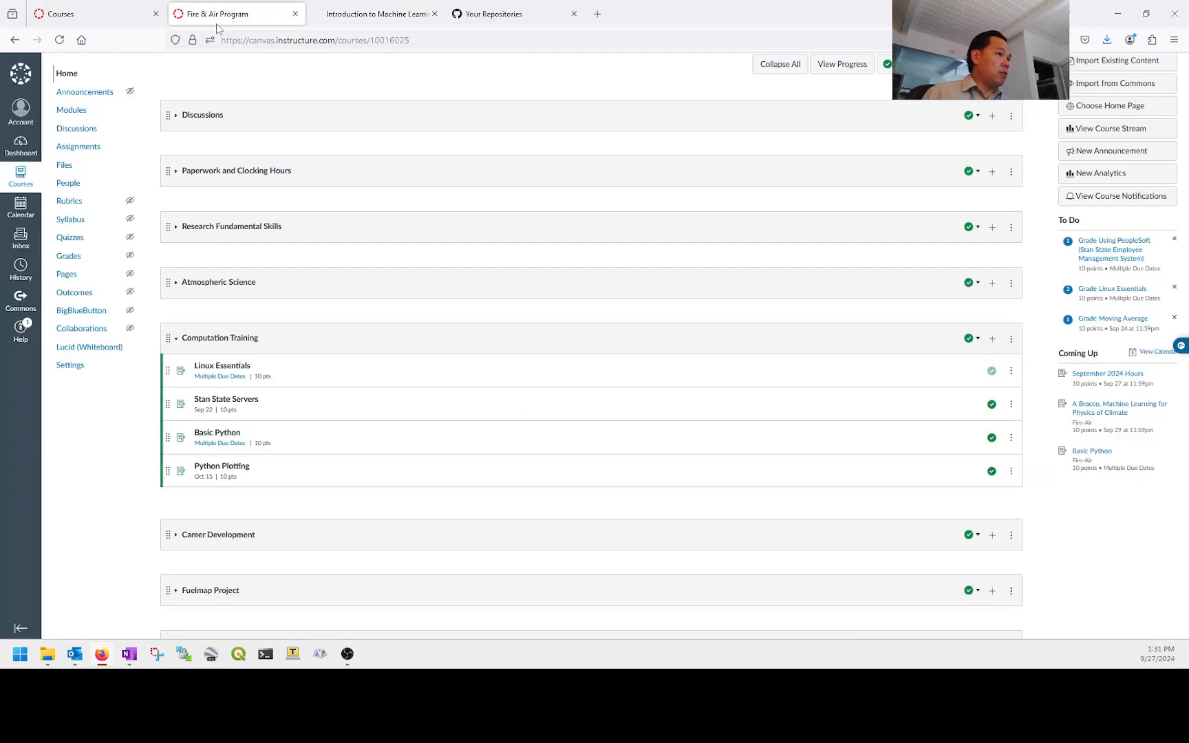
left_click(992, 338)
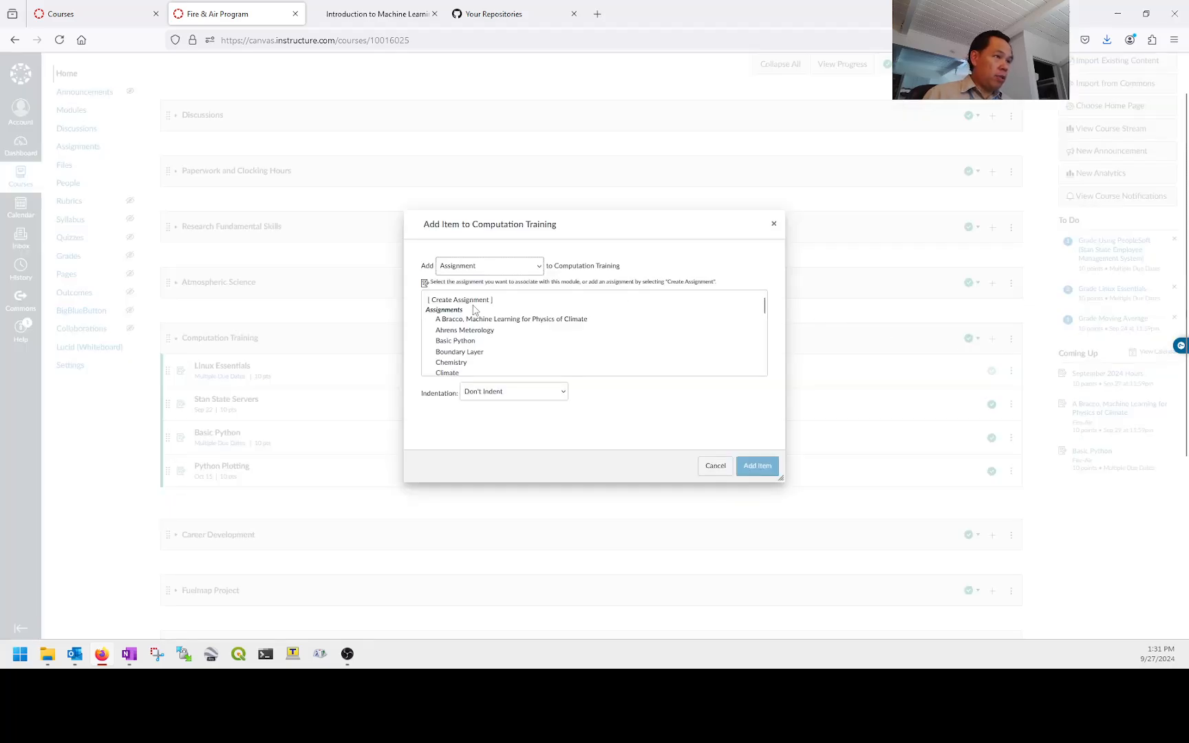
left_click(482, 271)
left_click(474, 281)
scroll(466, 346, "down", 8)
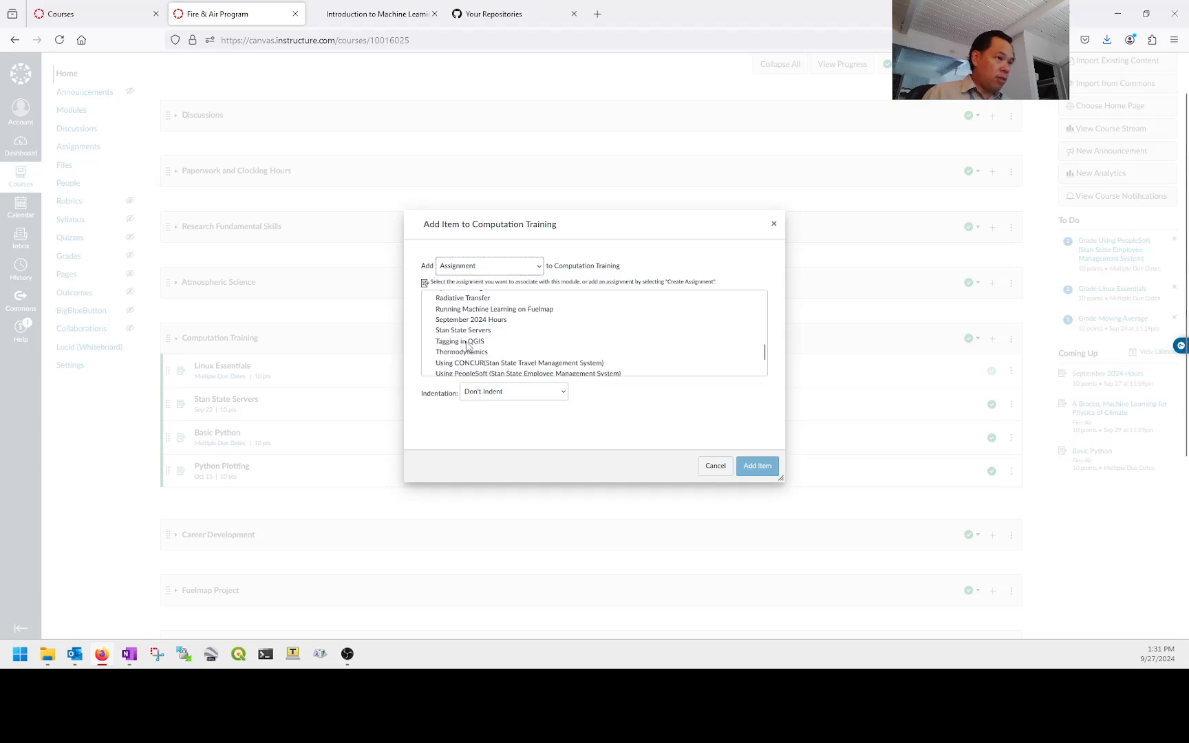
scroll(468, 346, "up", 8)
left_click(461, 301)
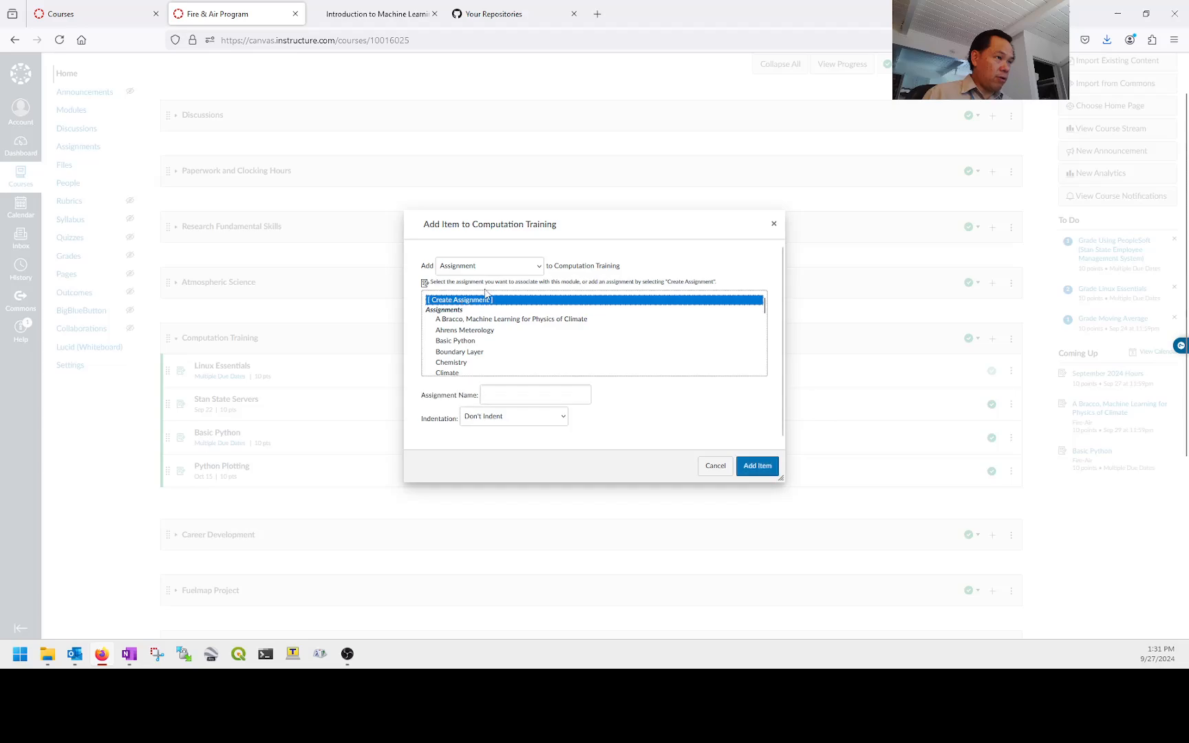
left_click(518, 394)
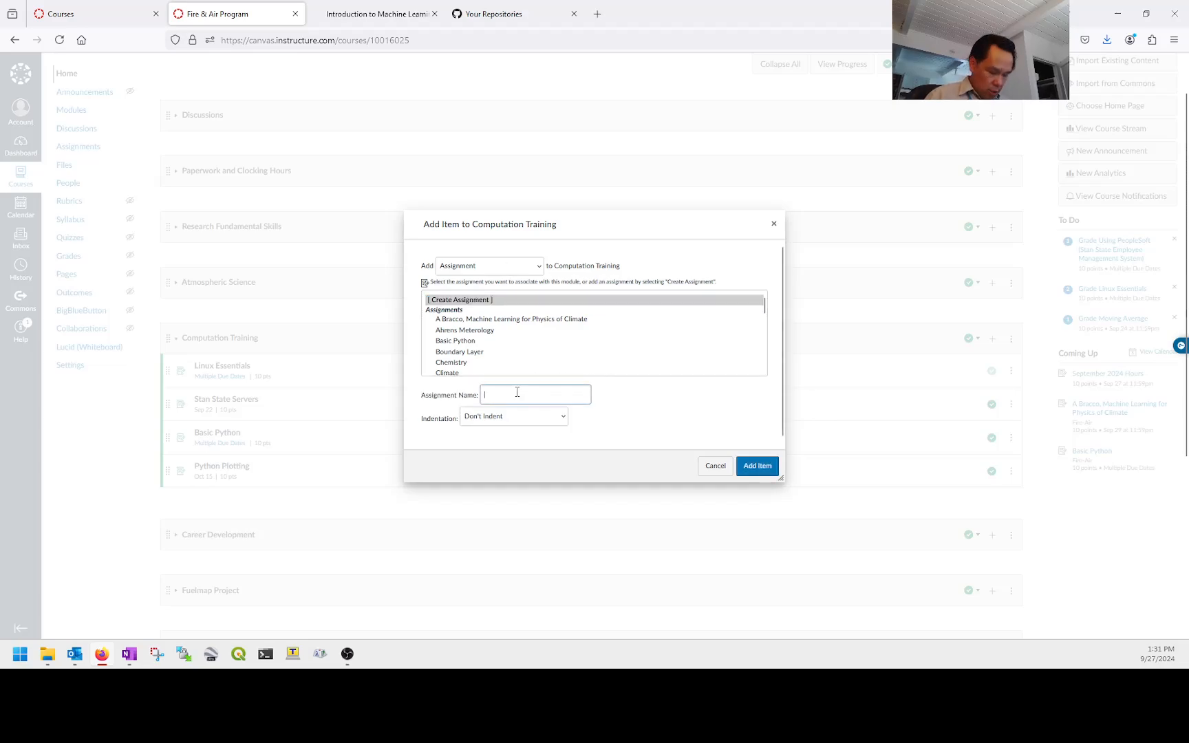
type("Intro ")
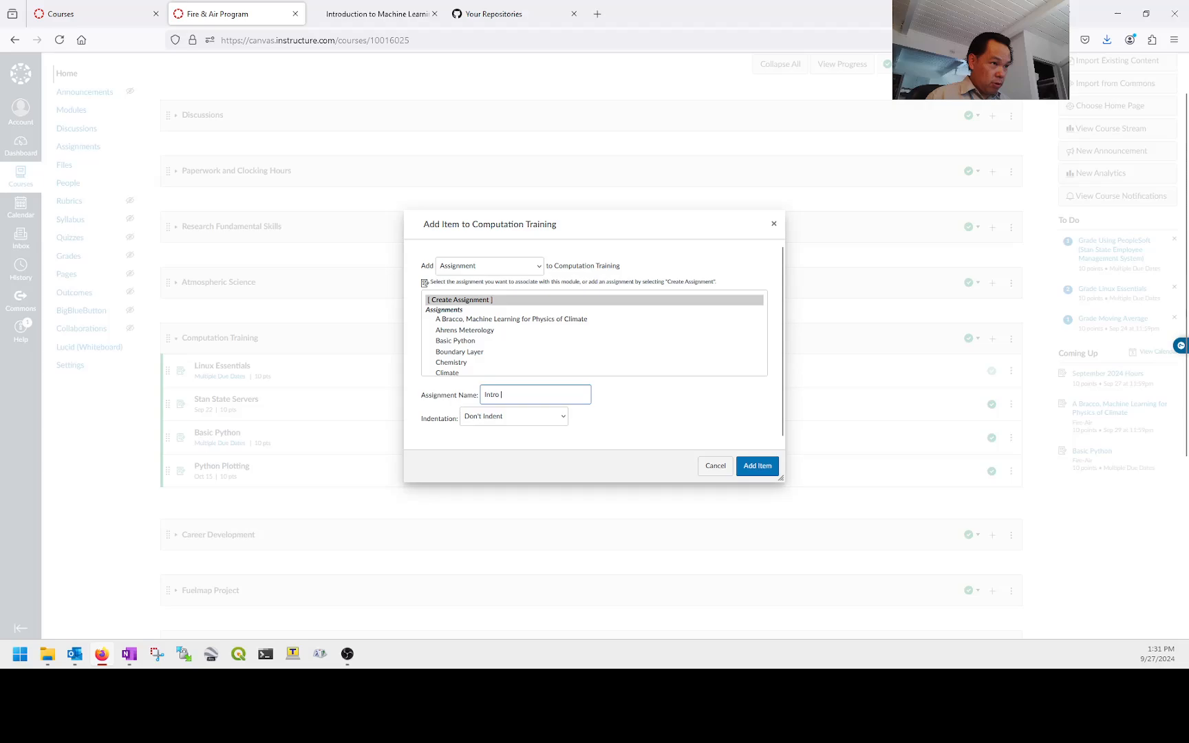
type("to Machine Learning")
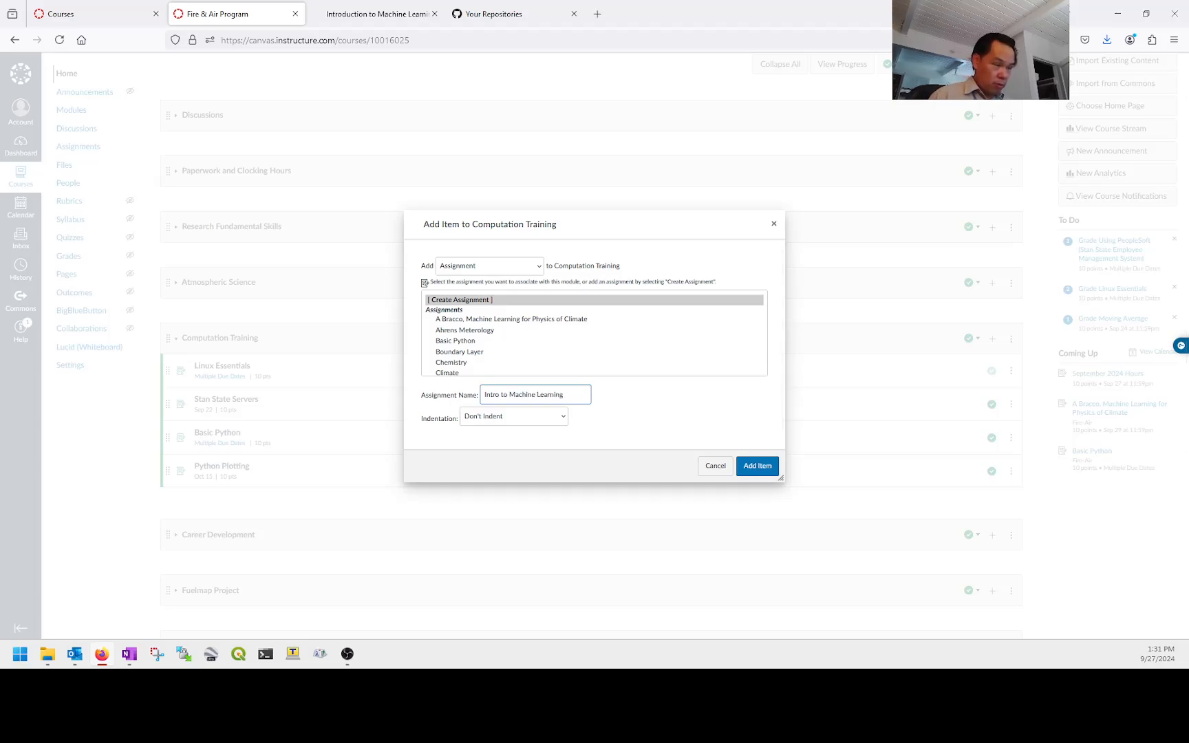
type(" with Python")
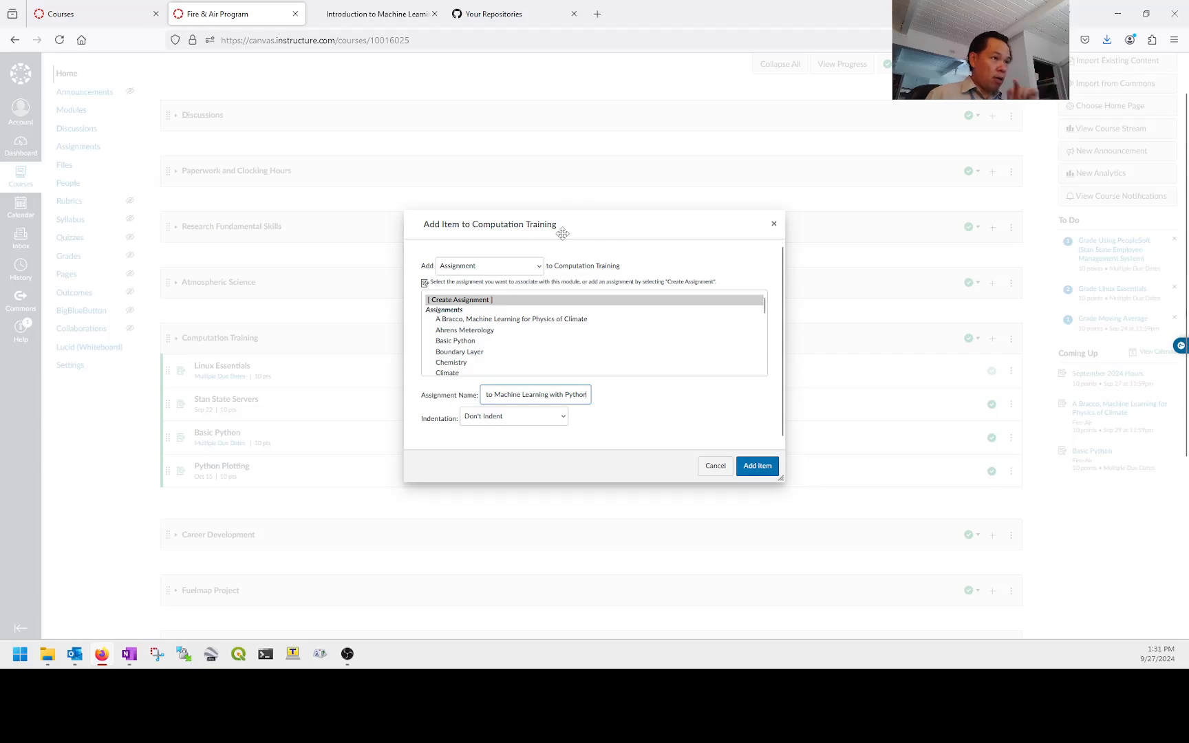
left_click(758, 466)
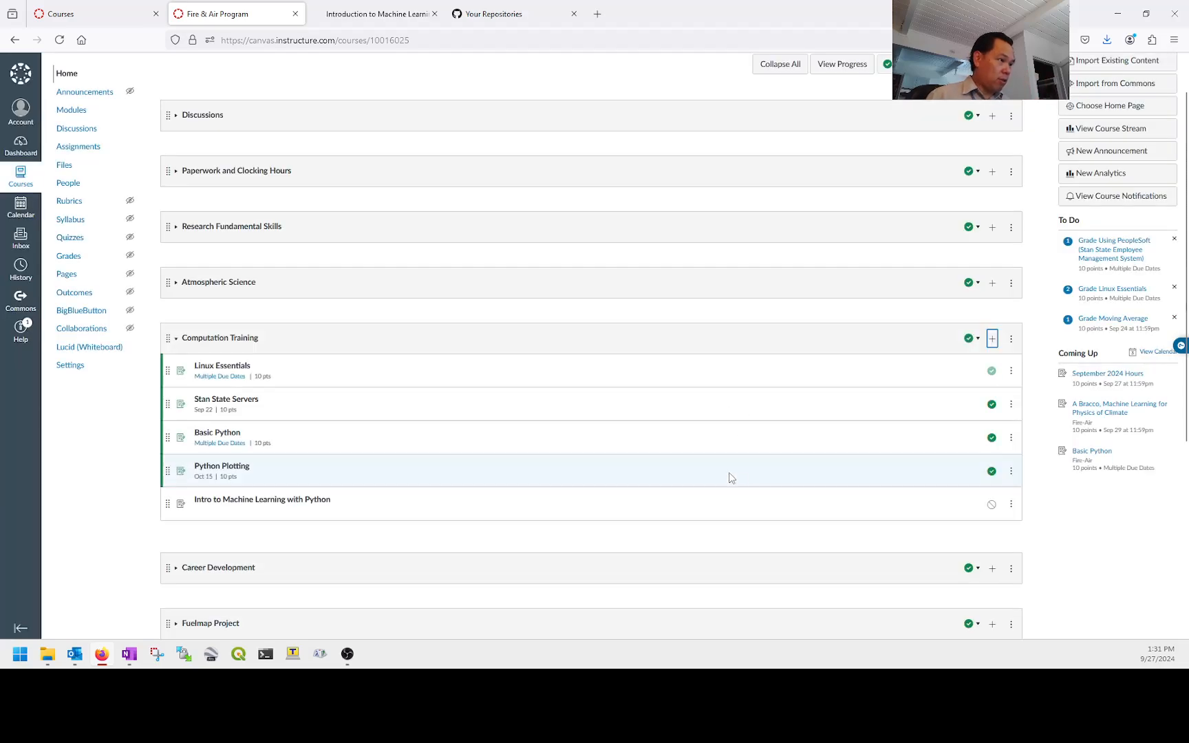
Try to move the Intro to Machine Learning with Python assignment from Computation Training toward Career Development, and reload the course page
scroll(220, 489, "down", 3)
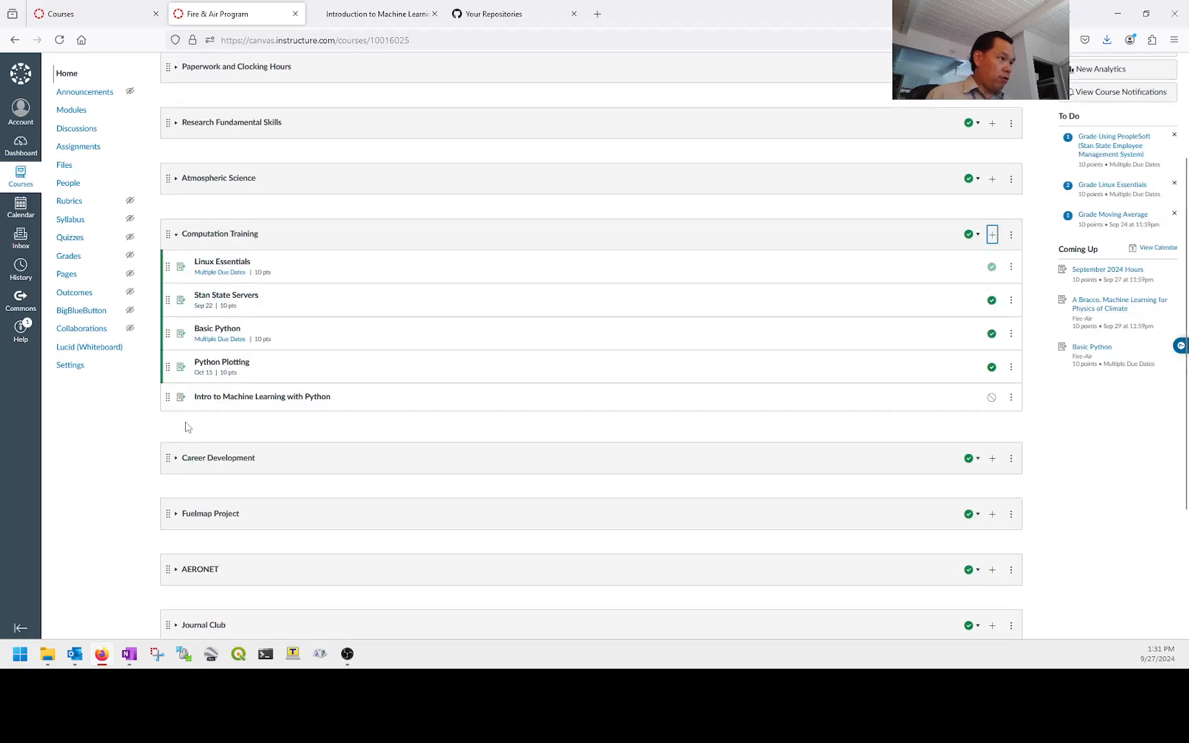
left_click_drag(167, 398, 166, 466)
mouse_move(168, 399)
left_mouse_down()
mouse_move(167, 476)
mouse_move(170, 421)
left_mouse_up()
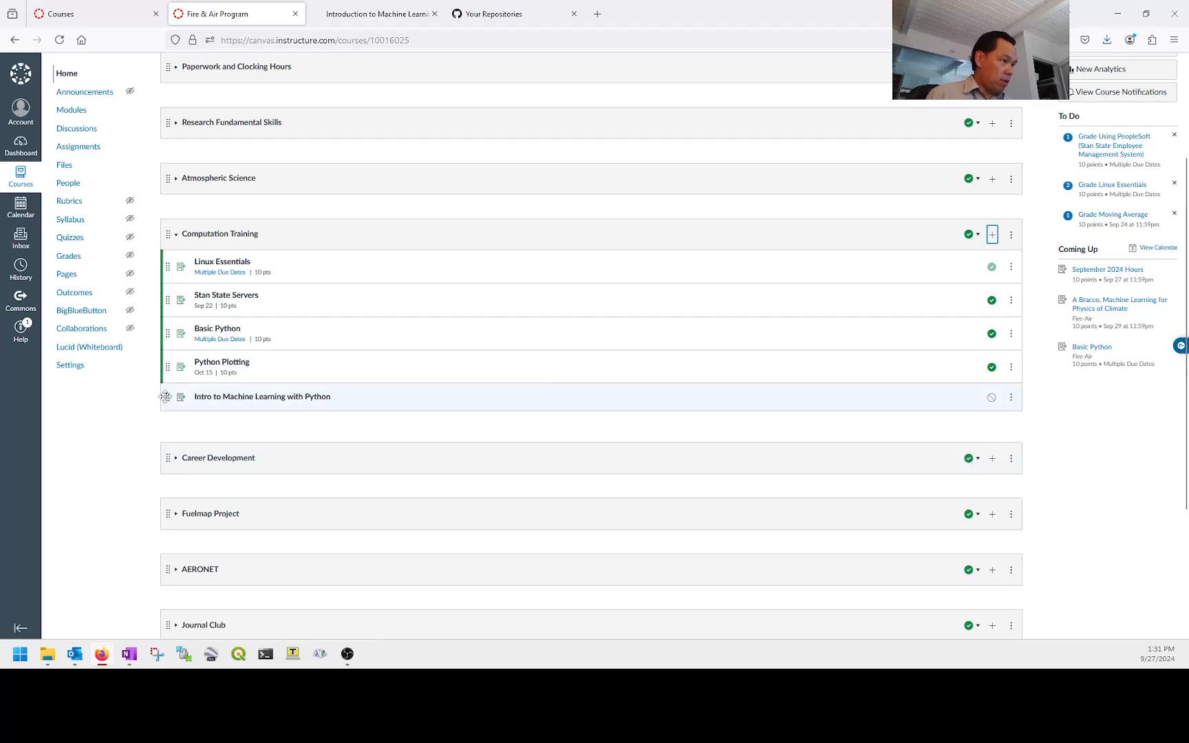
left_click(59, 39)
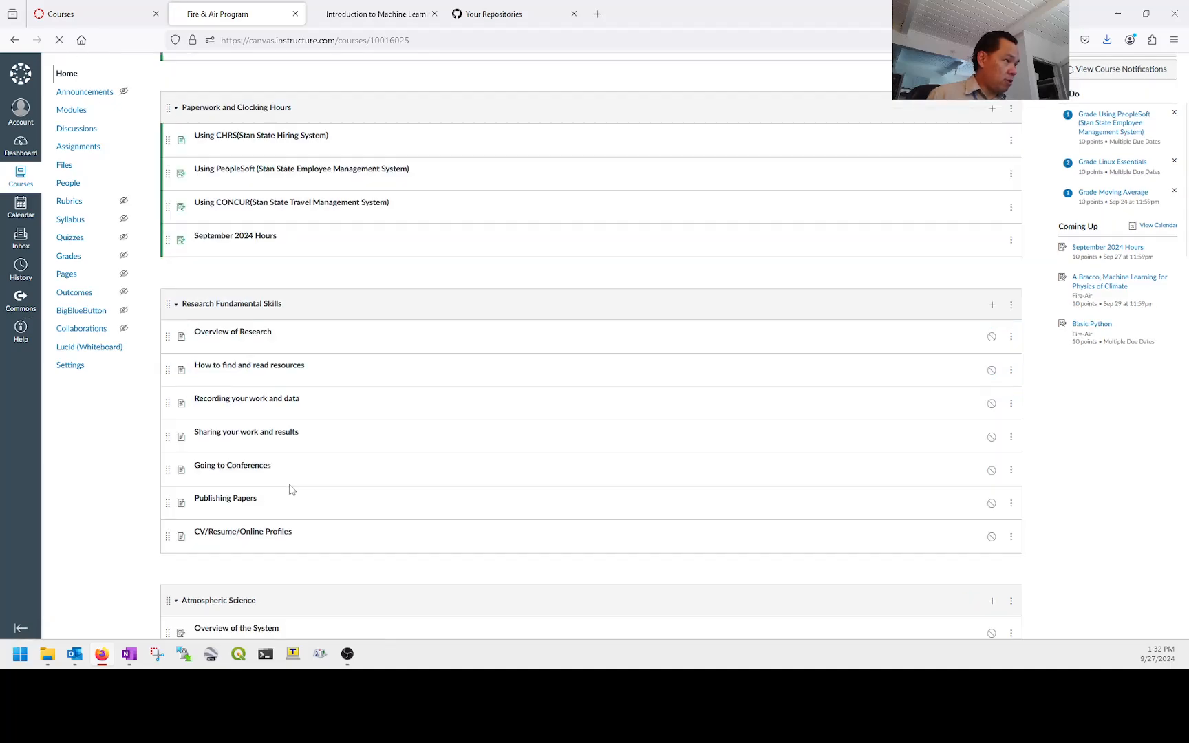
Move the Intro to Machine Learning with Python assignment into Career Development and back to the end of Computation Training
scroll(289, 490, "down", 2)
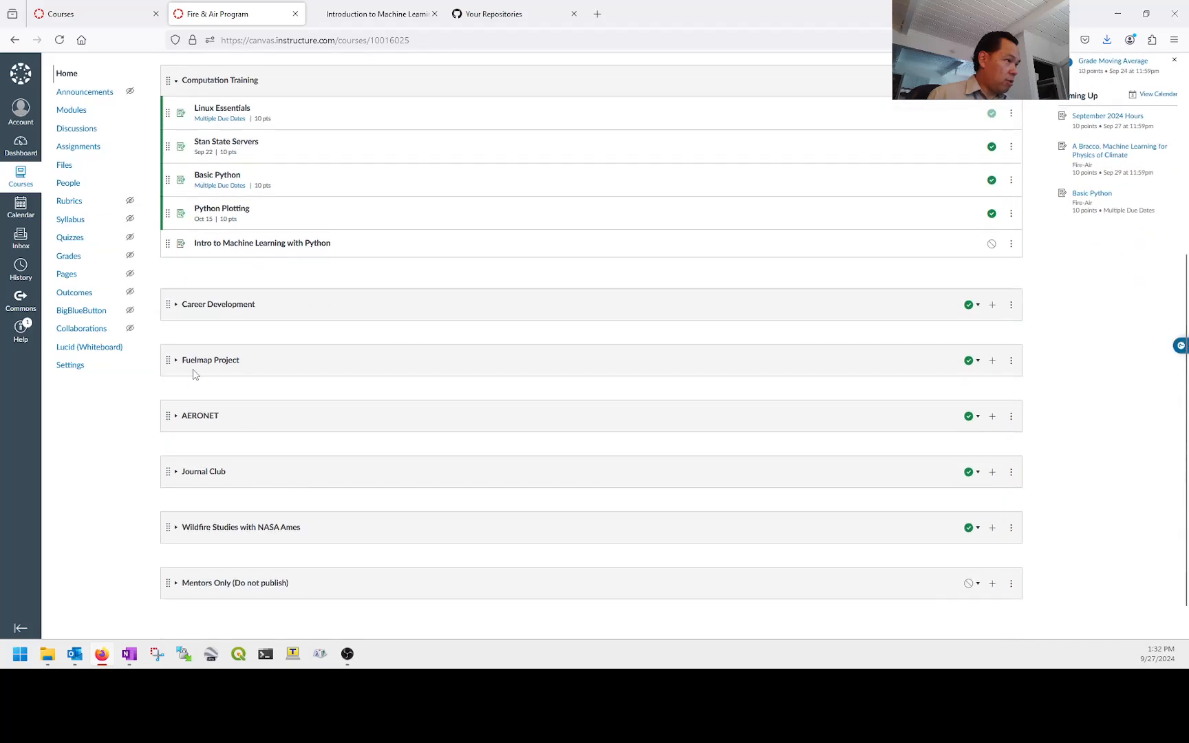
scroll(238, 227, "up", 1)
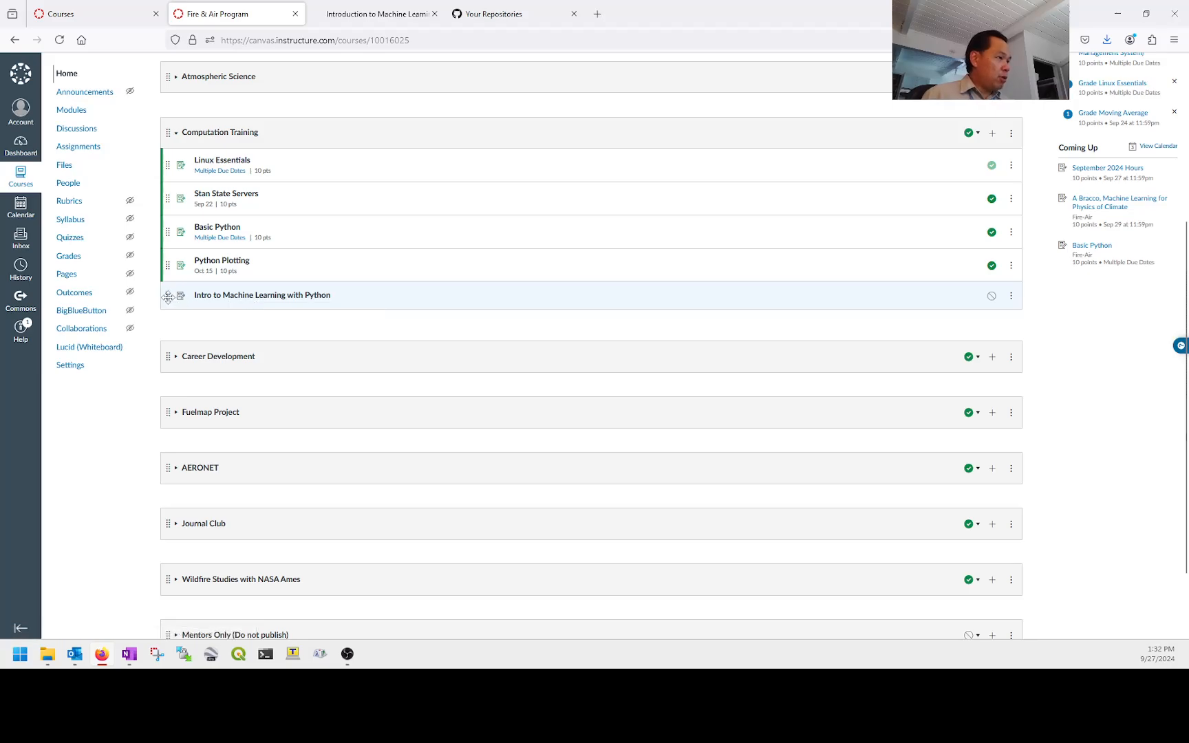
mouse_move(185, 290)
left_mouse_down()
mouse_move(183, 384)
mouse_move(178, 296)
left_mouse_up()
left_click_drag(167, 359, 174, 289)
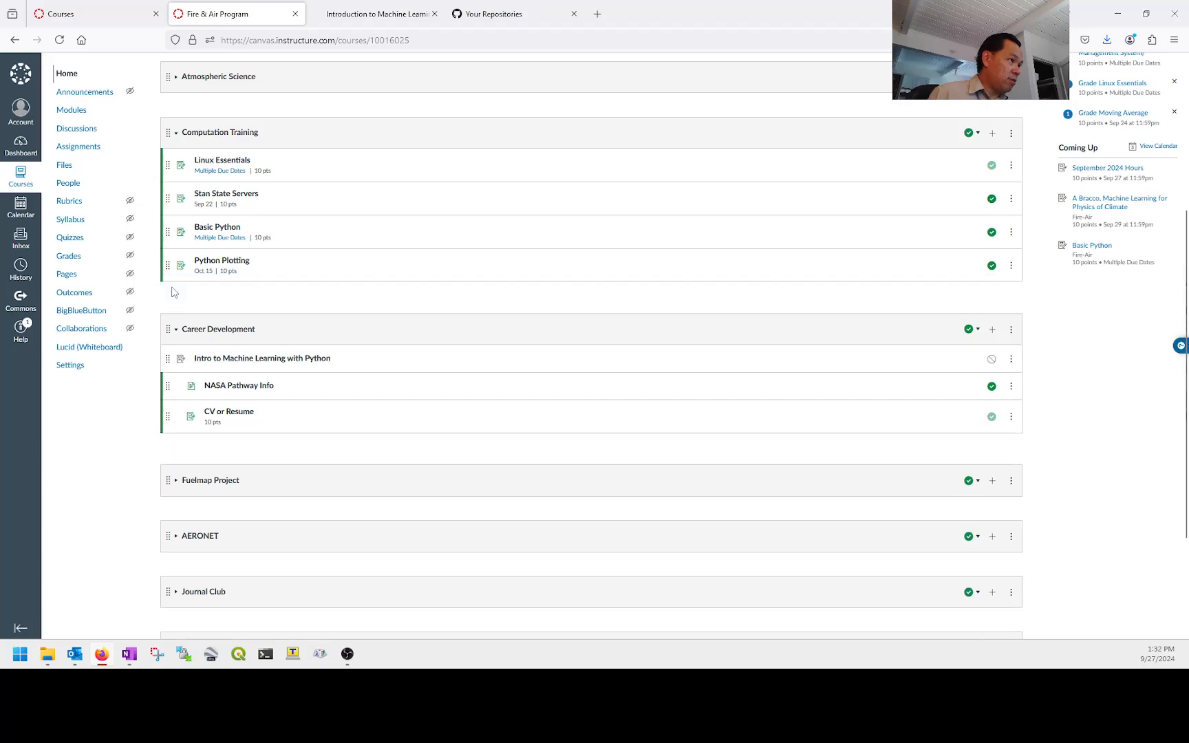
left_click_drag(167, 359, 179, 310)
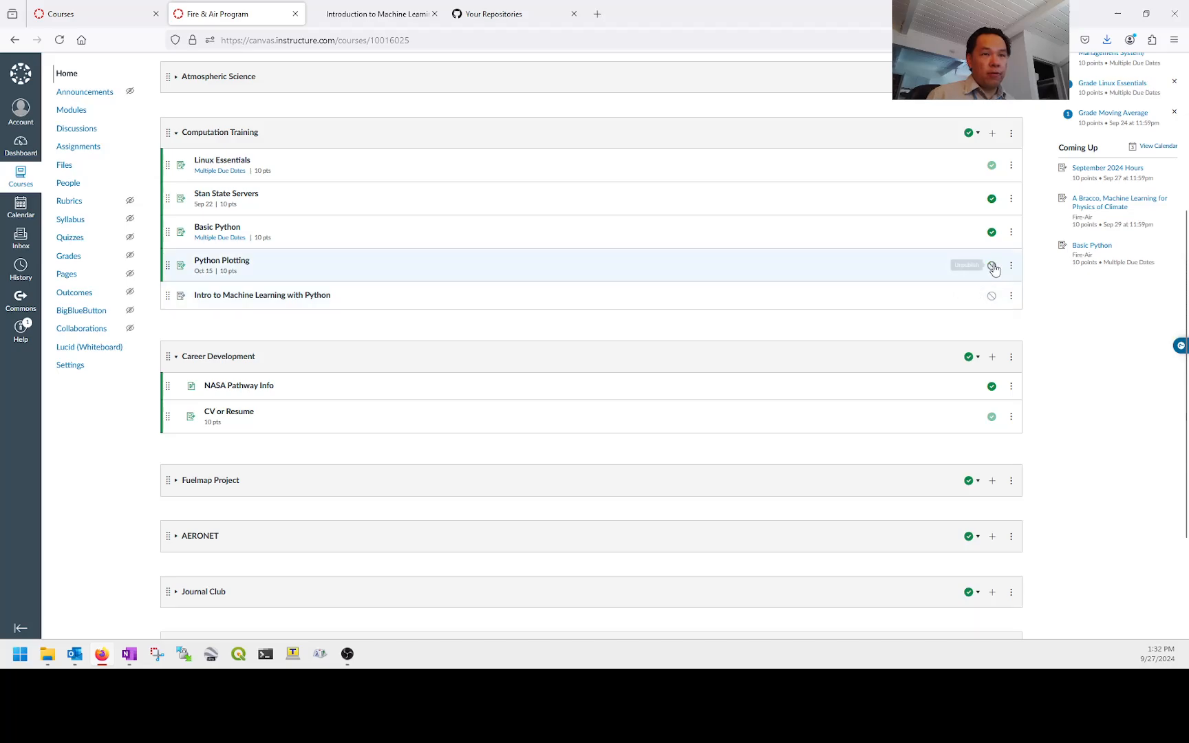
Open the Intro to Machine Learning with Python assignment for editing and make its description box taller
left_click(319, 297)
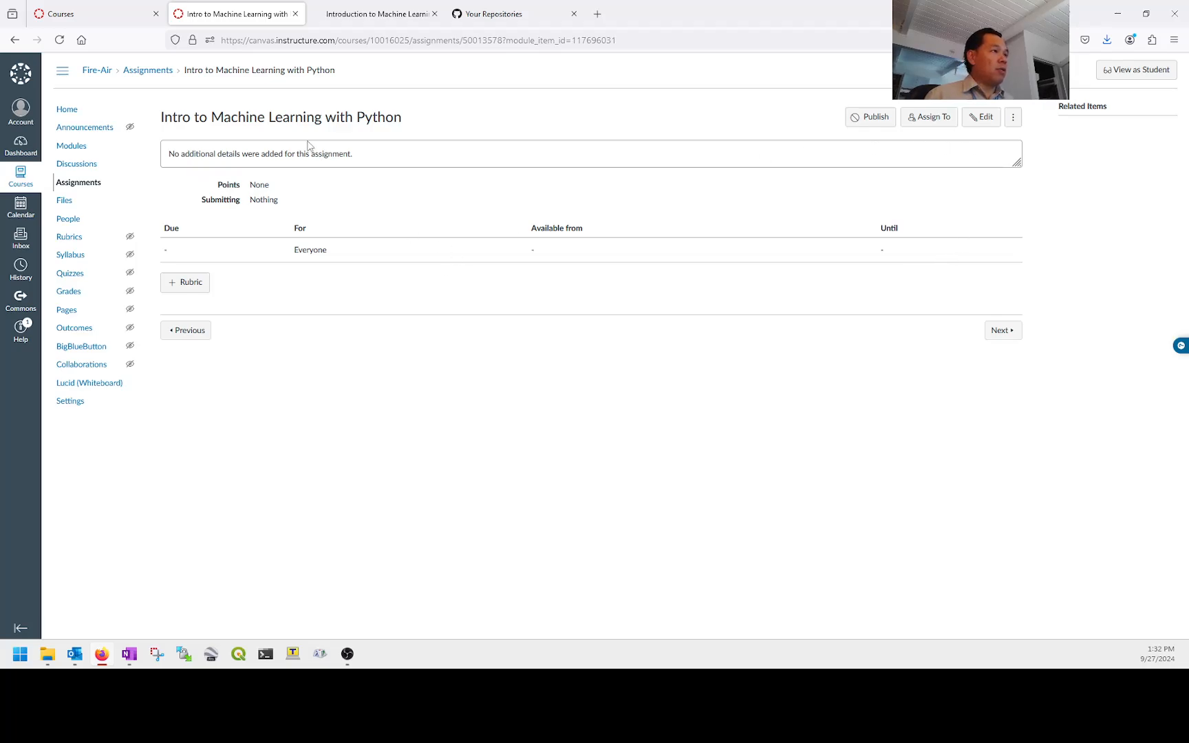
left_click(986, 117)
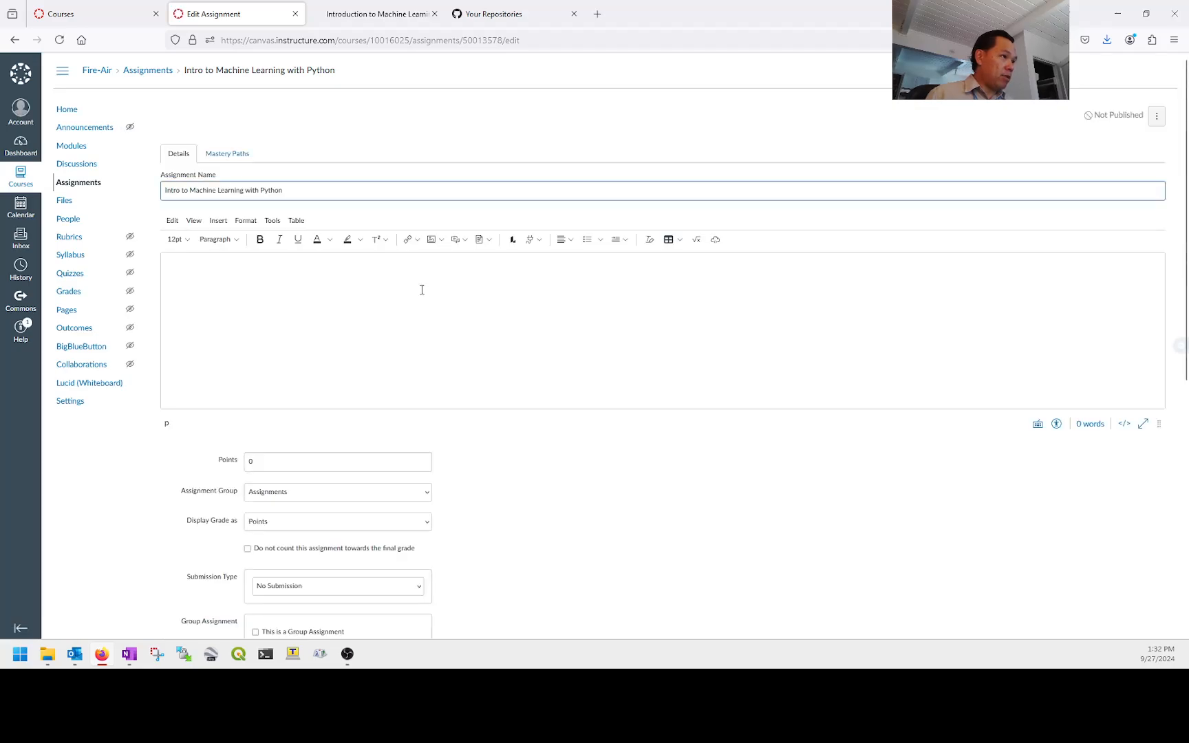
left_click(419, 289)
left_click_drag(1161, 424, 1179, 572)
left_click(285, 300)
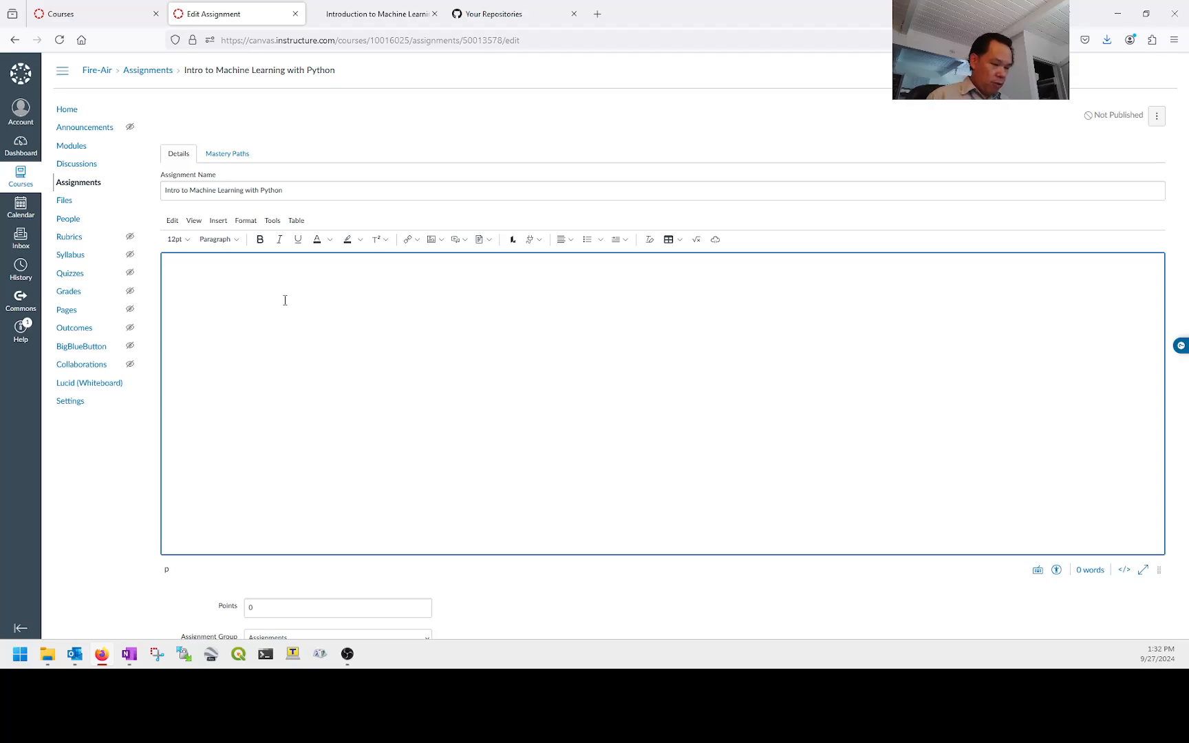
Enter the heading "Learning Objectives:" in the assignment description and start a numbered list below it
key("alt+Tab")
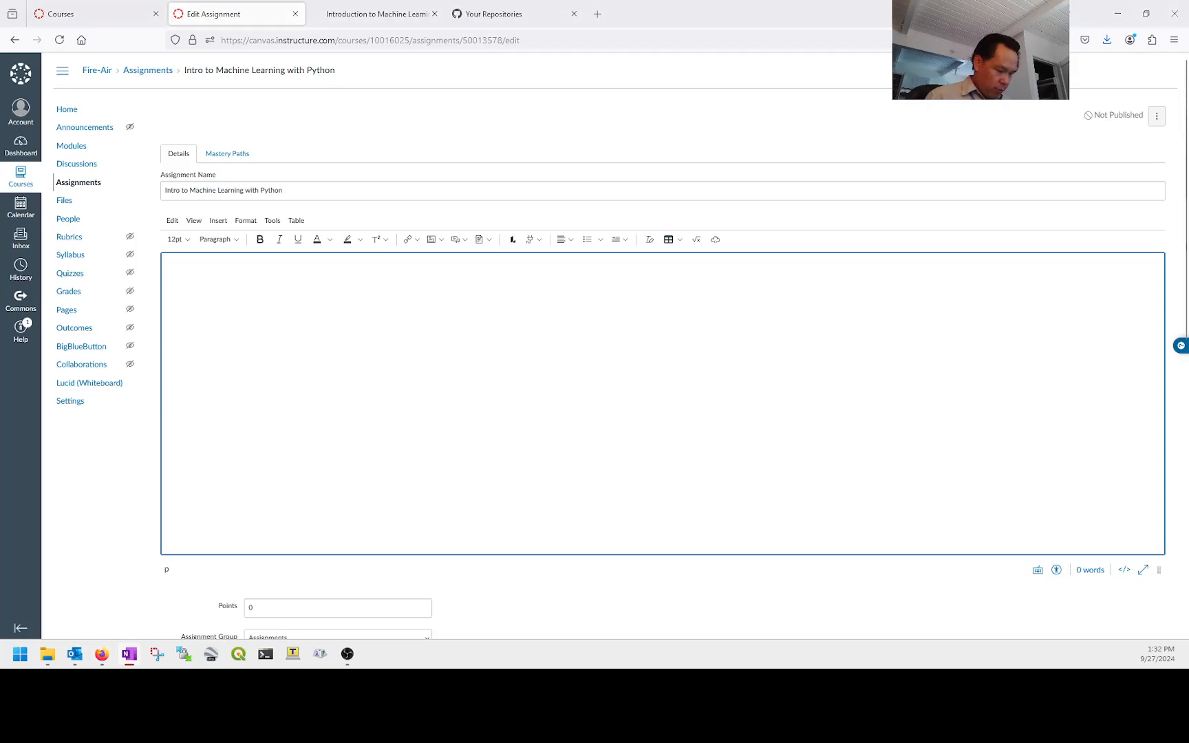
left_click(243, 281)
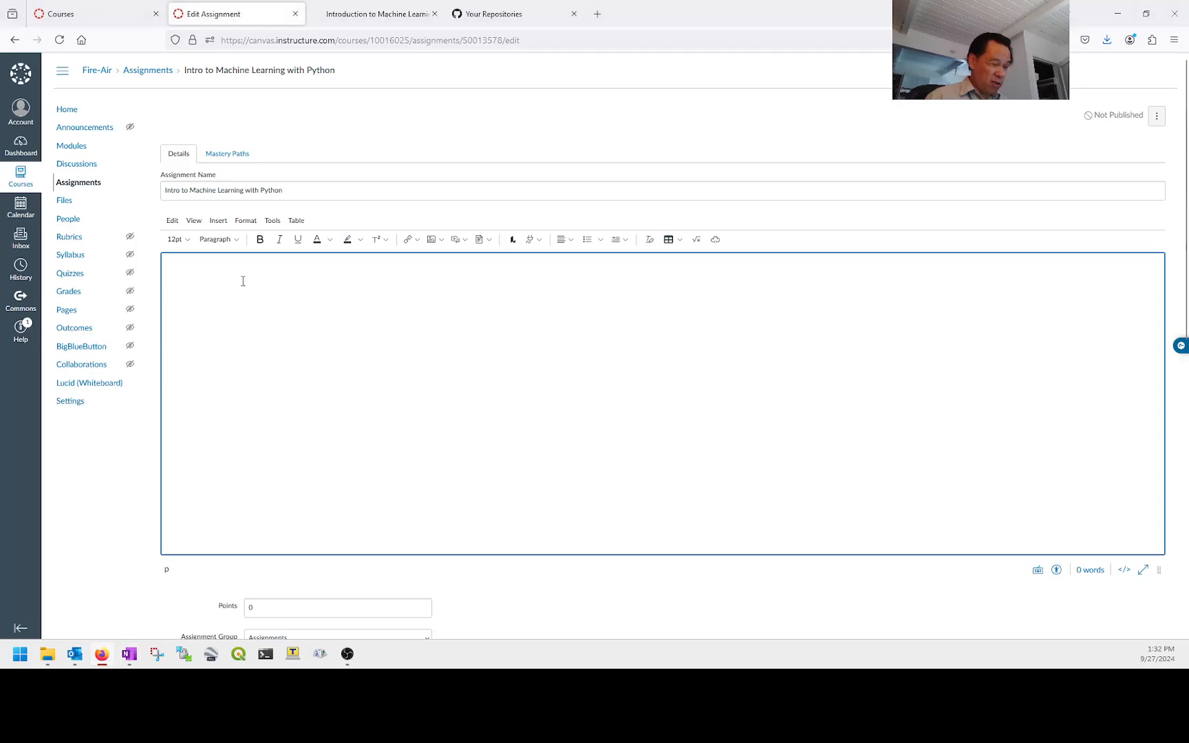
type("Learning Objectives:")
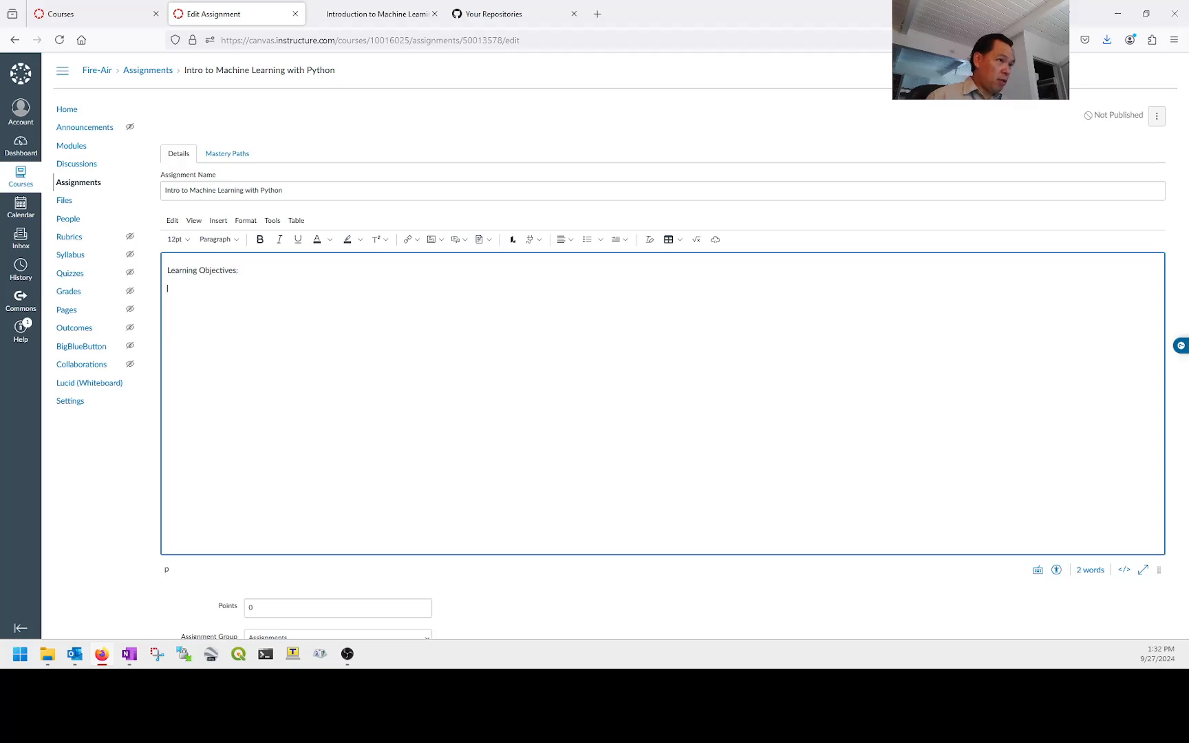
left_click(599, 245)
left_click(596, 278)
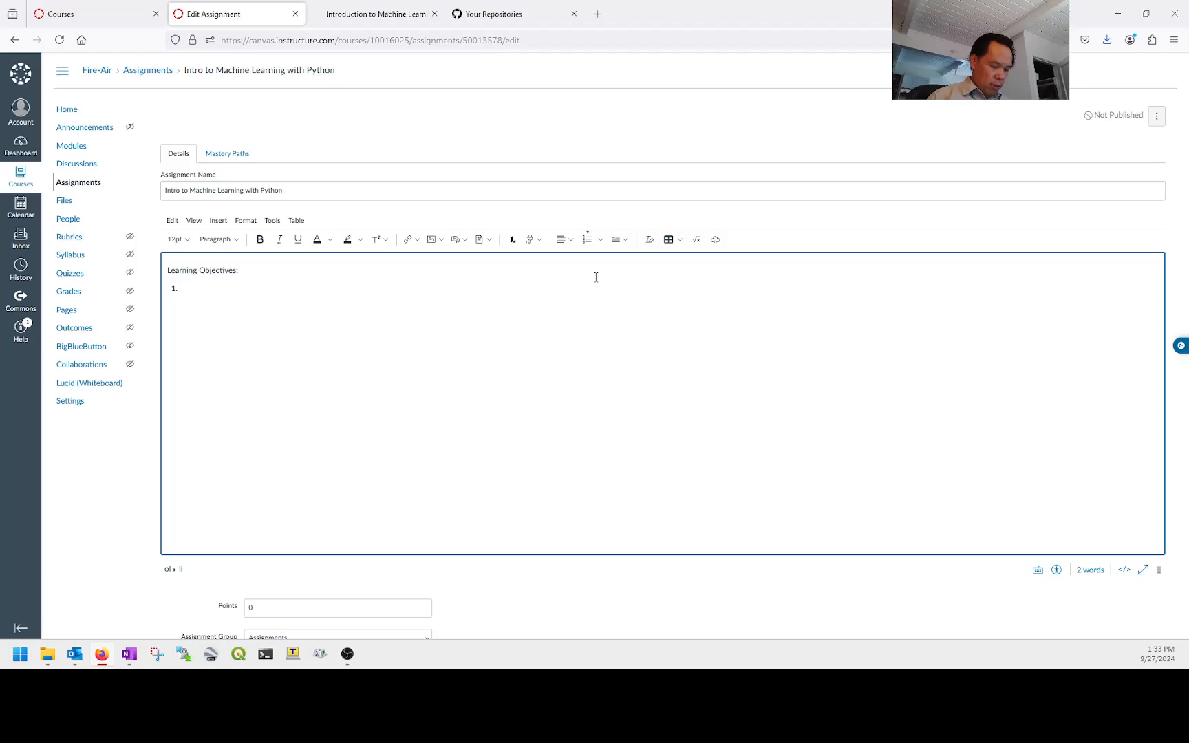
Write the first objective as "You will gain some background introduction to machine learning in Python."
type("Ex")
key("BackSpace")
key("BackSpace")
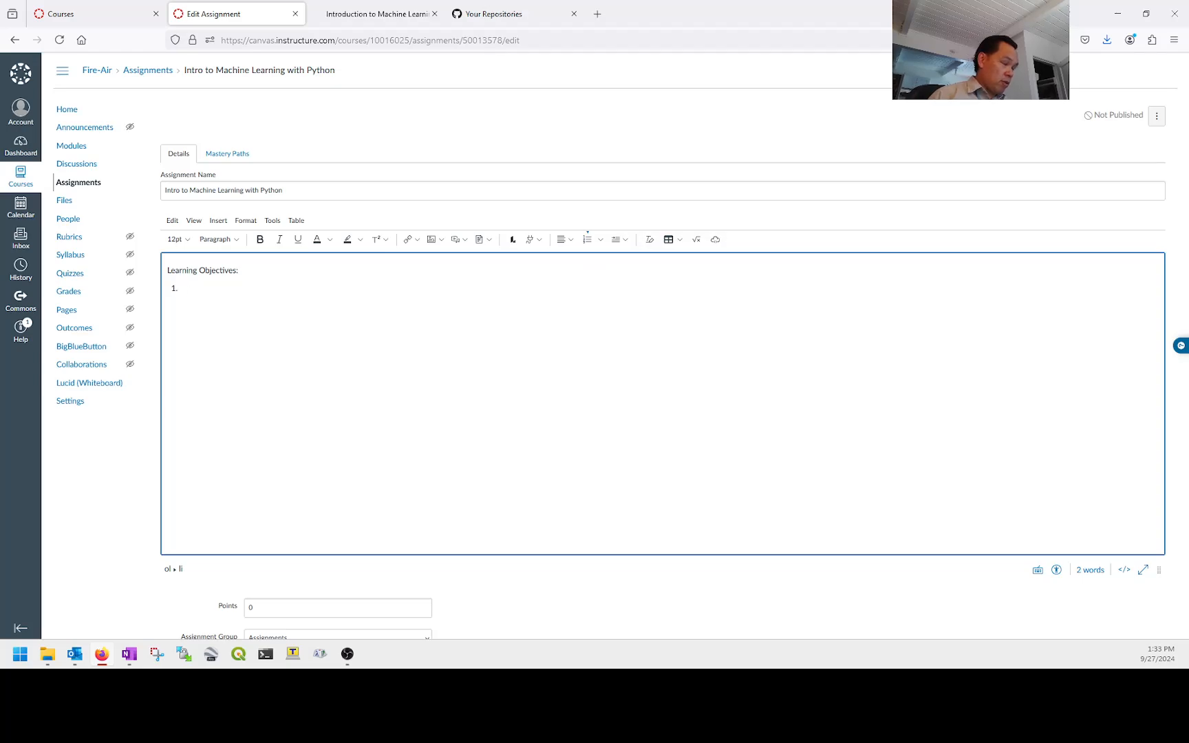
type("You will ga")
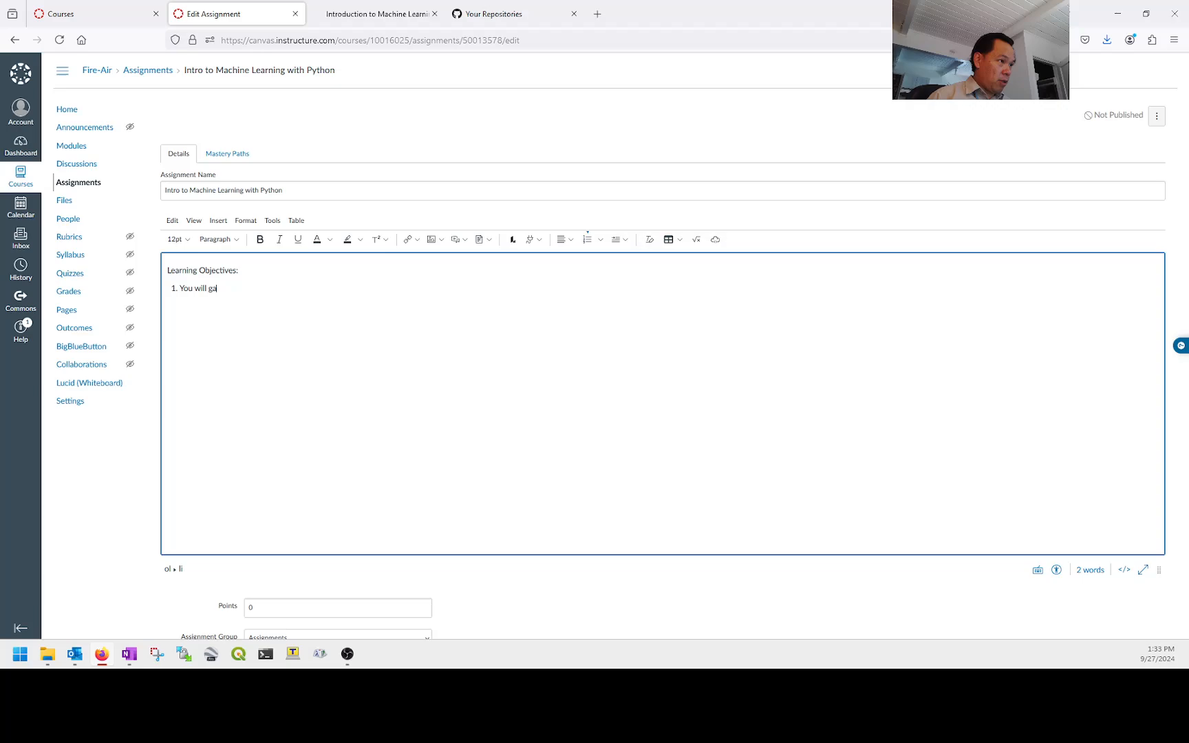
type("in some background introd")
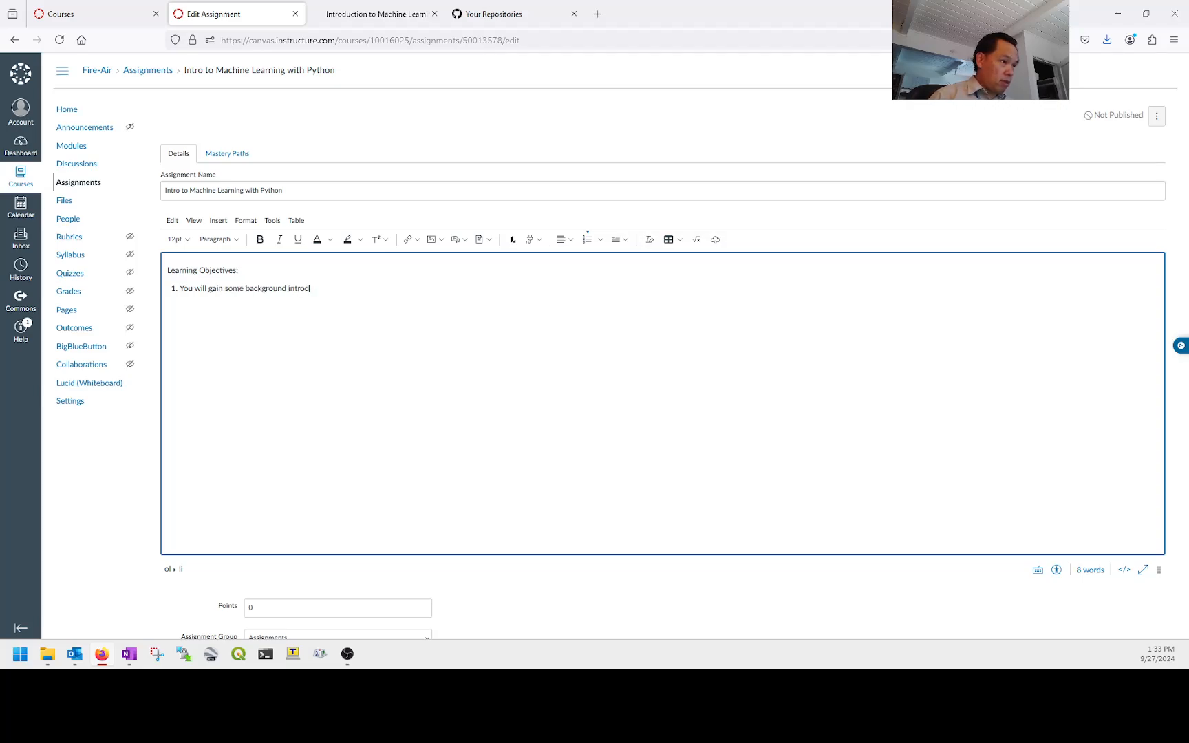
type("uction to machi")
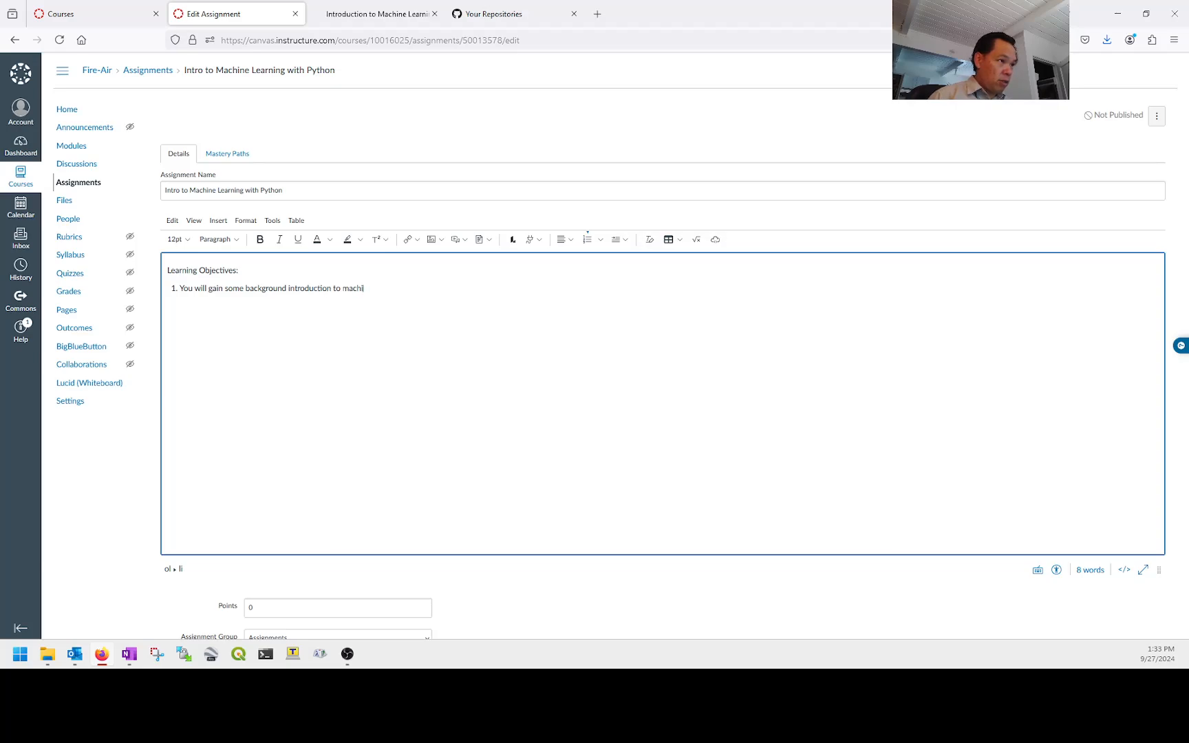
type("ne learning in ")
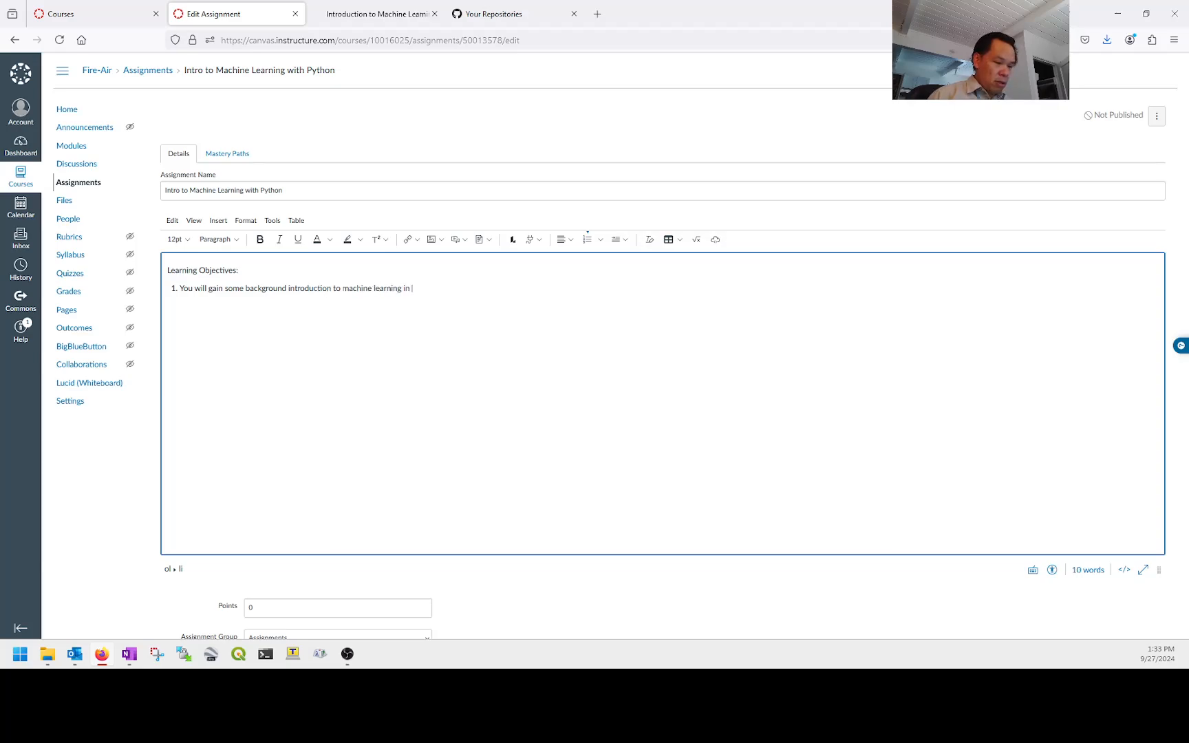
type("Python.")
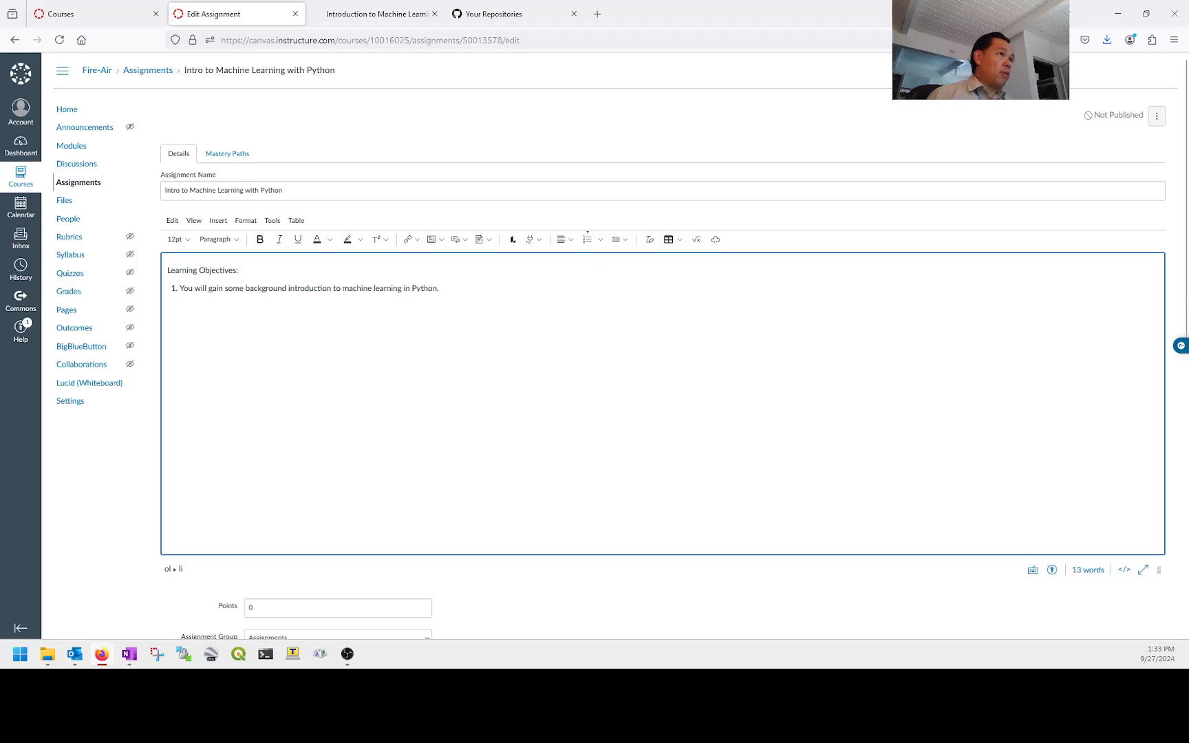
Switch to the book PDF and examine its Jupyter Notebook section, including the GitHub link for the code examples
left_click(442, 15)
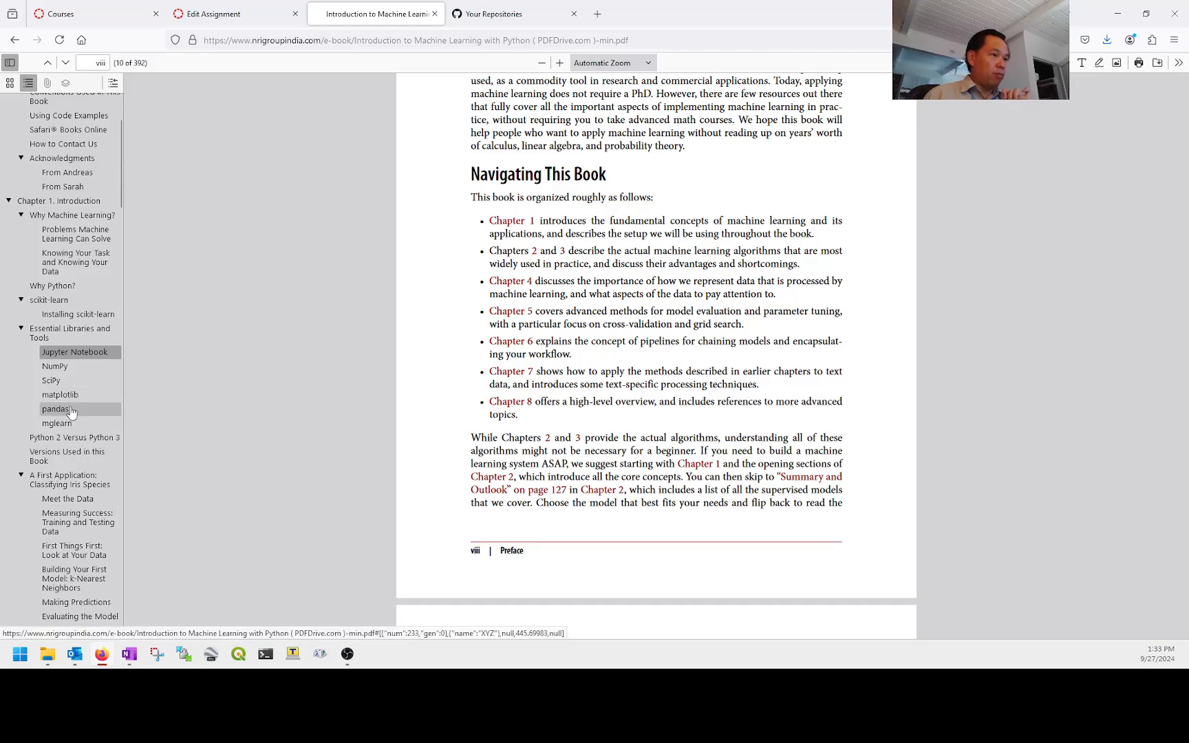
left_click(82, 356)
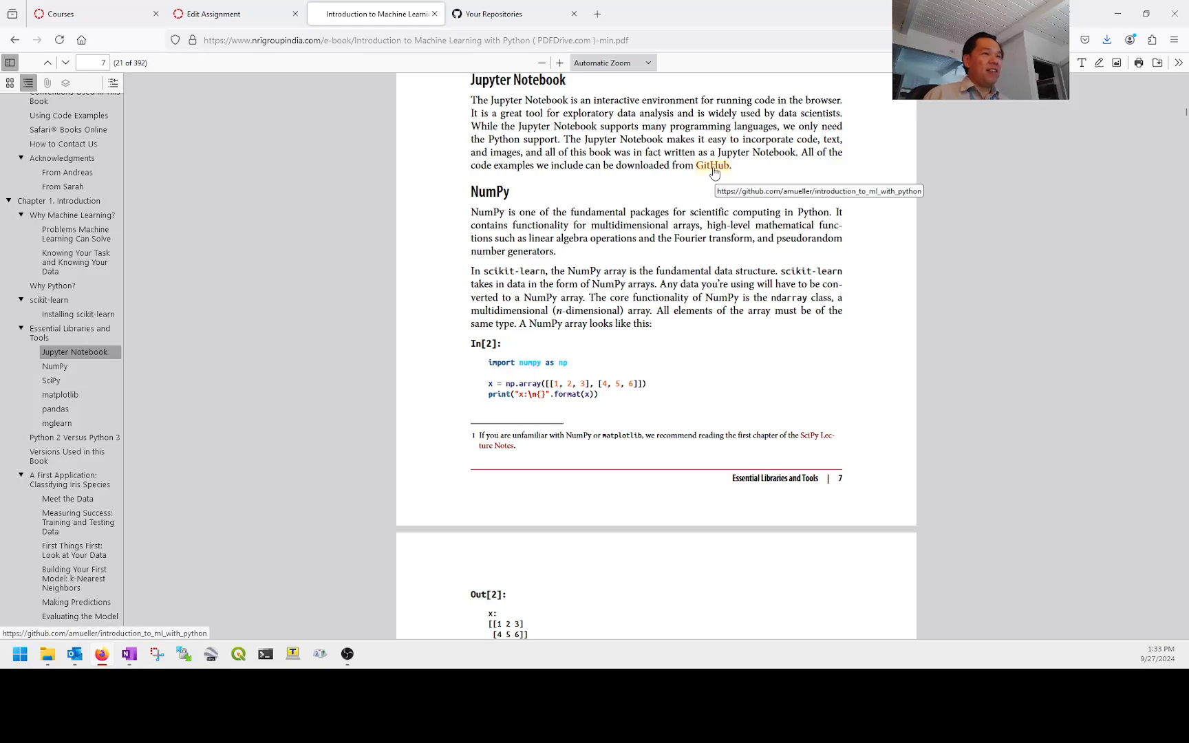
mouse_move(508, 17)
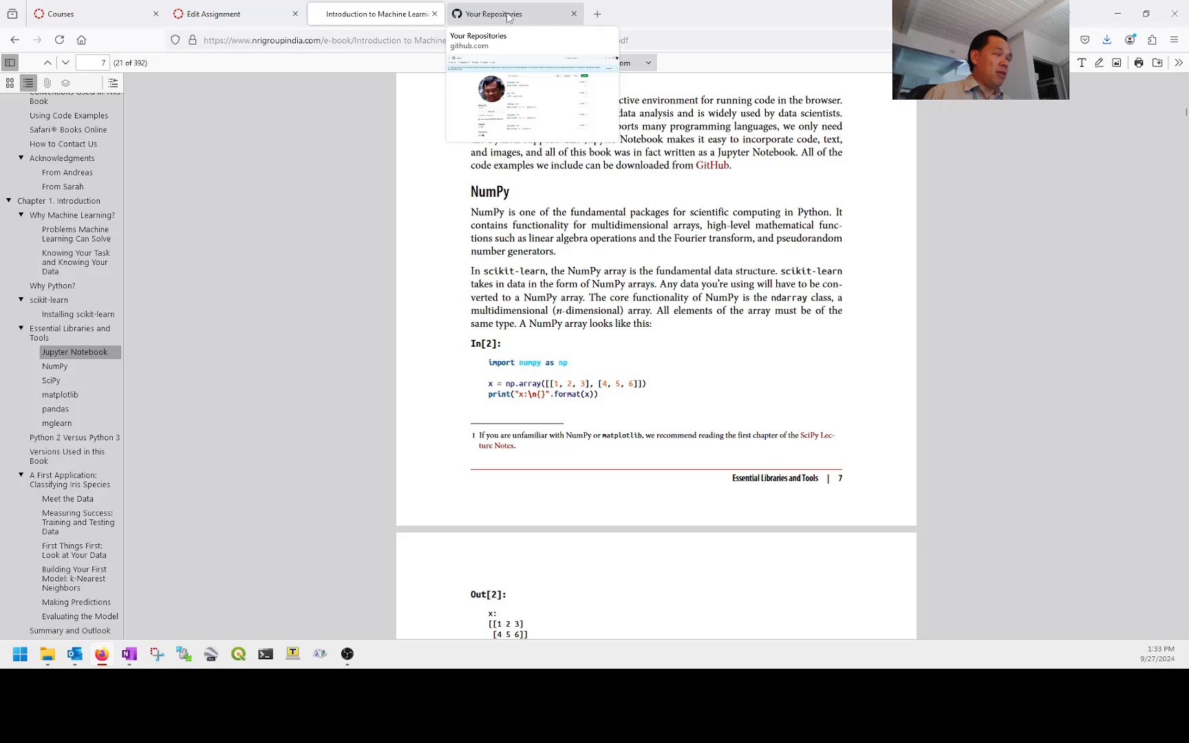
Return to the assignment and add the second objective "You will setup your own installation of Python and run your code using Jupyter-Notebook."
mouse_move(256, 18)
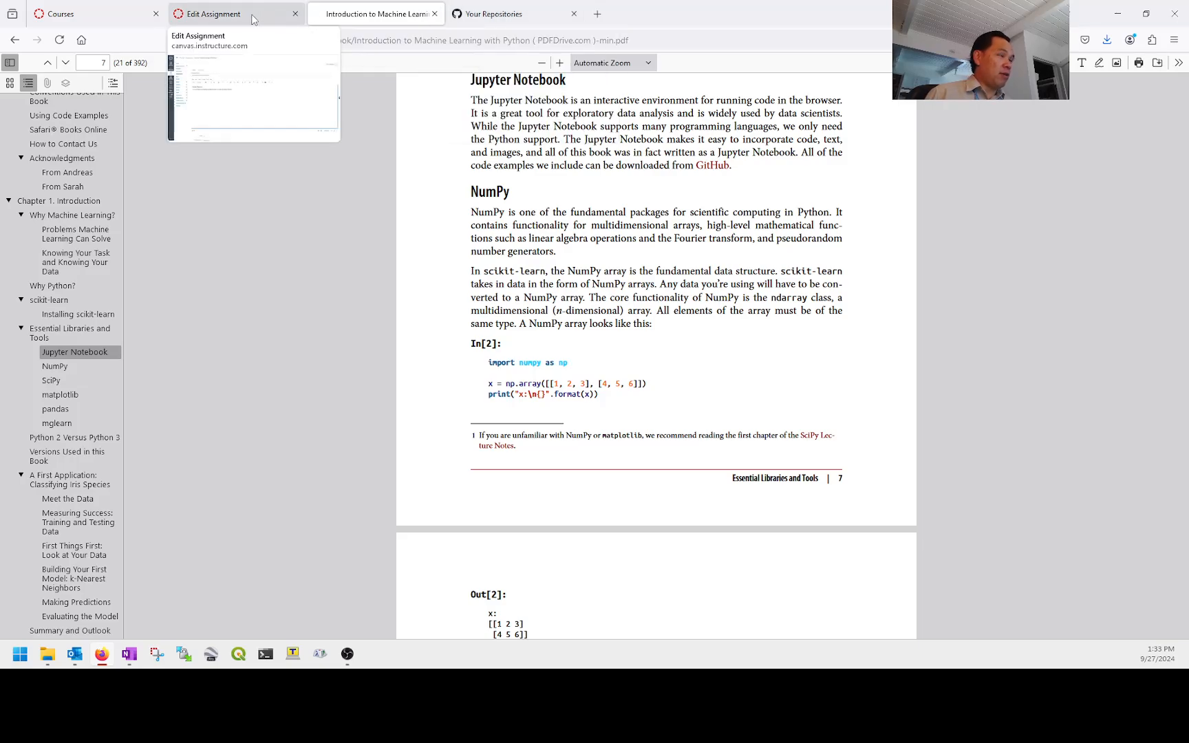
left_click(252, 16)
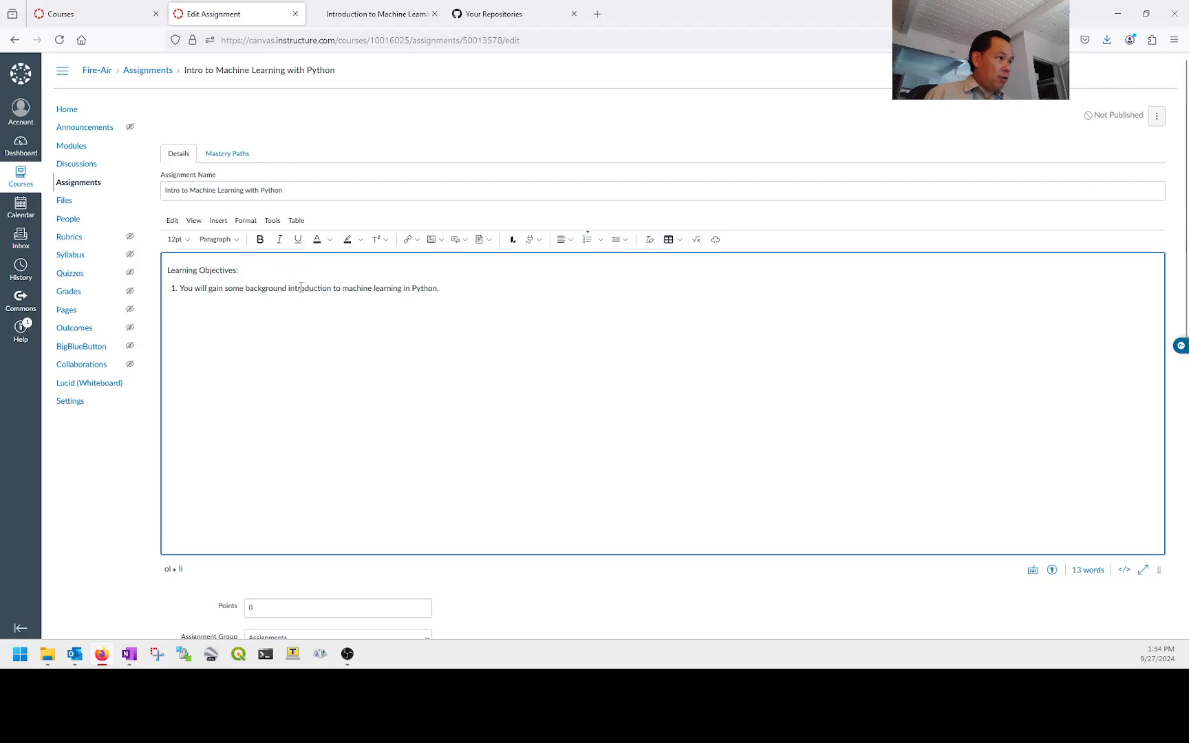
key("Return")
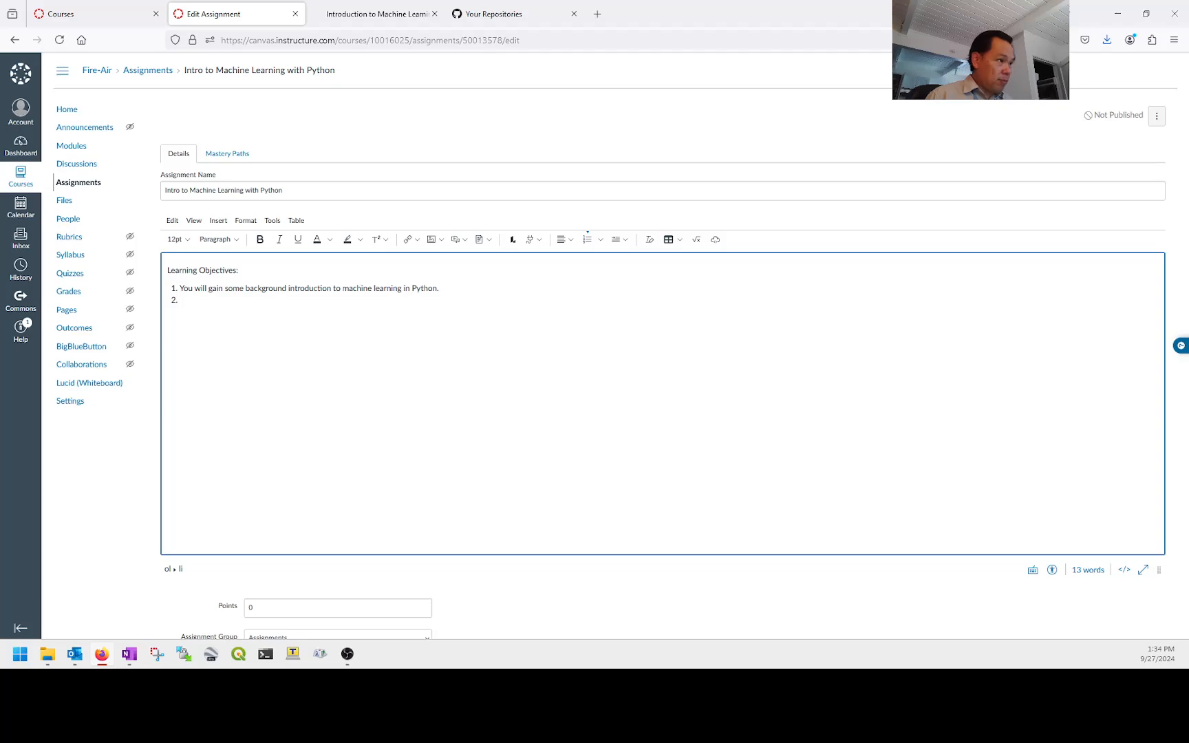
type("Setup")
key("BackSpace")
key("BackSpace")
key("BackSpace")
key("BackSpace")
key("BackSpace")
type("Y")
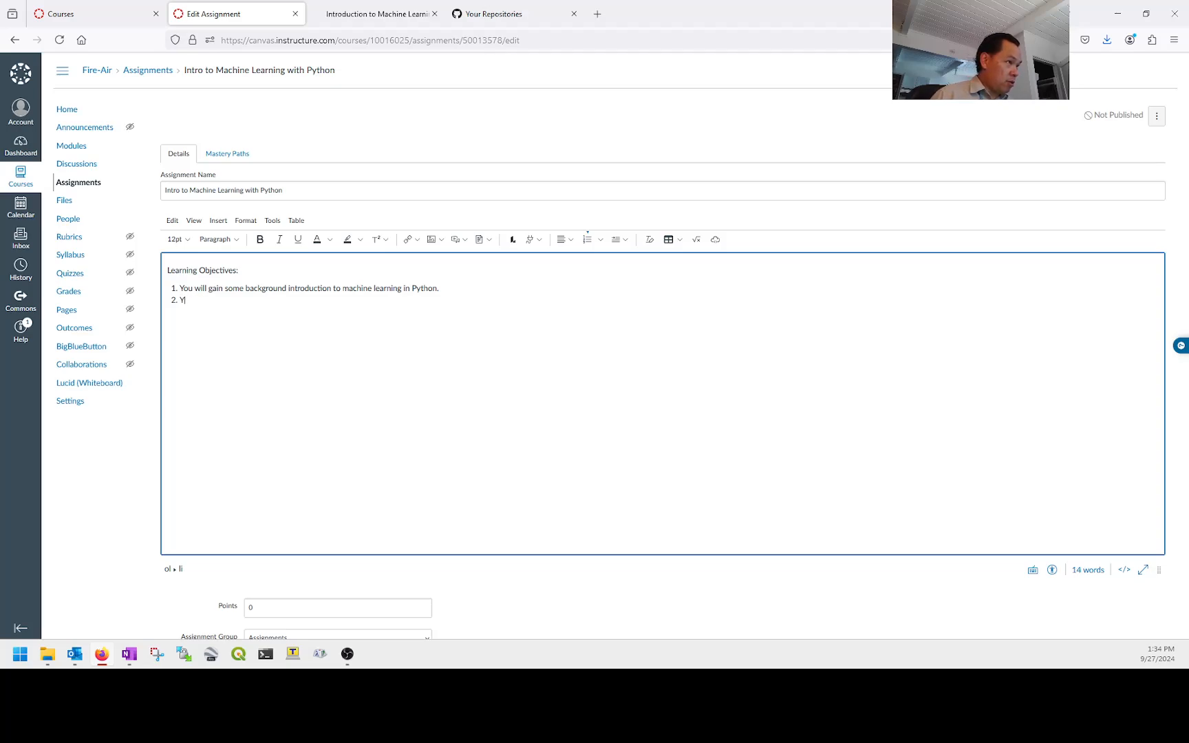
type("ou will setup ")
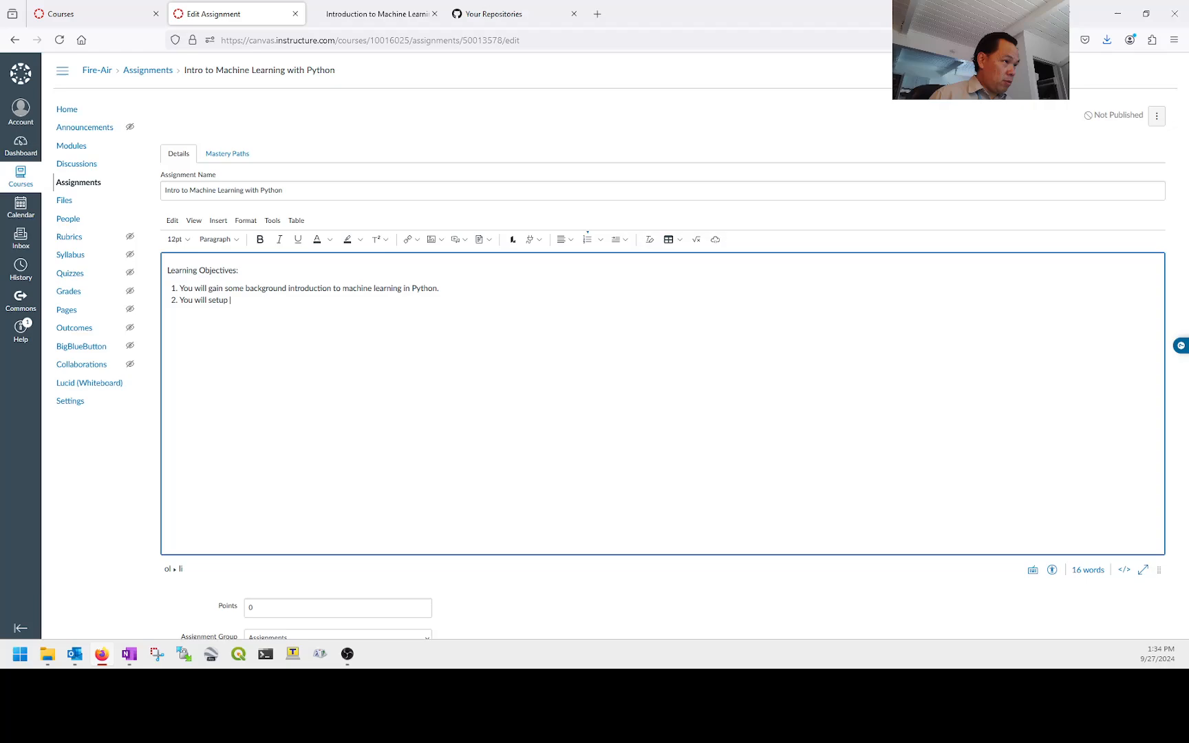
type("your own installation")
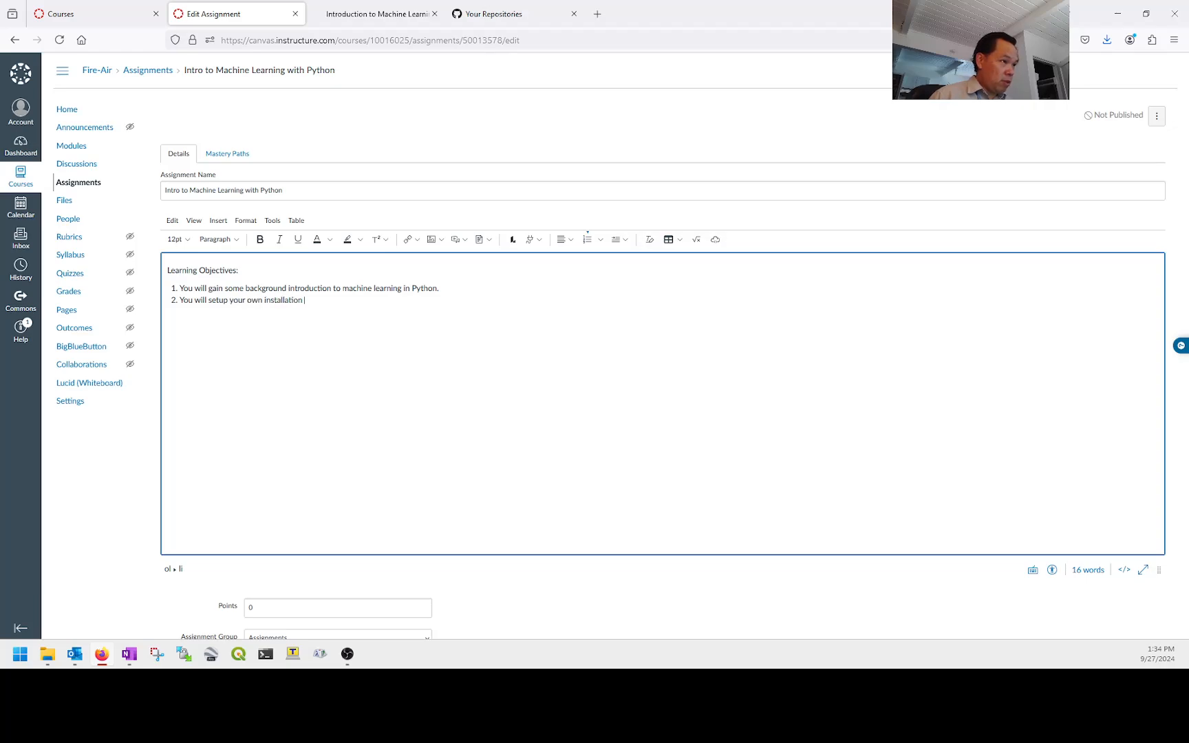
type(" of Python")
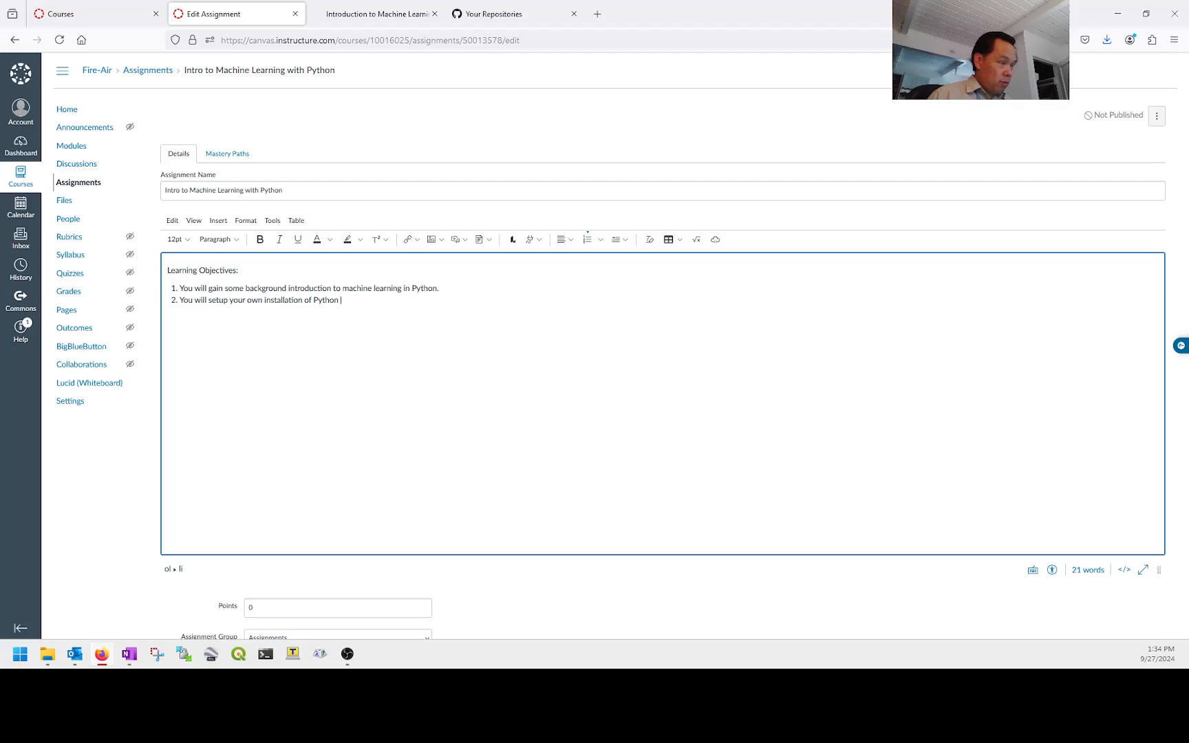
type(" and rung you")
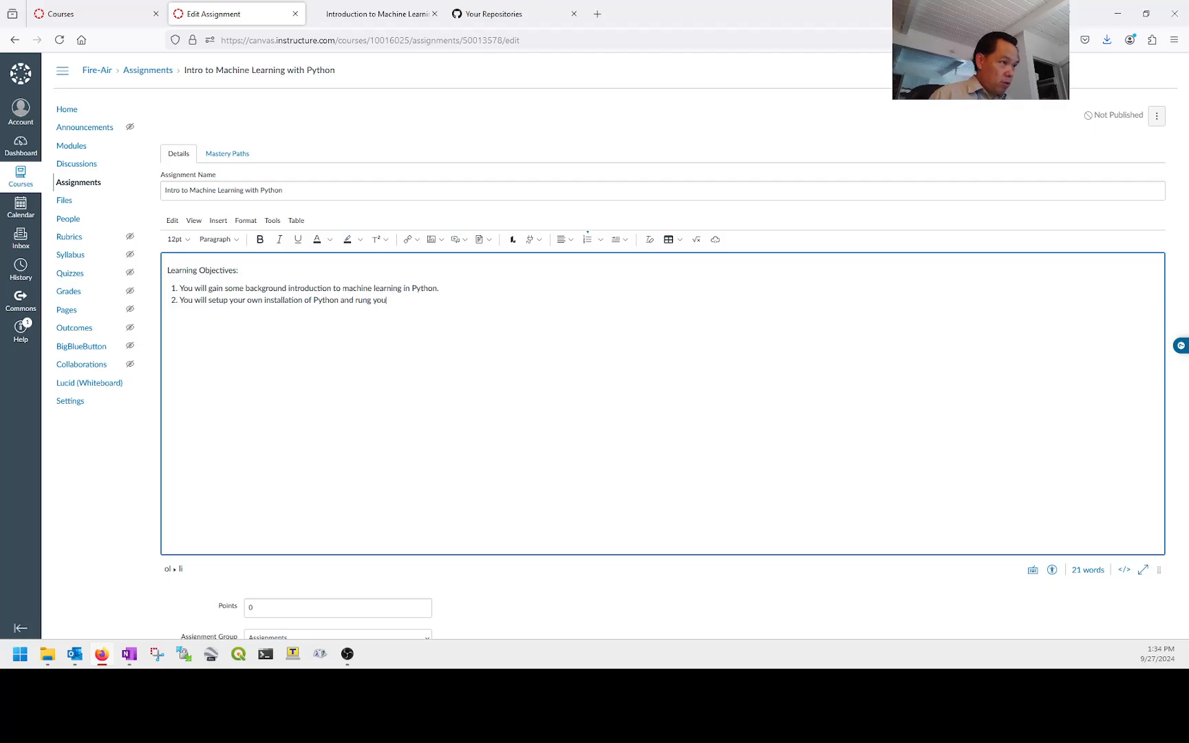
key("BackSpace")
key("BackSpace")
key("BackSpace")
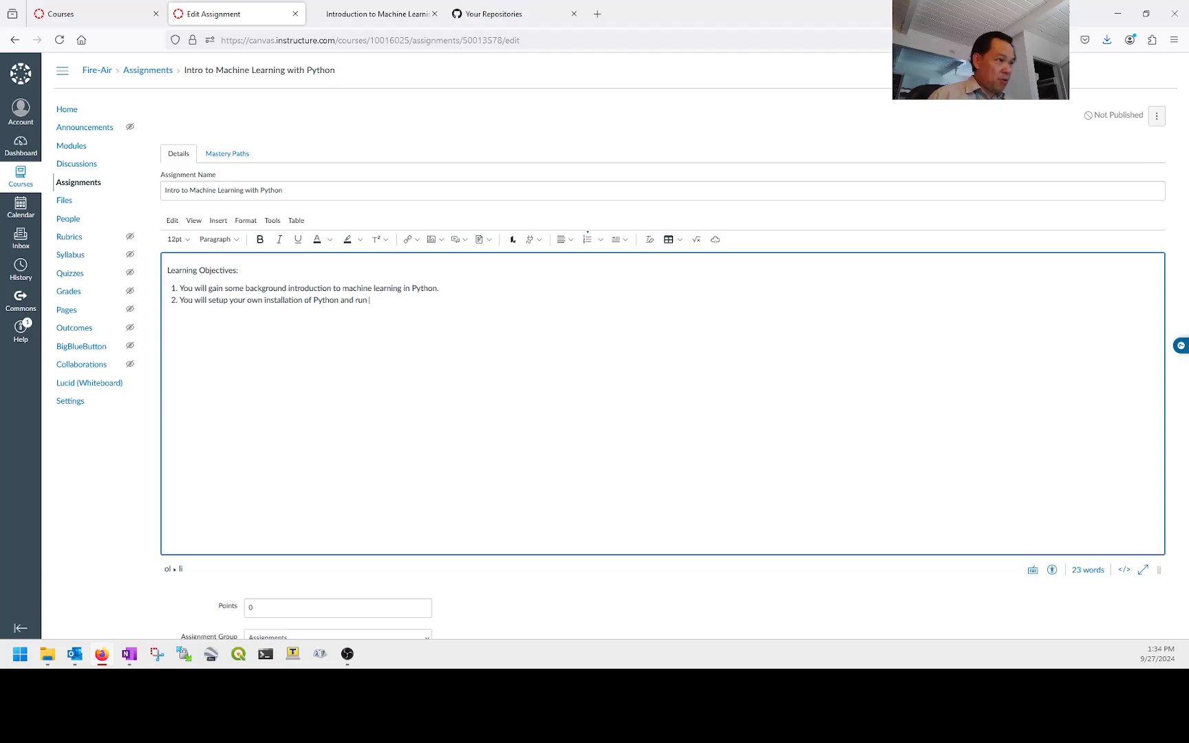
type("your code using Jupyte")
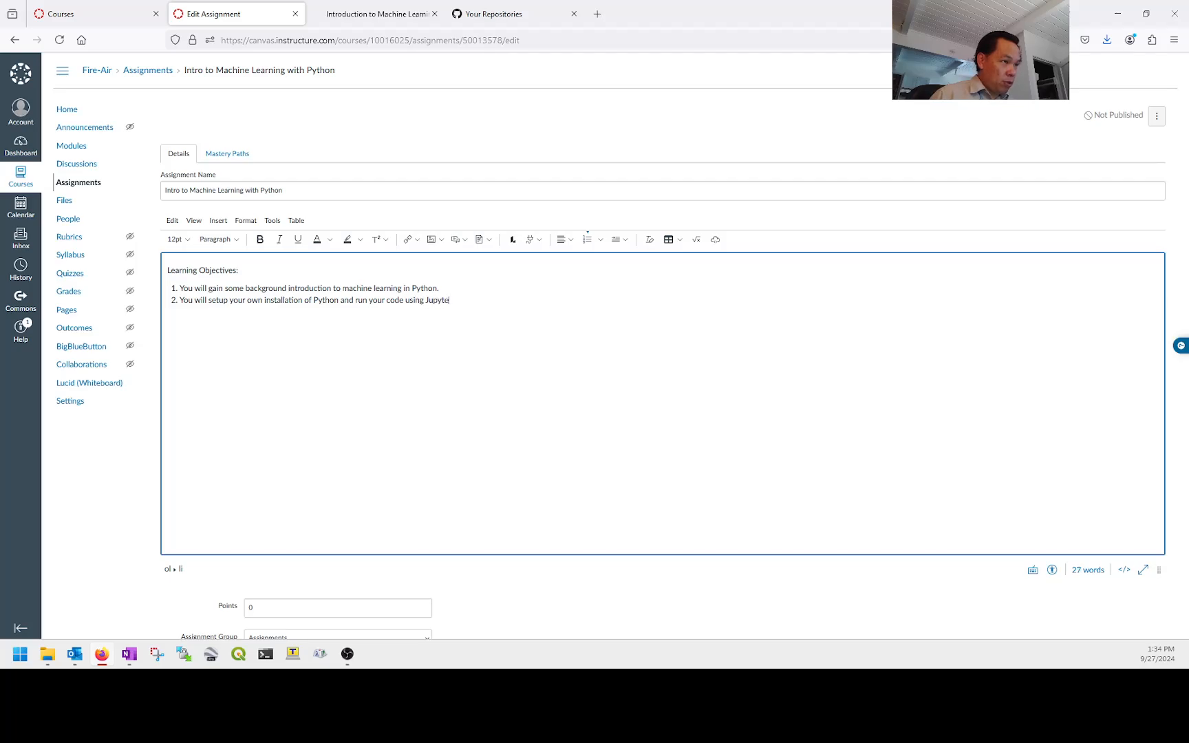
type("r-Notebook")
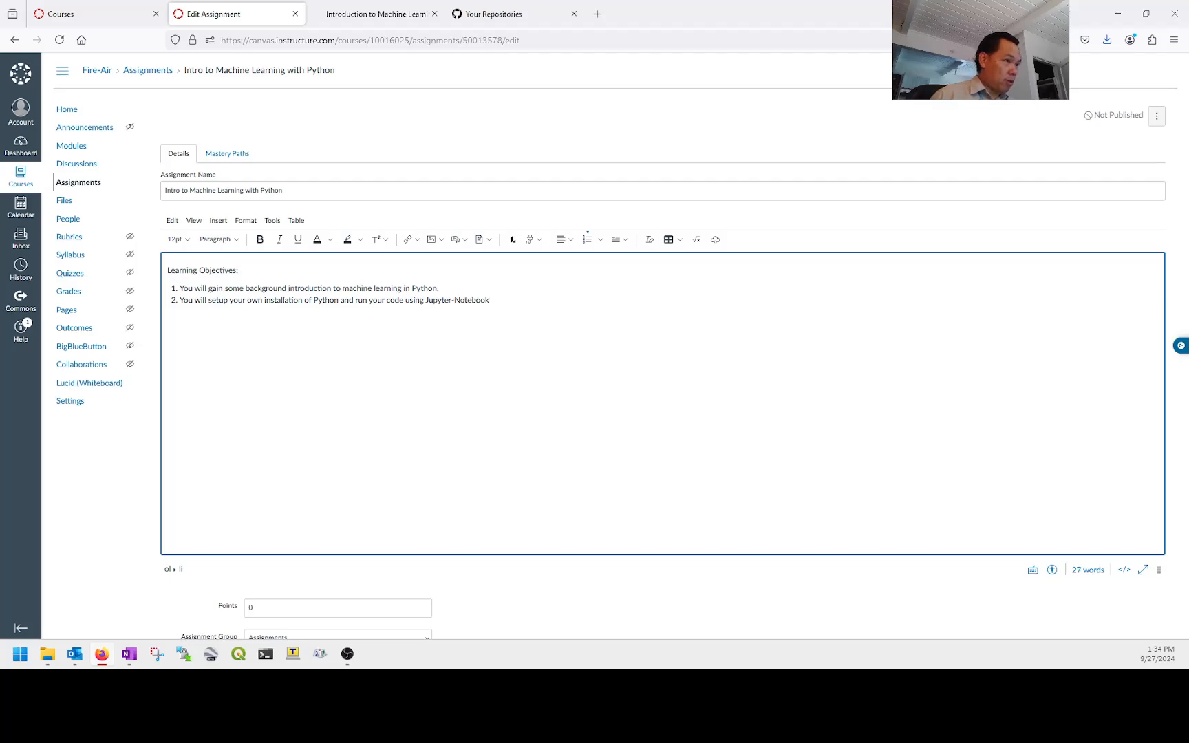
type(".")
Add the third objective "You will upload your codes using github to have a repository of your work."
key("Return")
type("Yo")
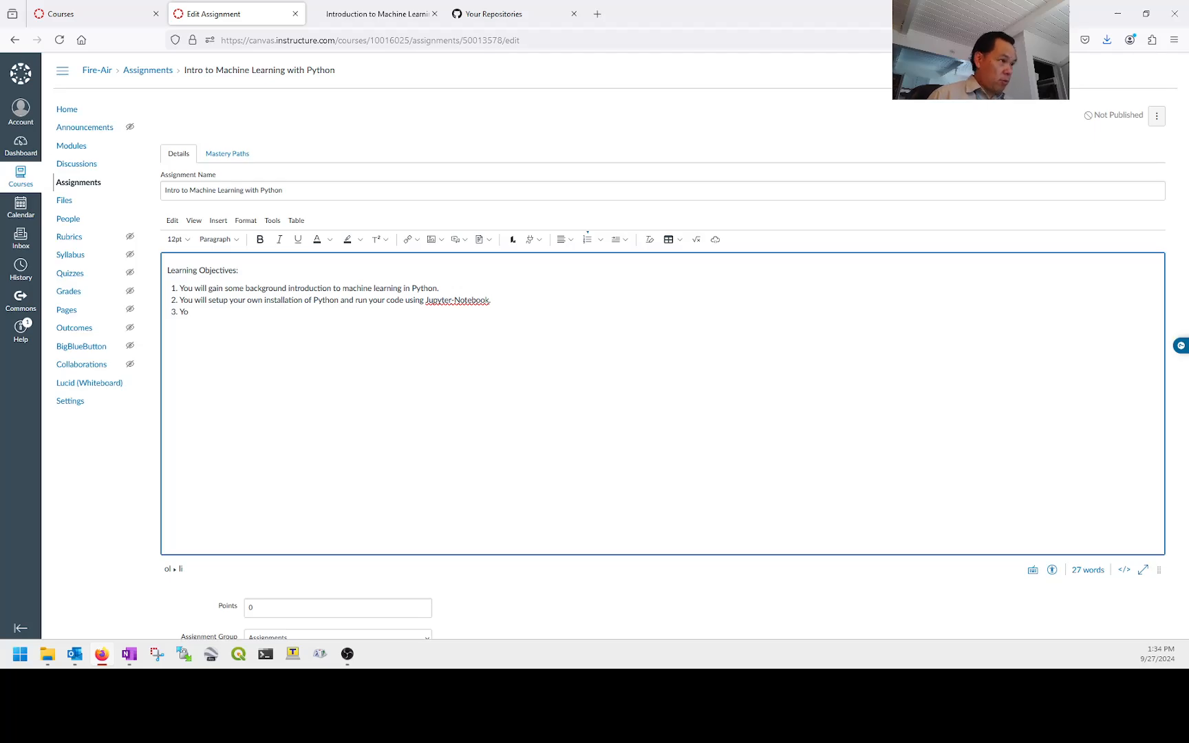
type("u will upload")
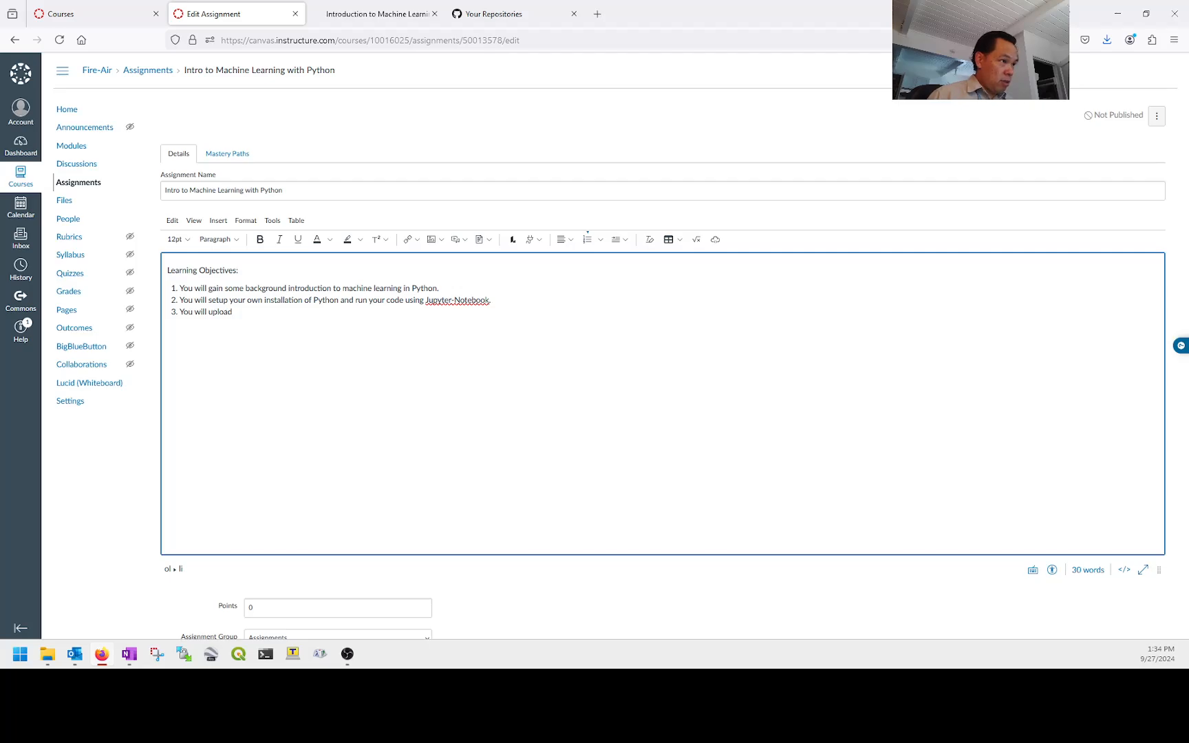
type(" your codes")
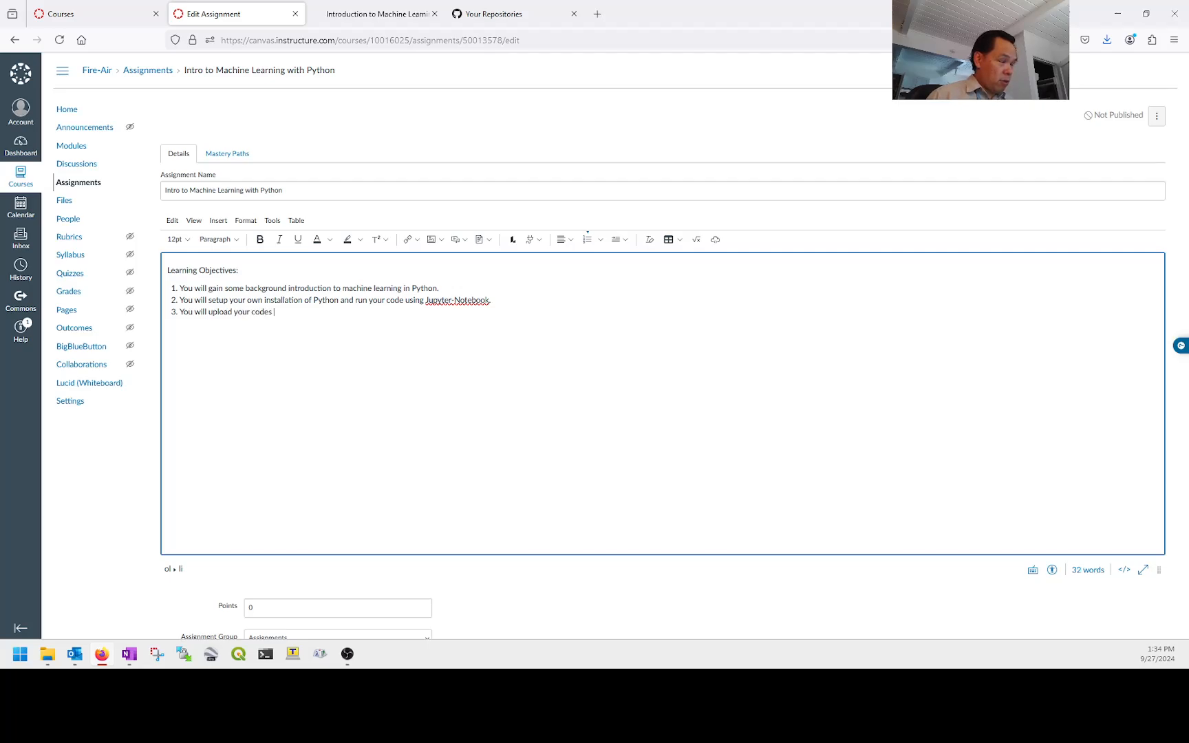
type(" using g")
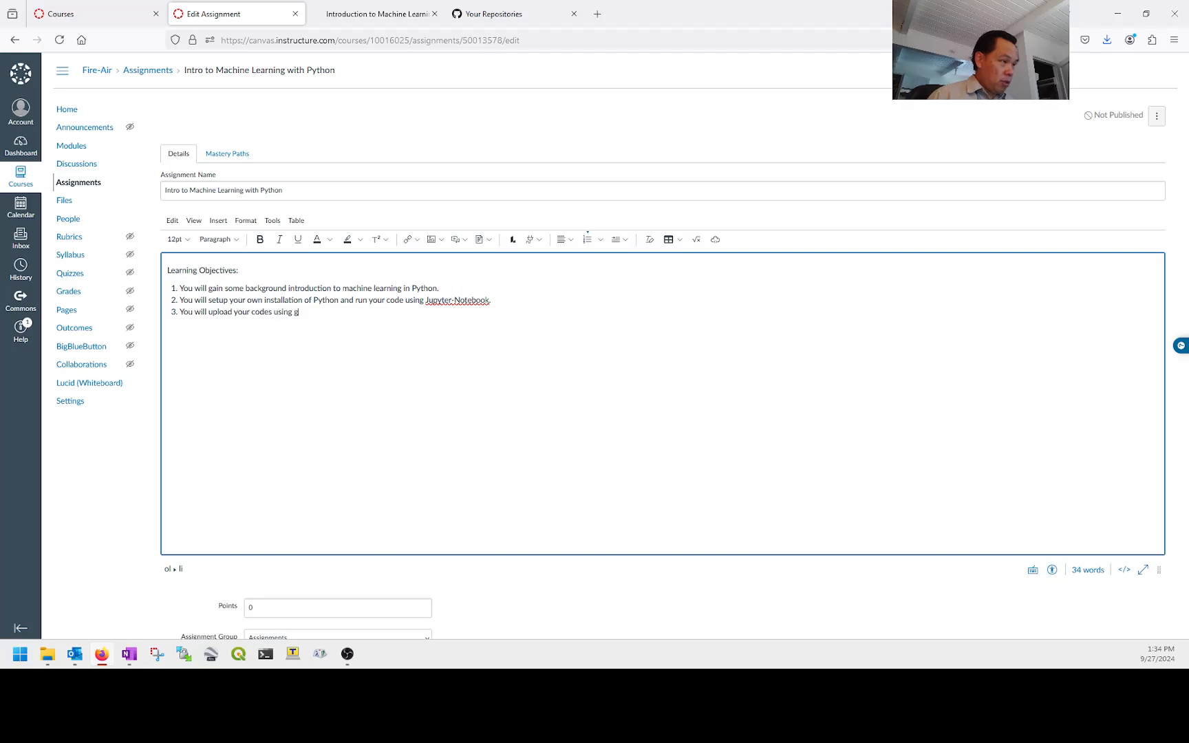
type("ithub to ")
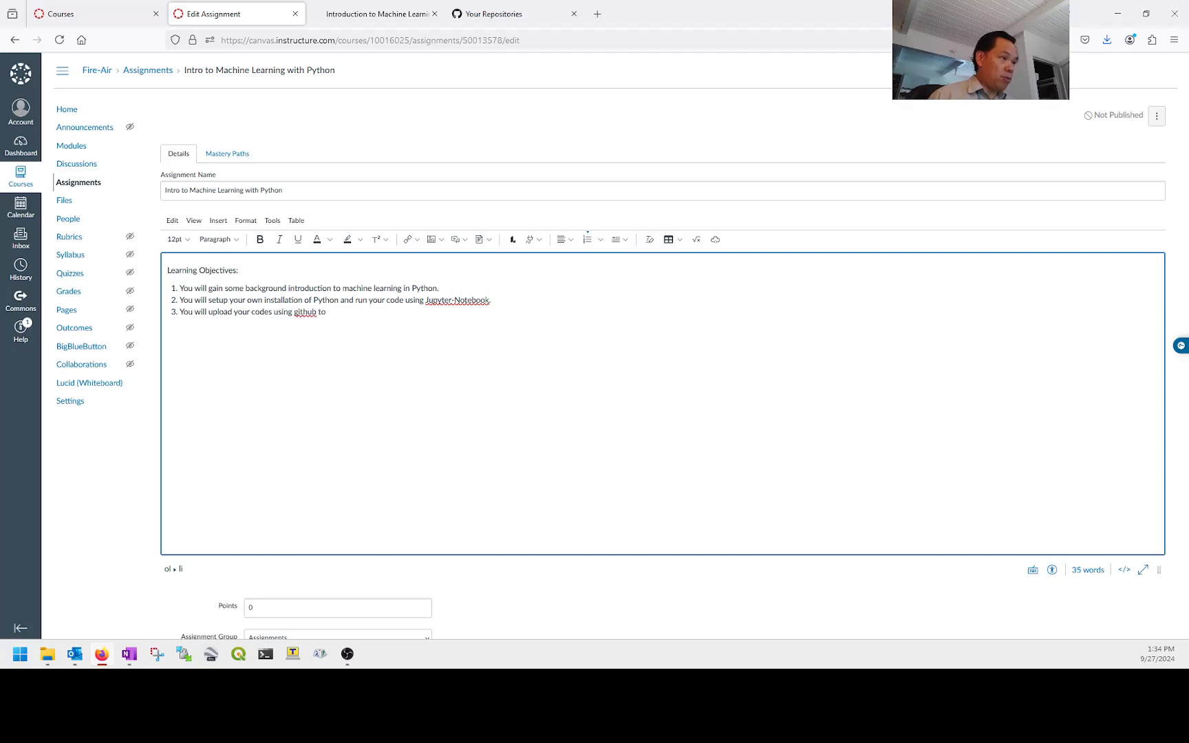
type("have a re")
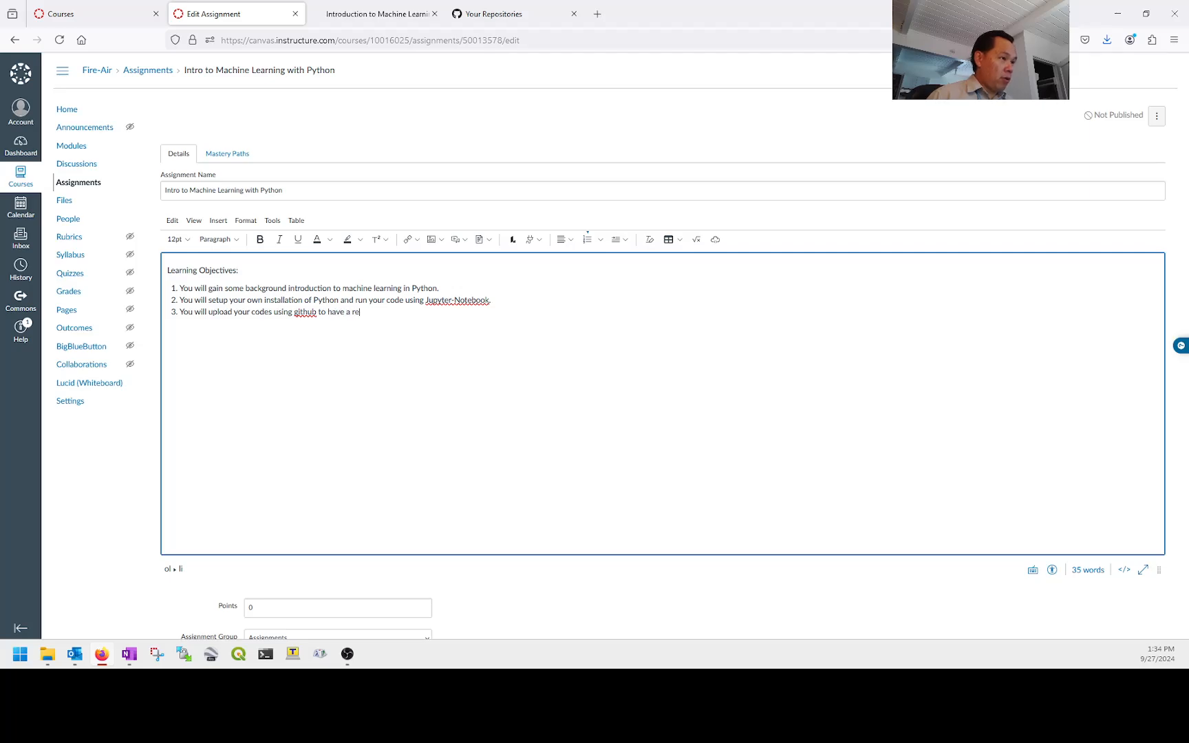
type("posito")
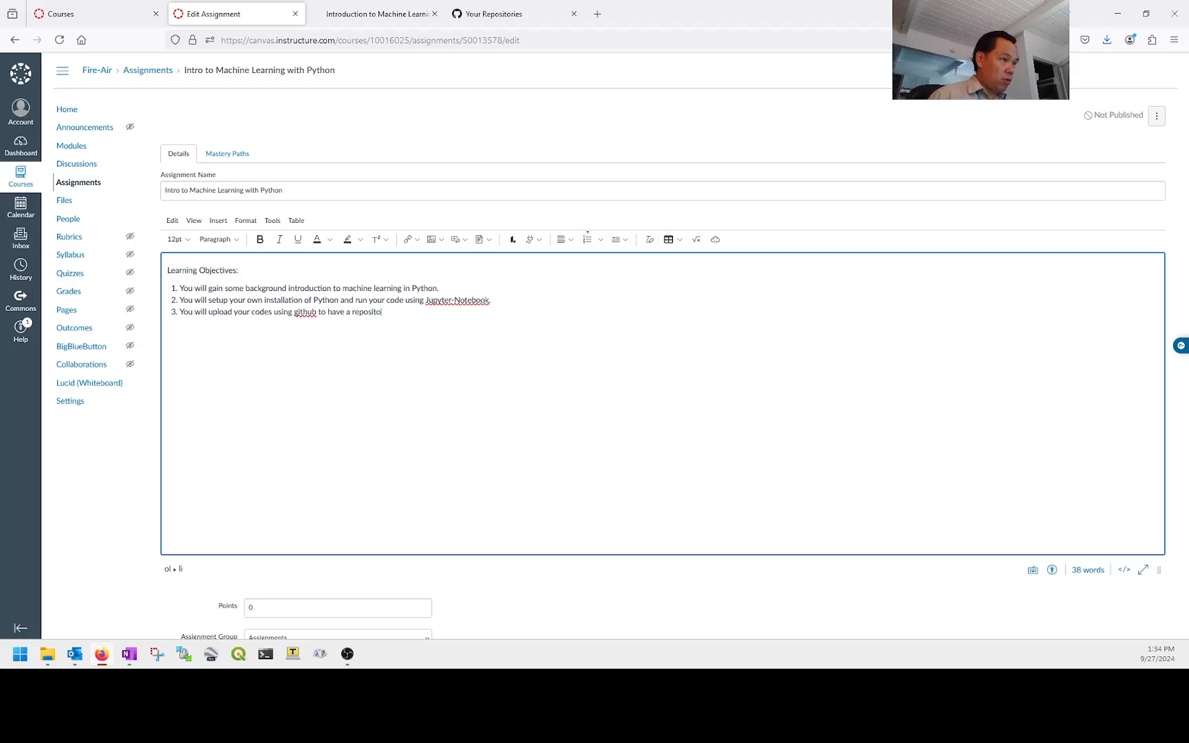
type("ry of your work.")
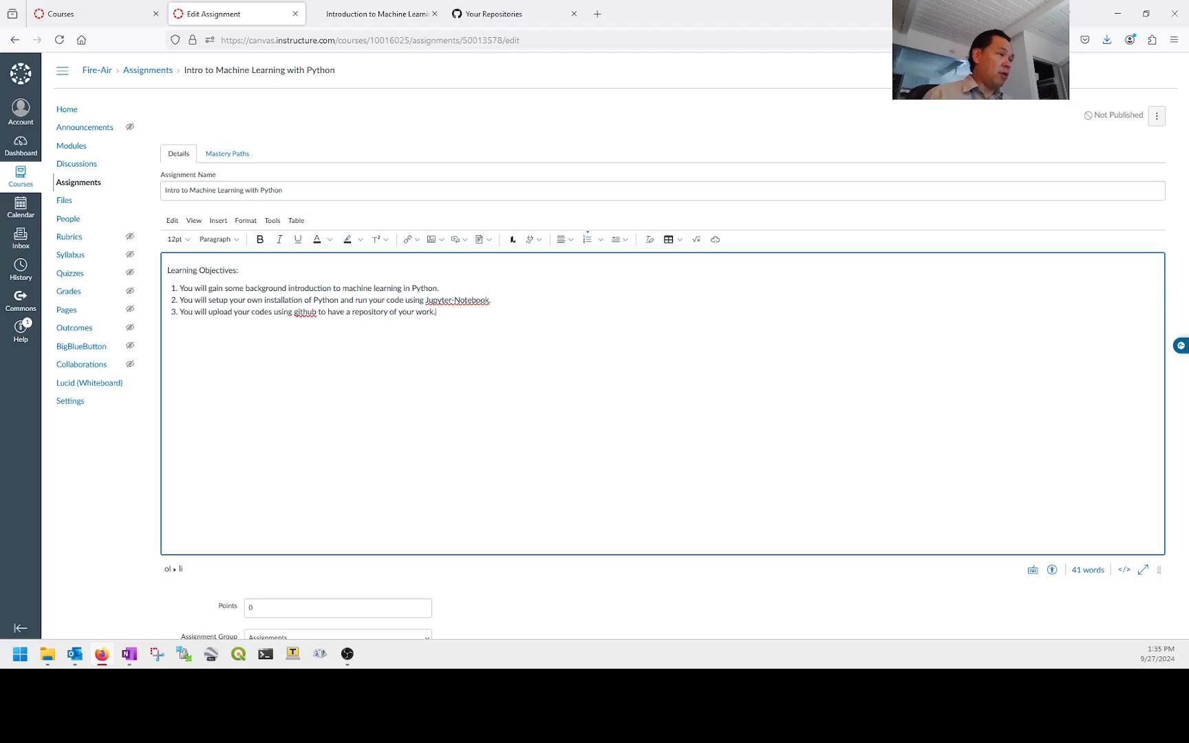
Below the list, add an instruction to please read through Chapter 1 of the author's "Introduction to Machine Learning using Python."
key("Return")
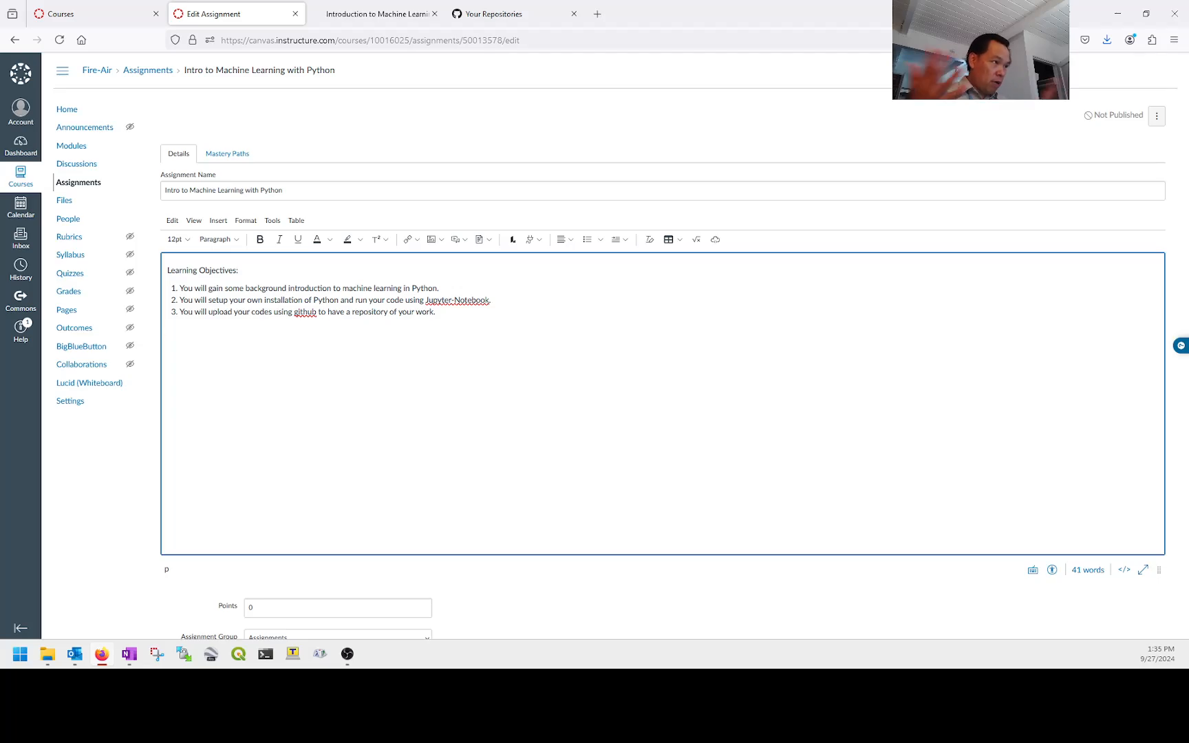
type("Pl")
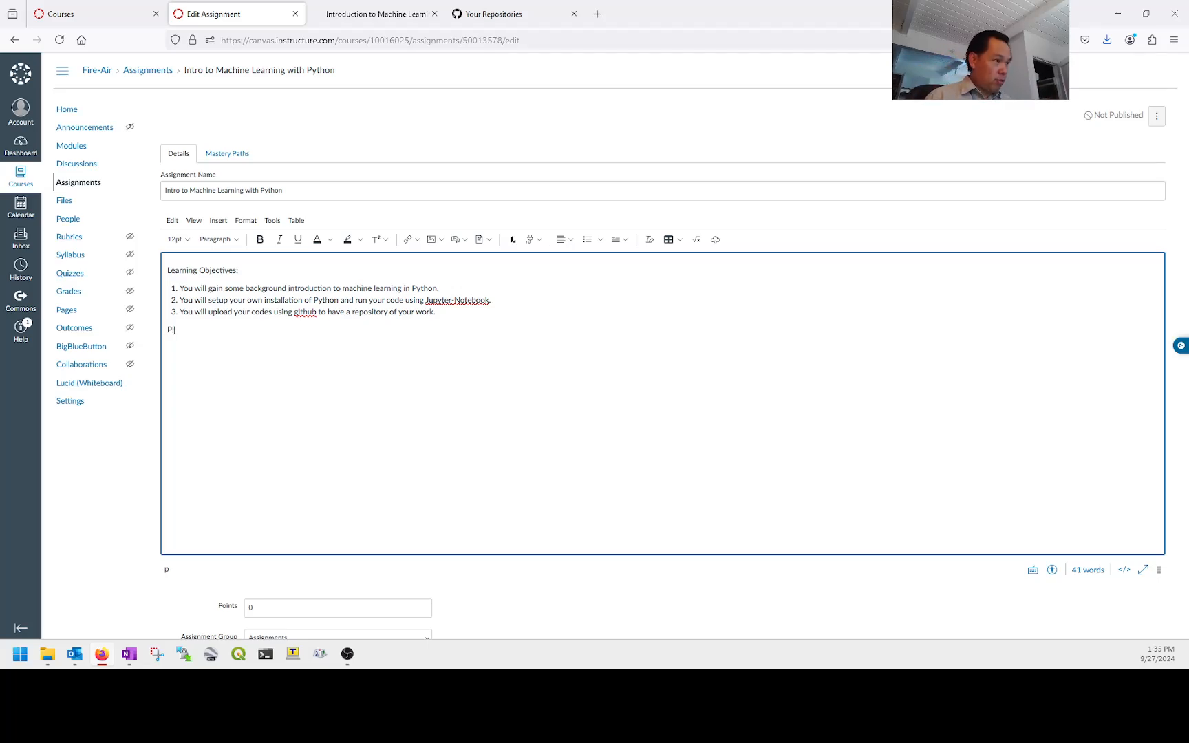
type("ease read throu")
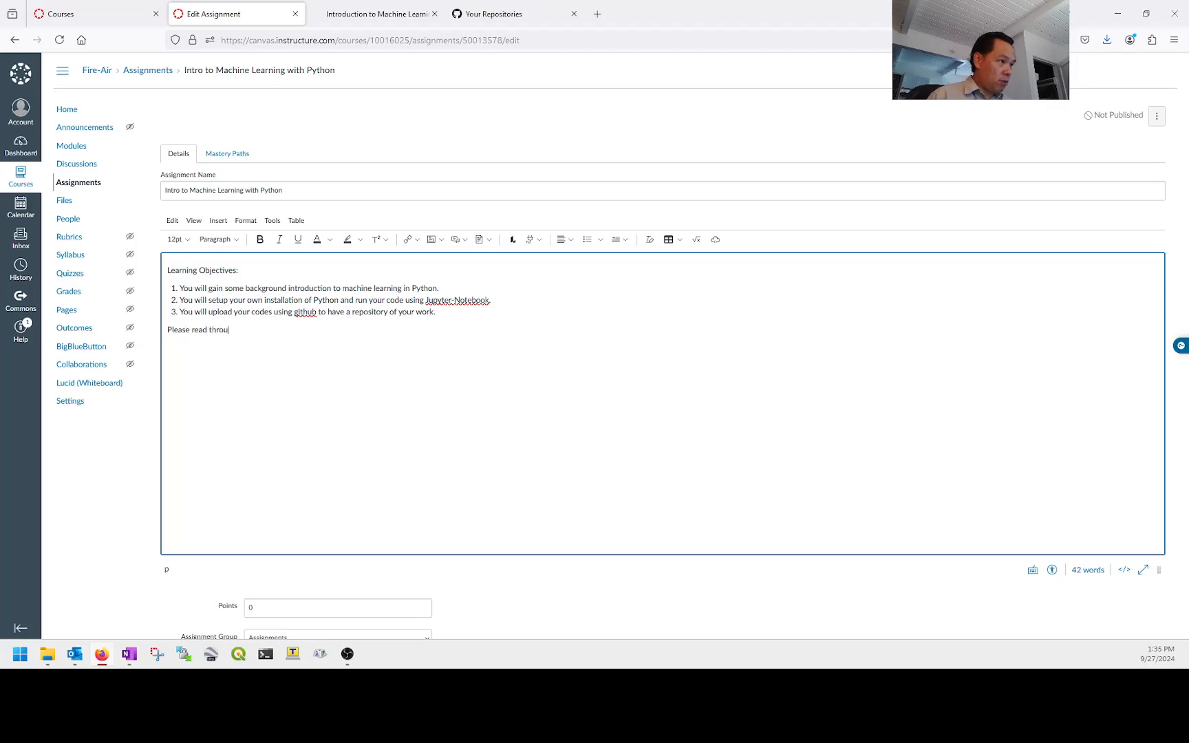
type("gh Chapter 1 of Mulle")
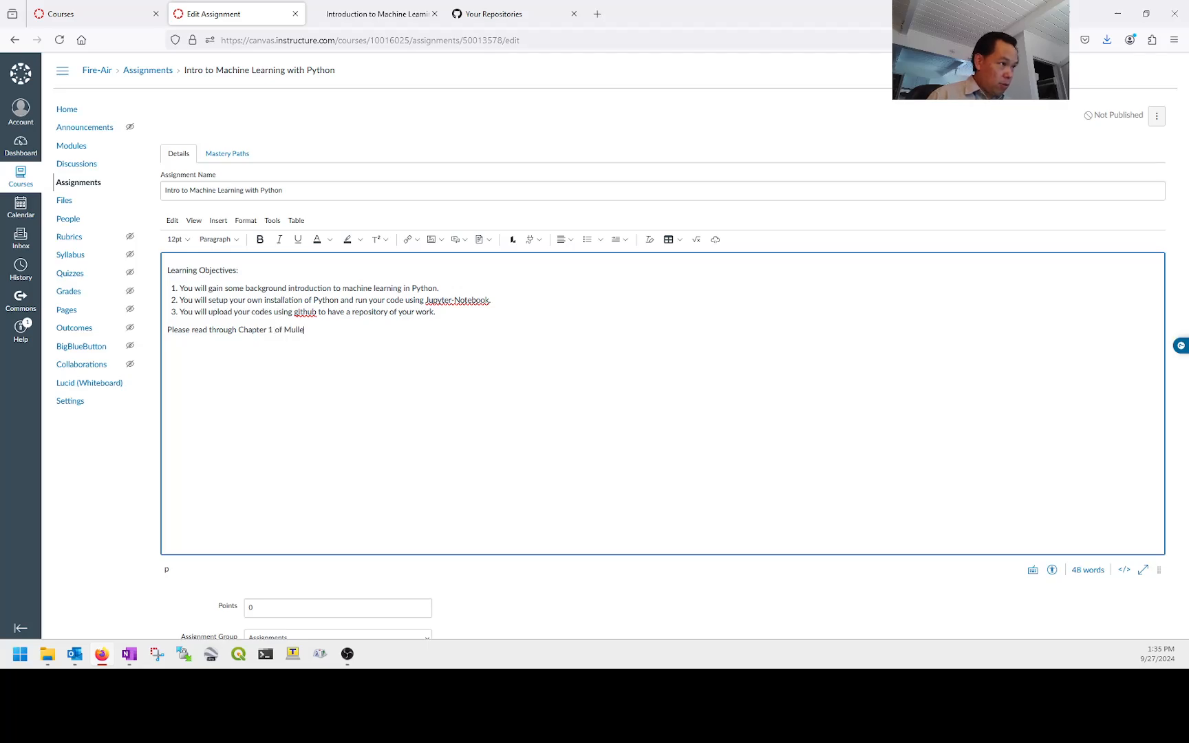
type("r's Intro")
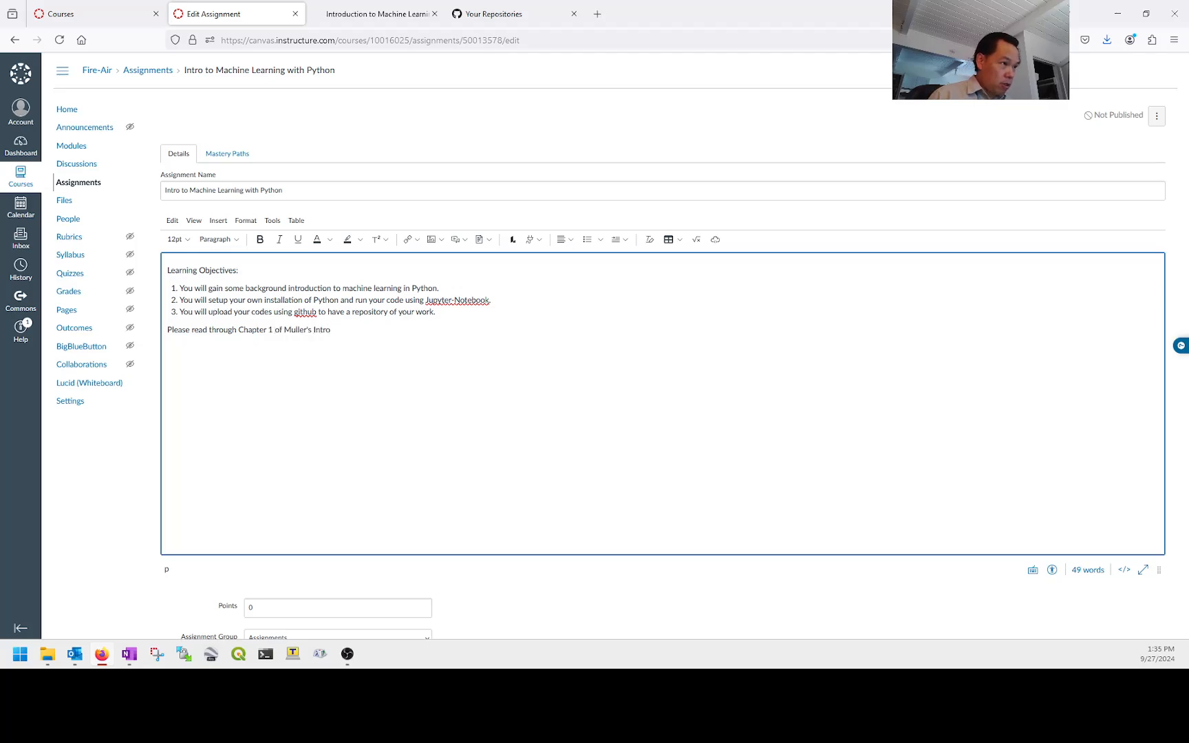
type("duction to Machine Learning us")
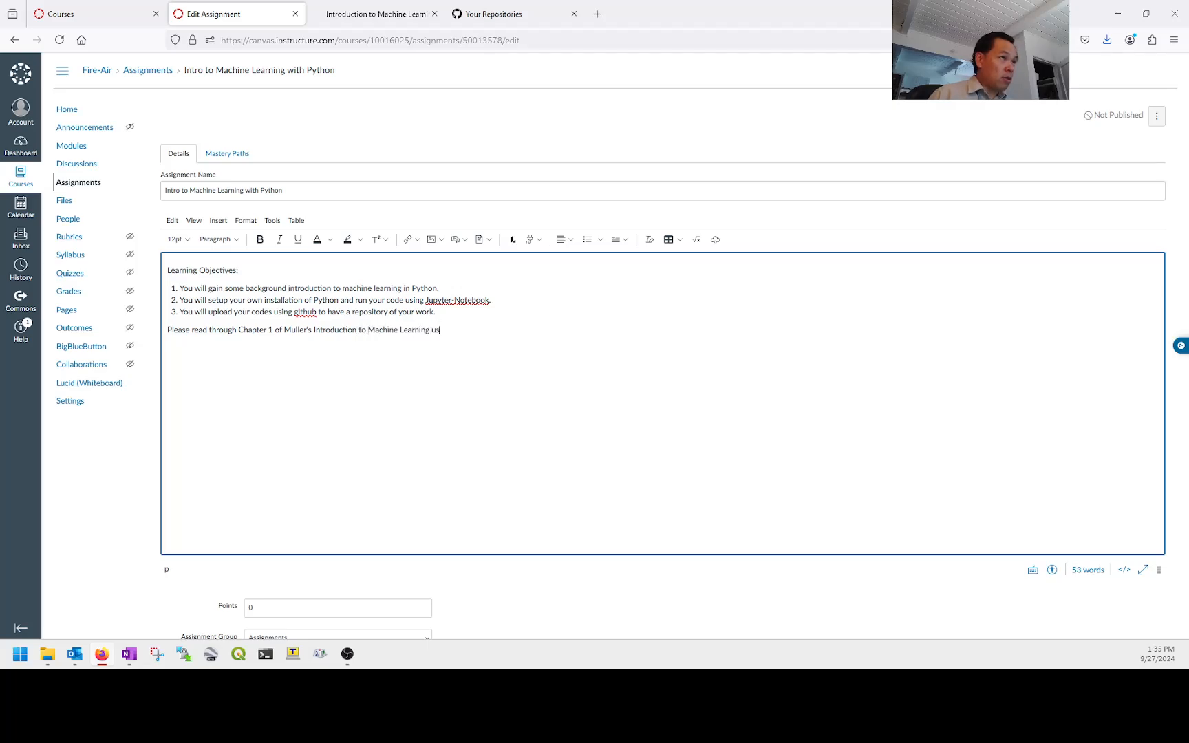
type("ing ")
type("Python.")
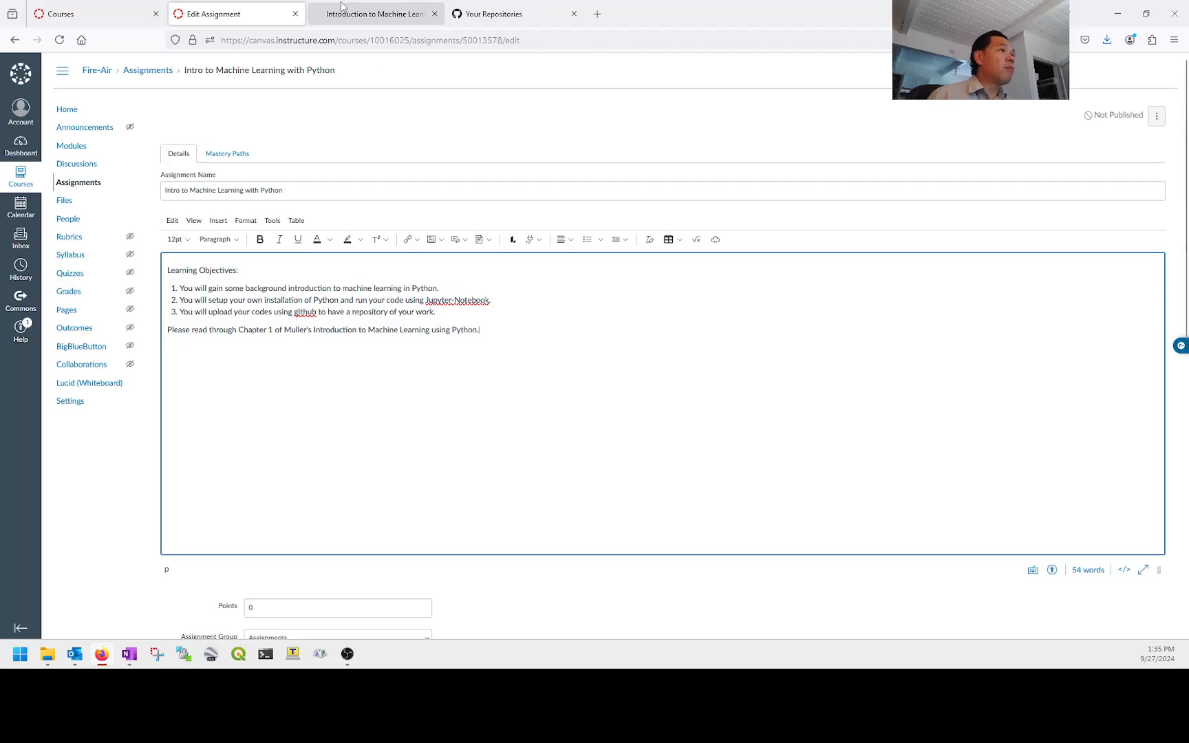
Check the title page in the book PDF and change "using" to "with" in the assignment's reading instruction
left_click(377, 14)
scroll(212, 206, "up", 5)
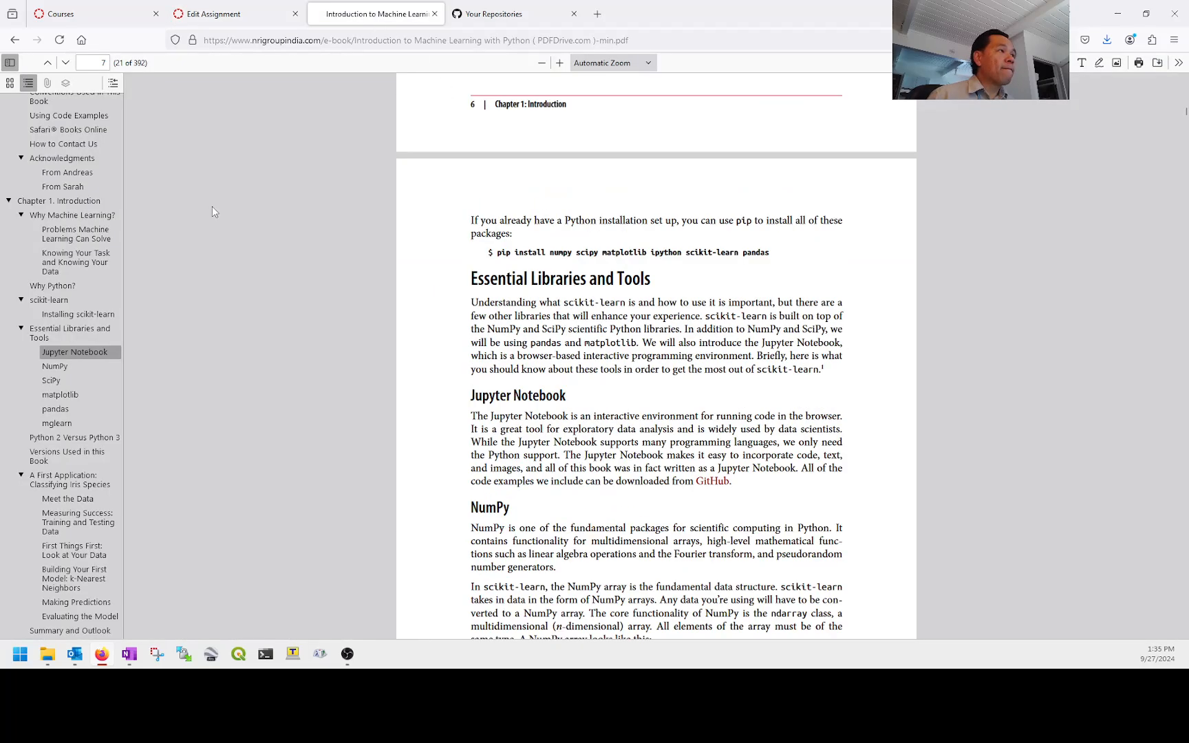
left_click(35, 102)
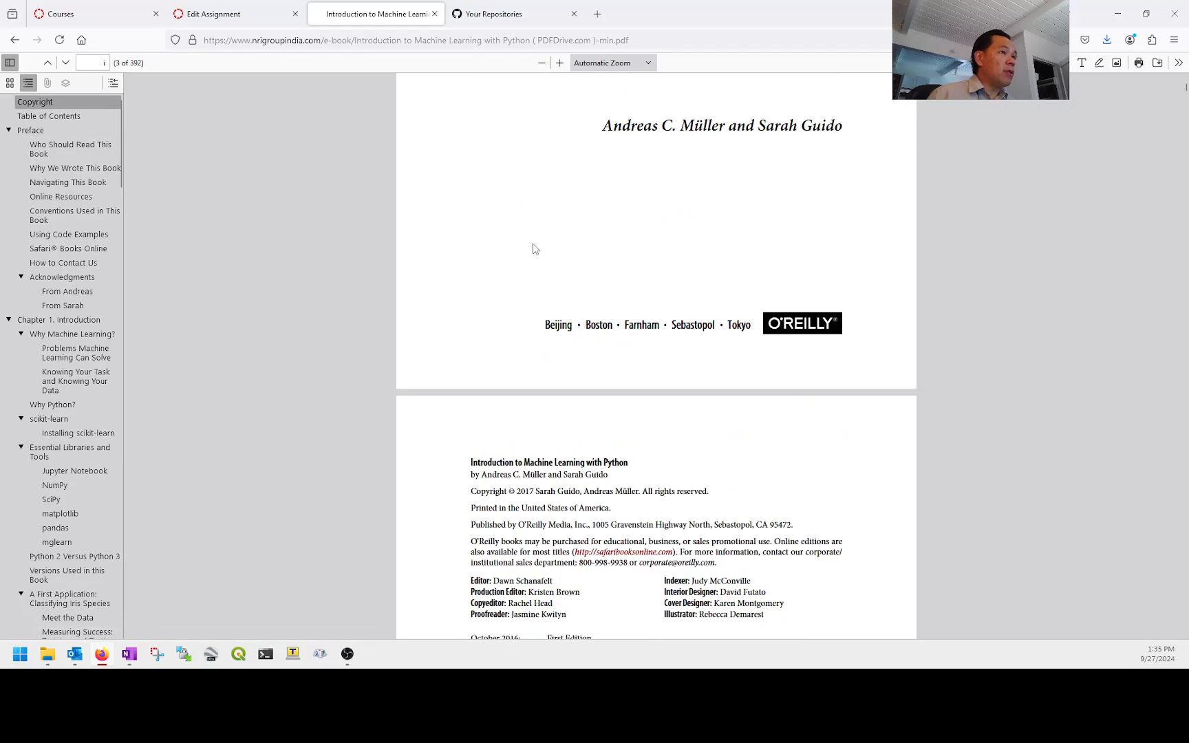
scroll(531, 247, "up", 6)
scroll(534, 249, "down", 3)
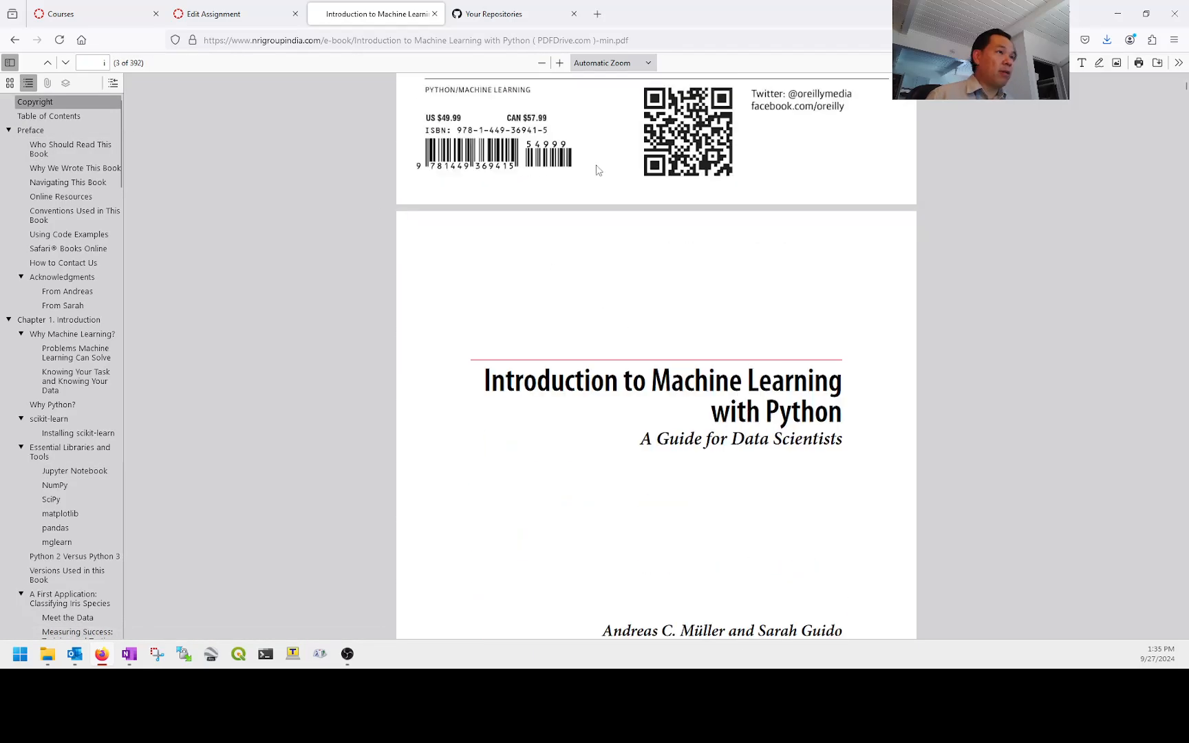
left_click(219, 15)
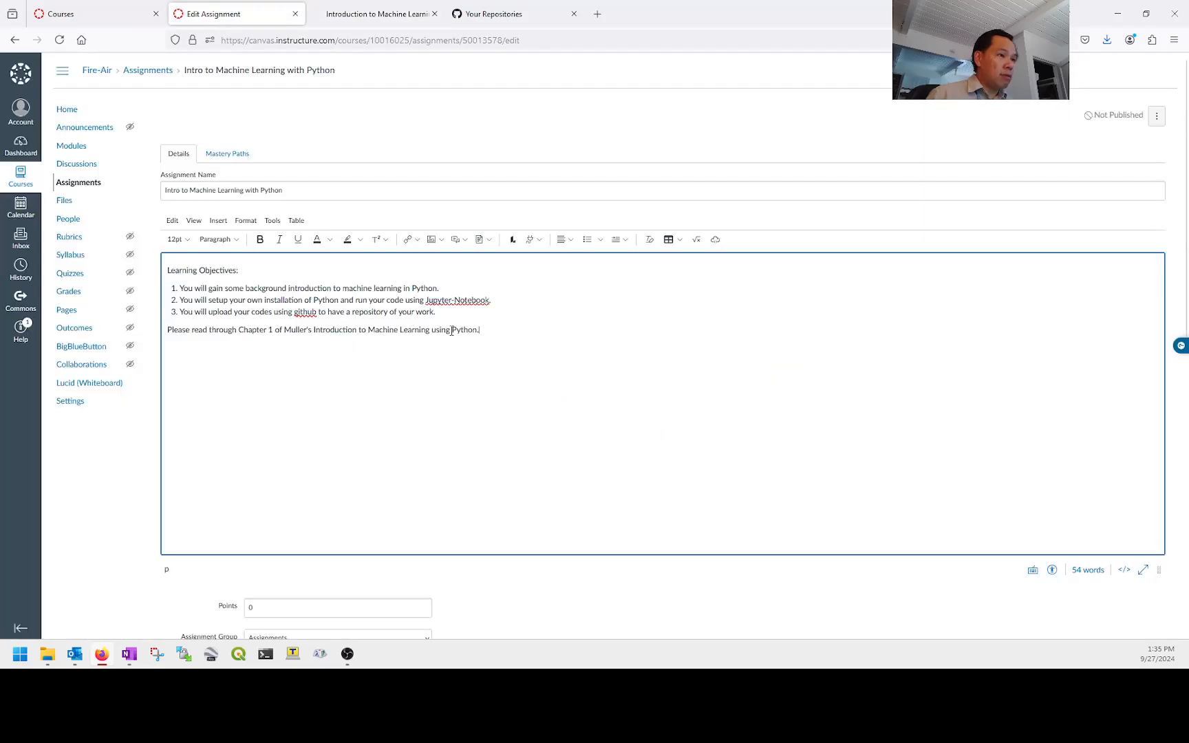
double_click(441, 330)
type("with")
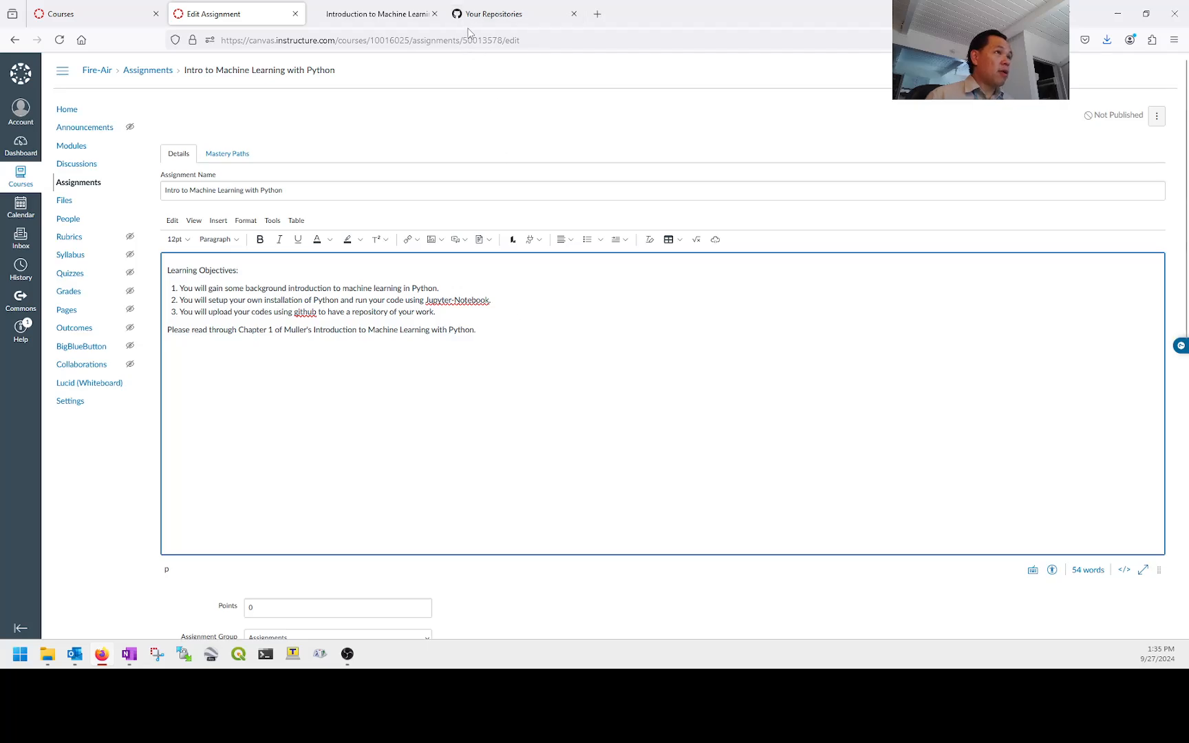
Copy the book PDF's web address into the assignment as a link on its own line below the reading instruction
left_click(488, 16)
left_click(394, 16)
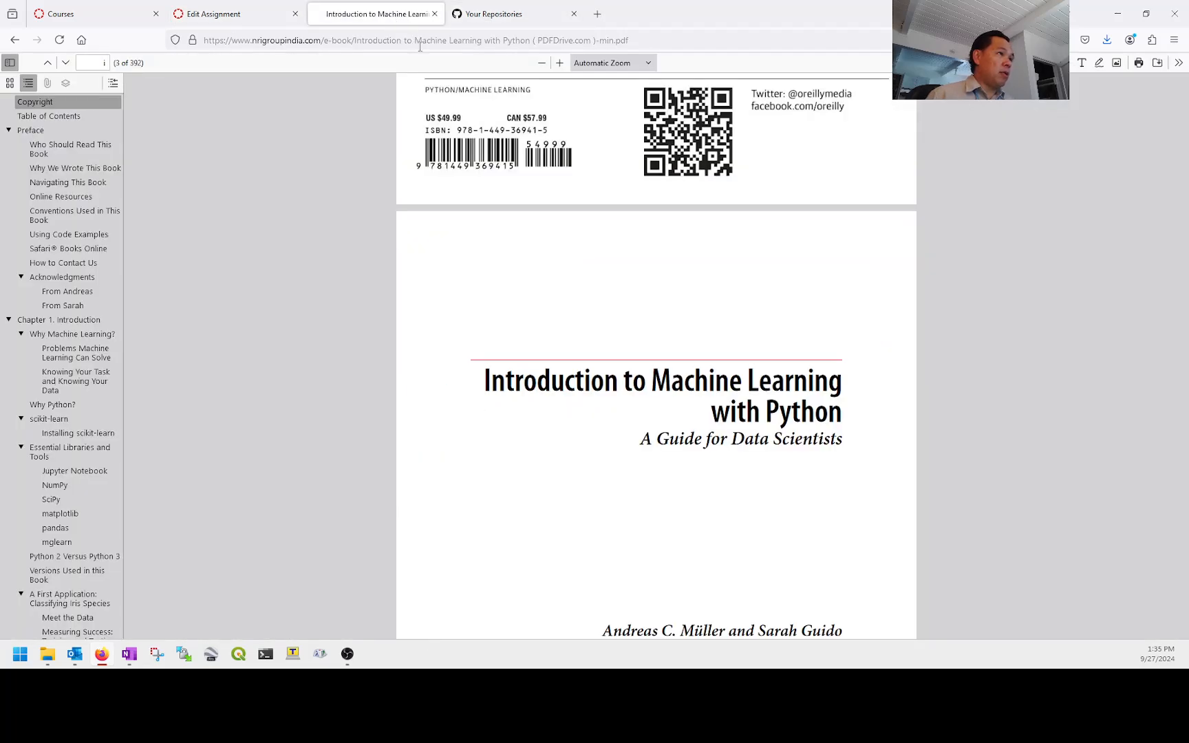
left_click(420, 40)
left_click(282, 13)
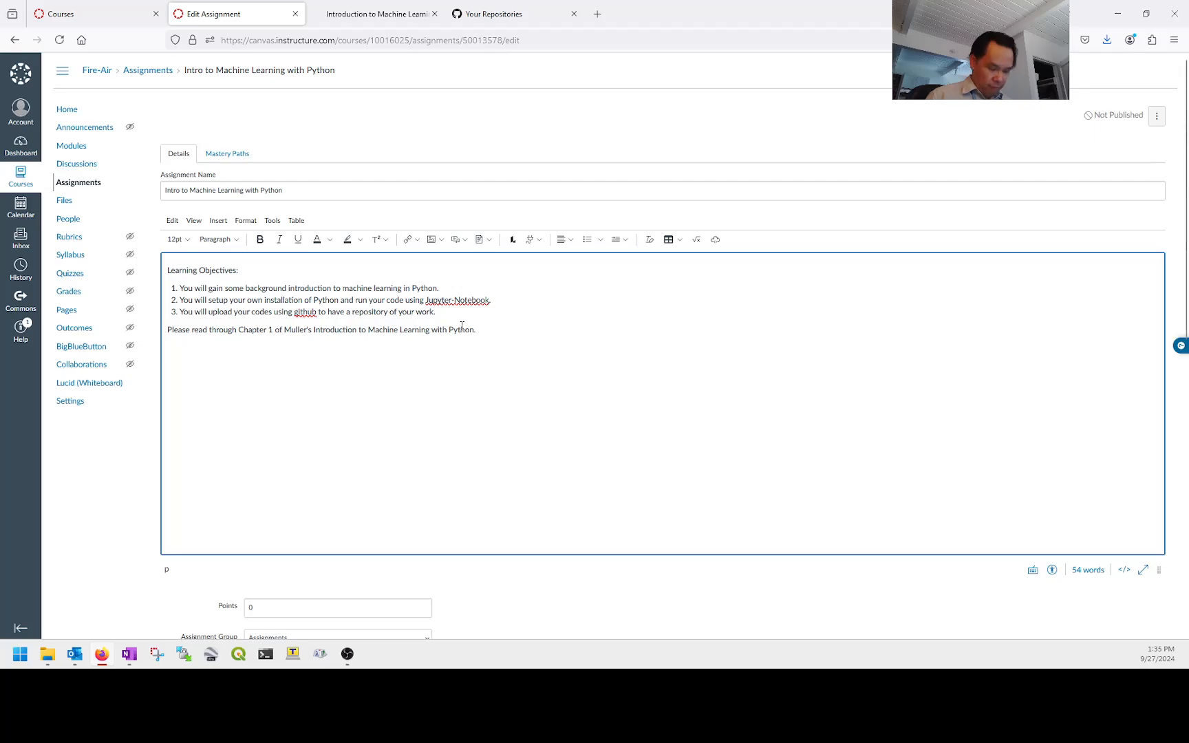
key("Return")
type("https://www.nrigroupindia.com/e-book/Introduction%20to%20Machine%20Learning%20with%20Python%20(%20PDFDrive.com%20)-min.pdf")
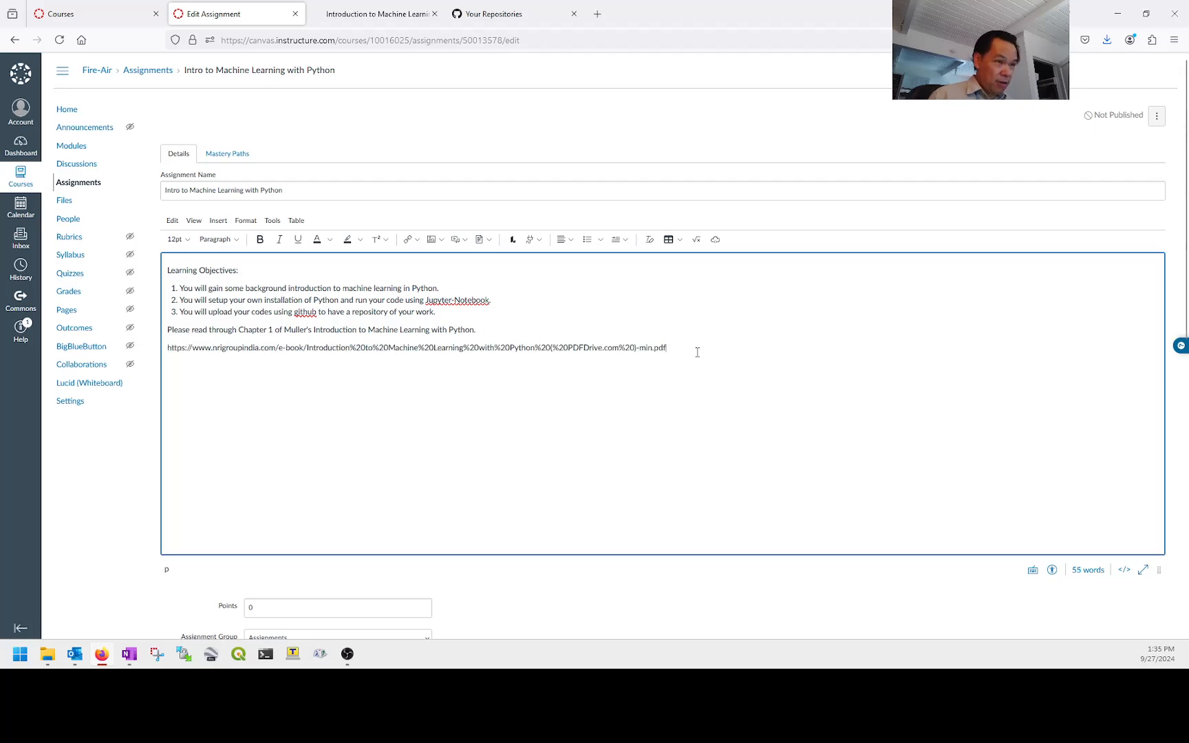
key("Return")
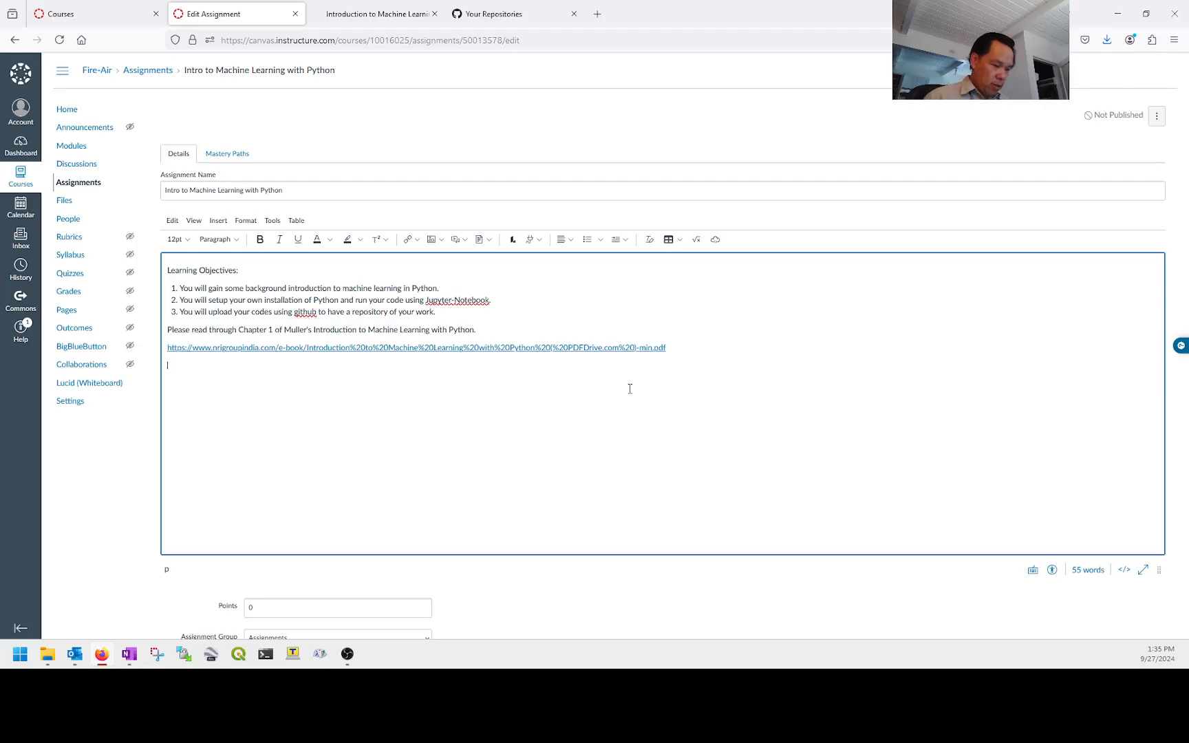
Below the book link, write the instruction "Follow the exercises in Chapter 1 using Jupyter-Notebook."
type("Fol")
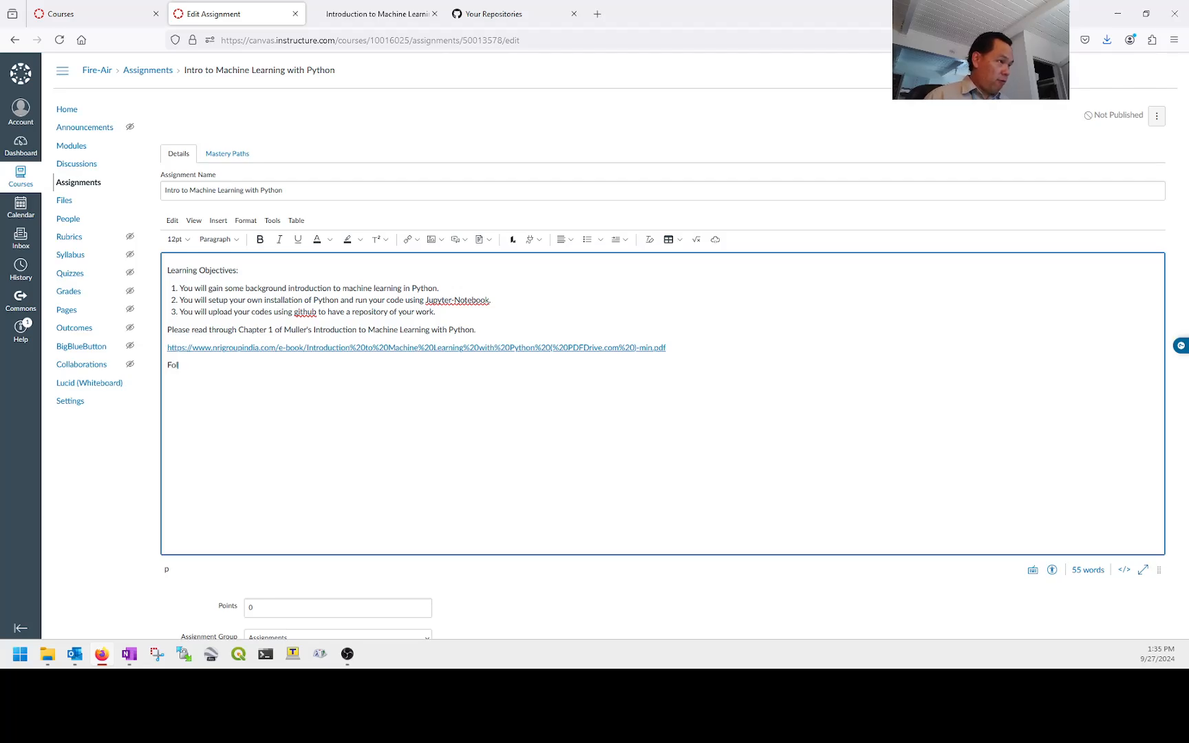
type("low the exer")
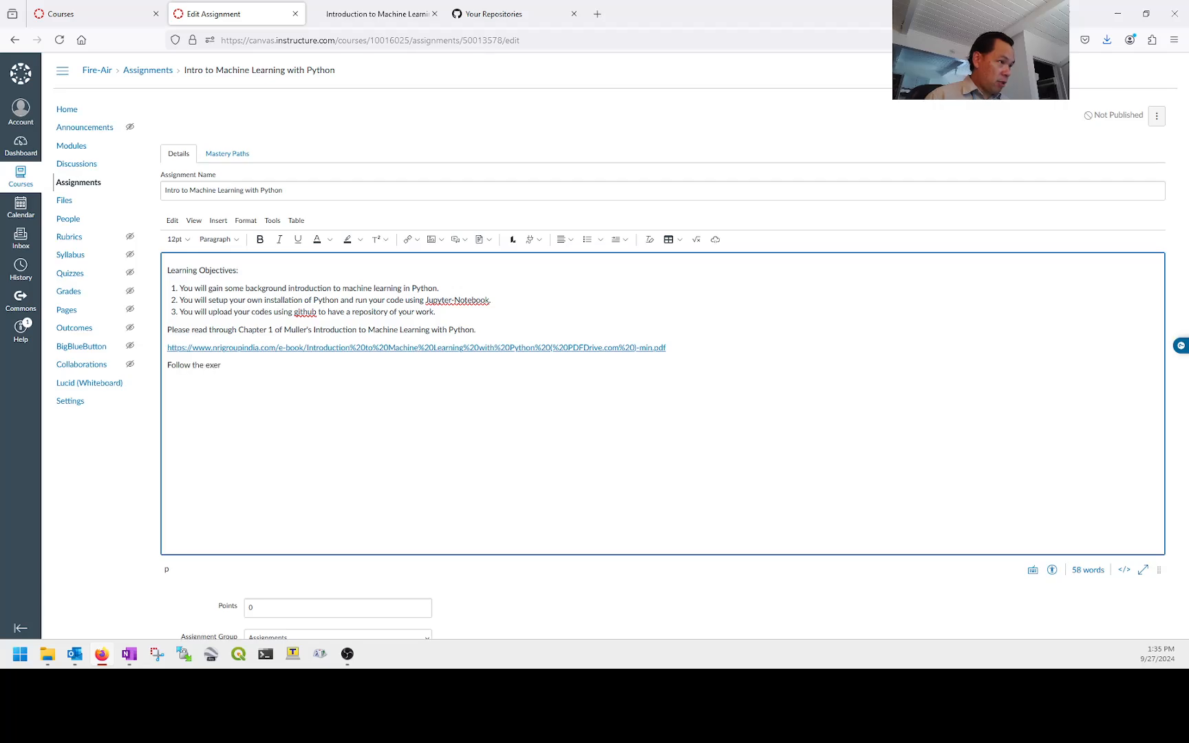
type("cises in")
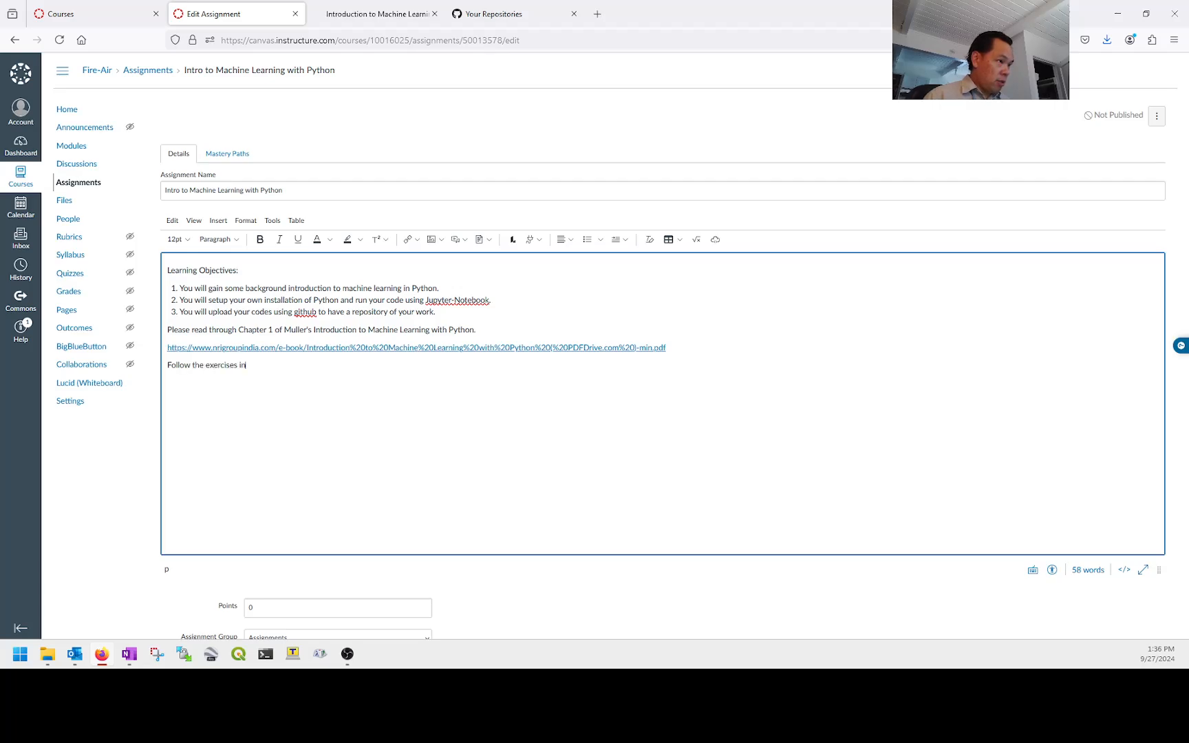
type(" the textboo")
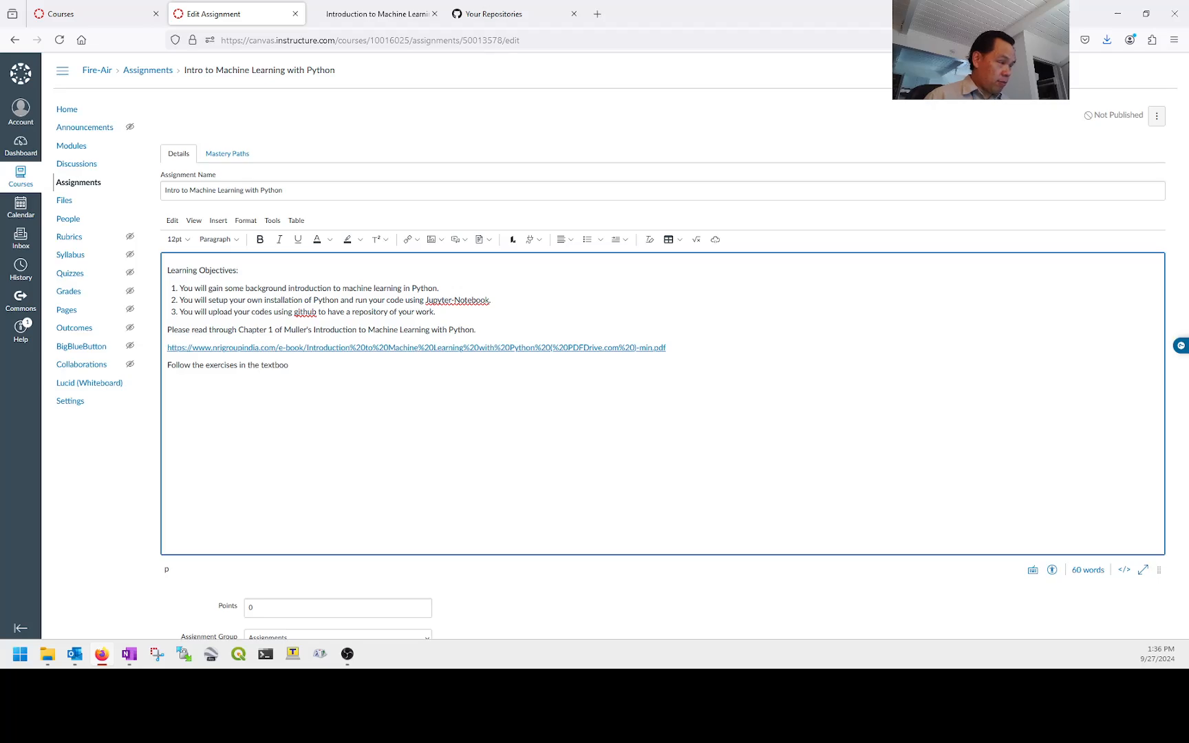
key("BackSpace")
key("BackSpace")
key("BackSpace")
key("BackSpace")
key("BackSpace")
key("BackSpace")
key("BackSpace")
key("BackSpace")
key("BackSpace")
key("BackSpace")
key("BackSpace")
type("Chapter 1 using J")
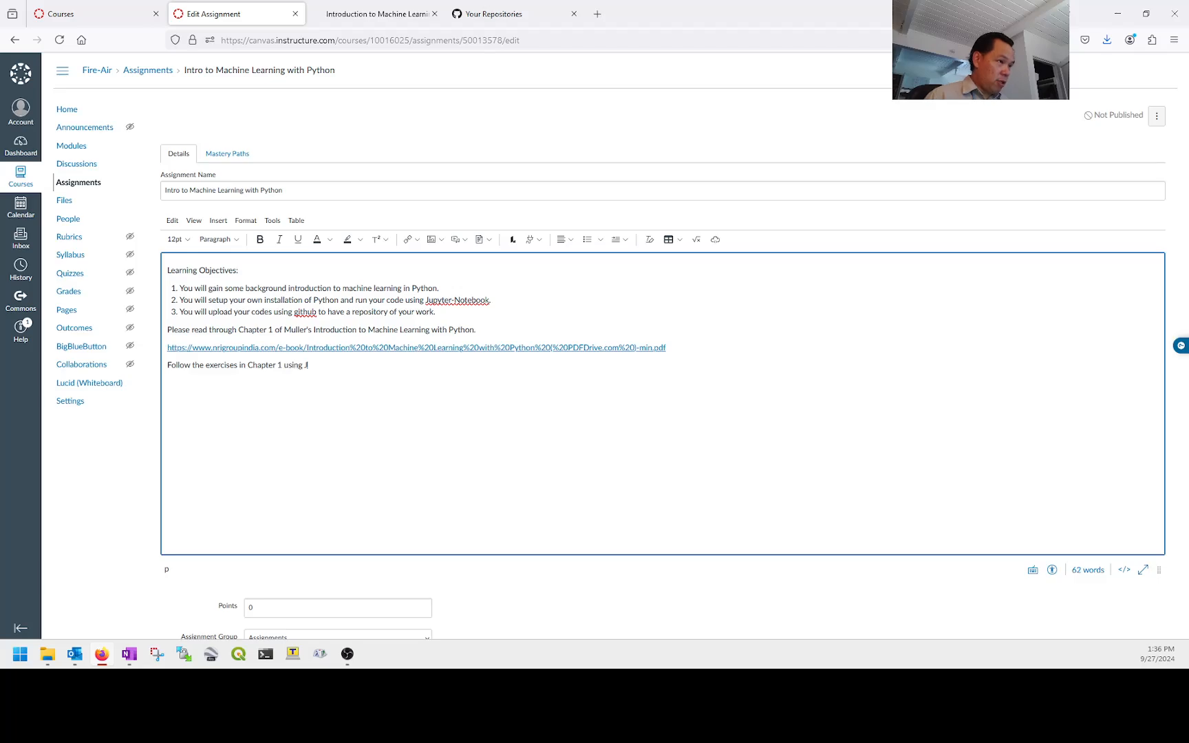
type("upyter-Noteboo to")
key("BackSpace")
key("BackSpace")
key("BackSpace")
key("BackSpace")
type("k.")
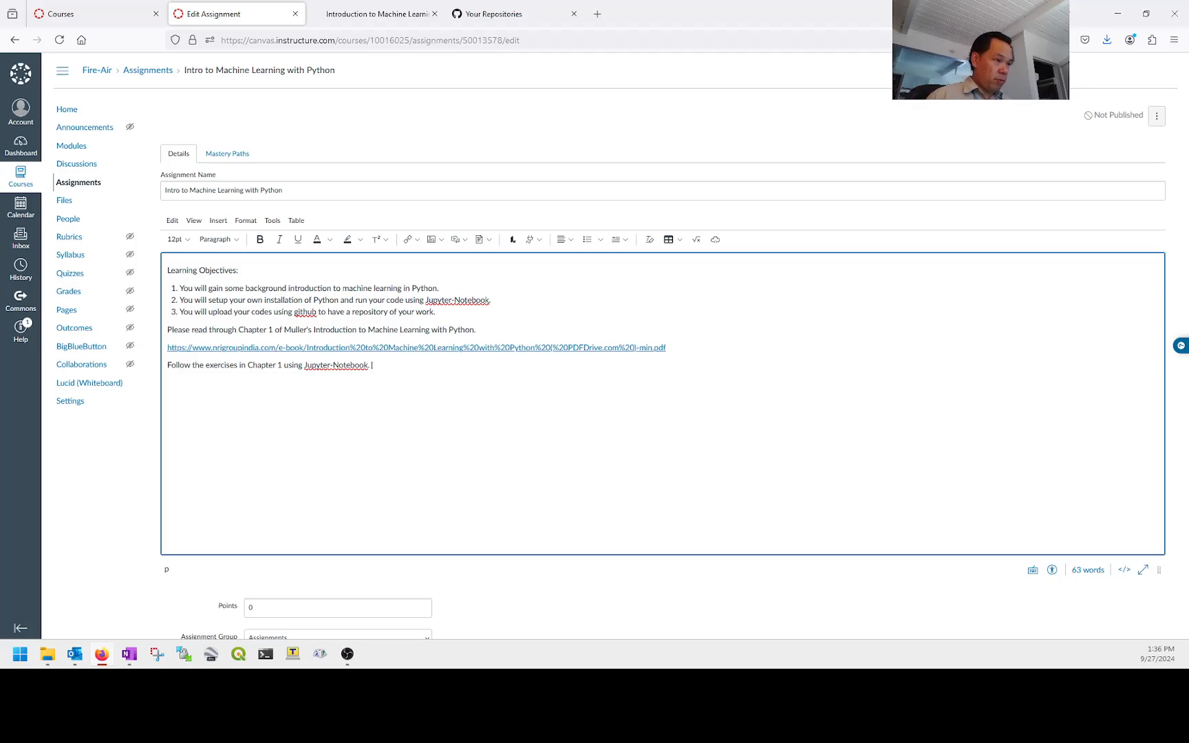
key("BackSpace")
key("BackSpace")
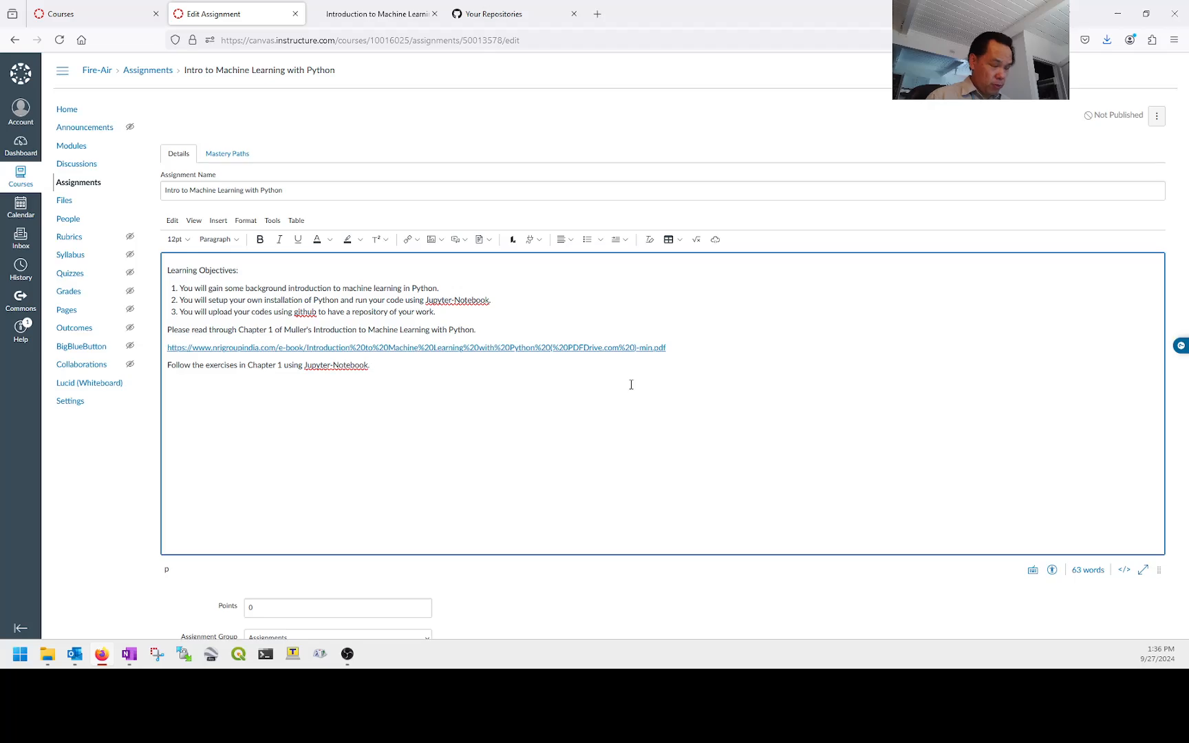
After the Chapter 1 exercise instruction, add "For those who have not run Jupyter-Notebook before here's the link to"
type("In")
key("BackSpace")
key("BackSpace")
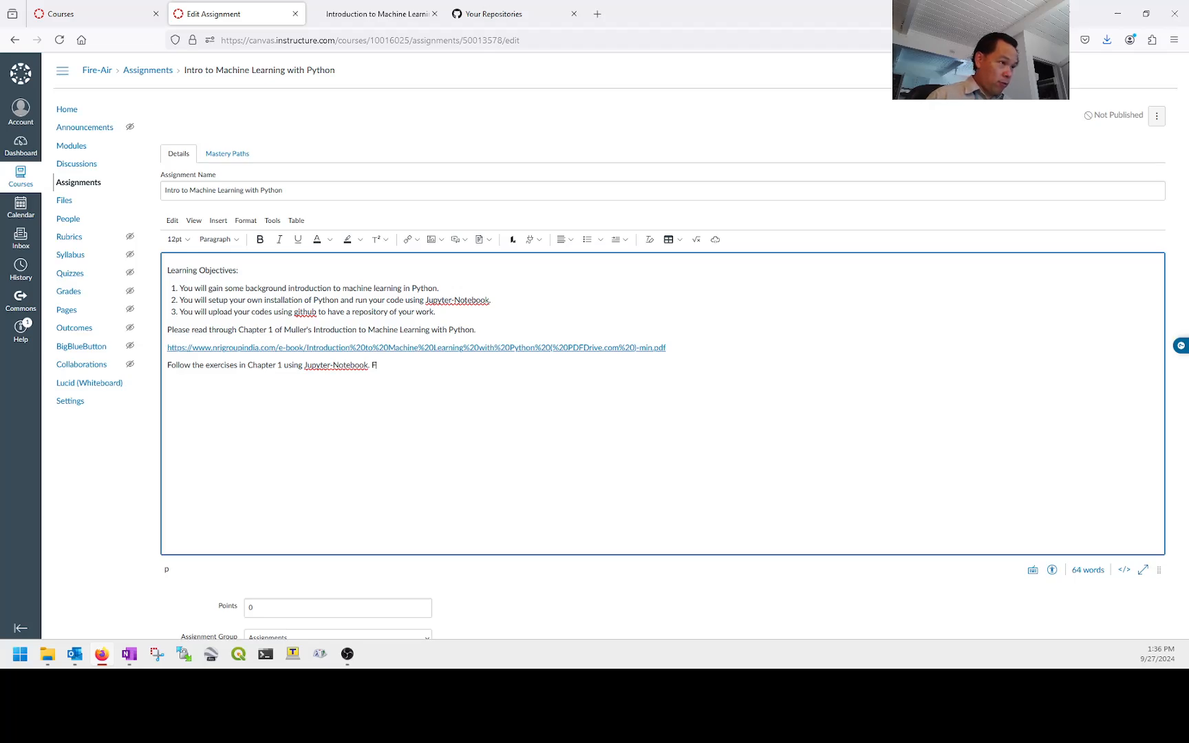
type("For those who have not run ")
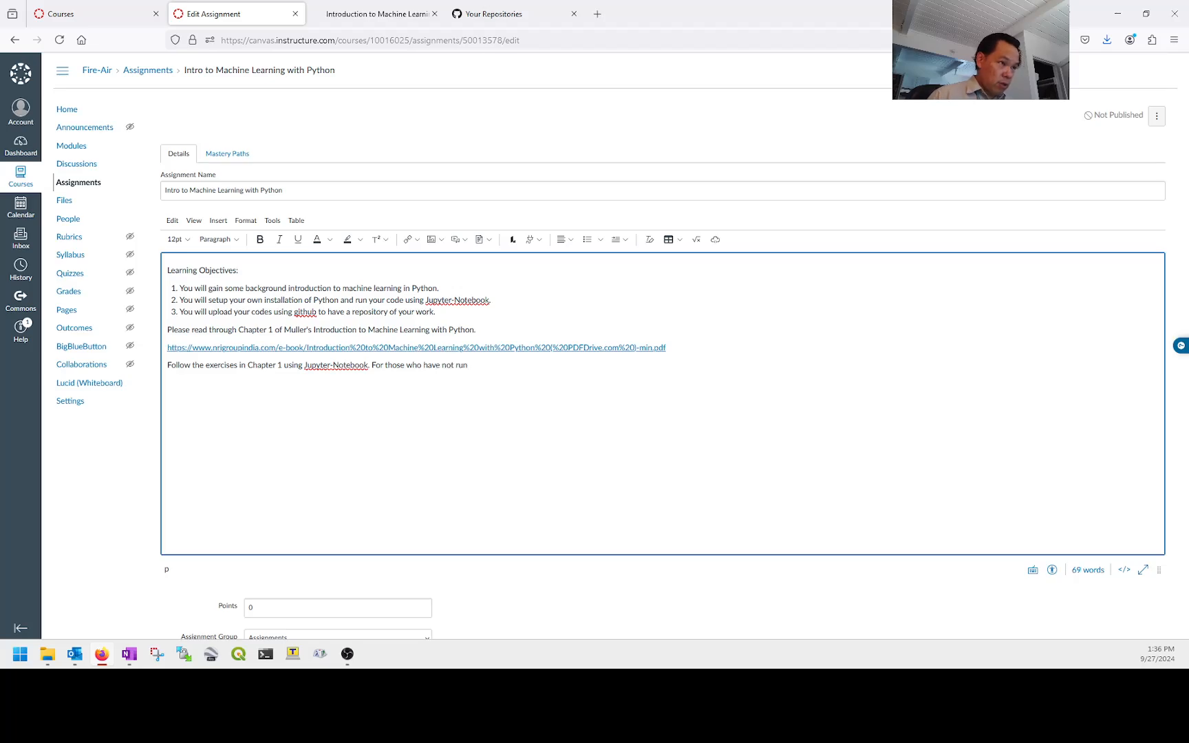
type("Jupyter-Notebook")
type(" Befo")
key("BackSpace")
key("BackSpace")
key("BackSpace")
key("BackSpace")
type("book b")
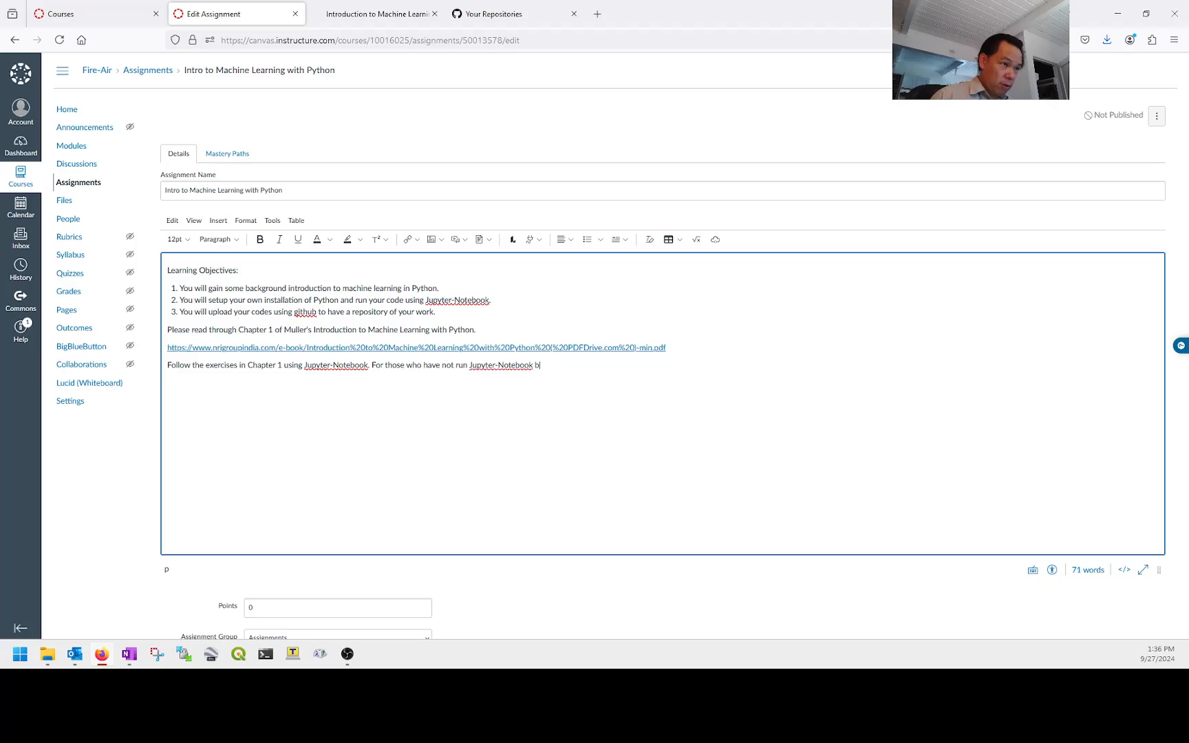
type("efore here")
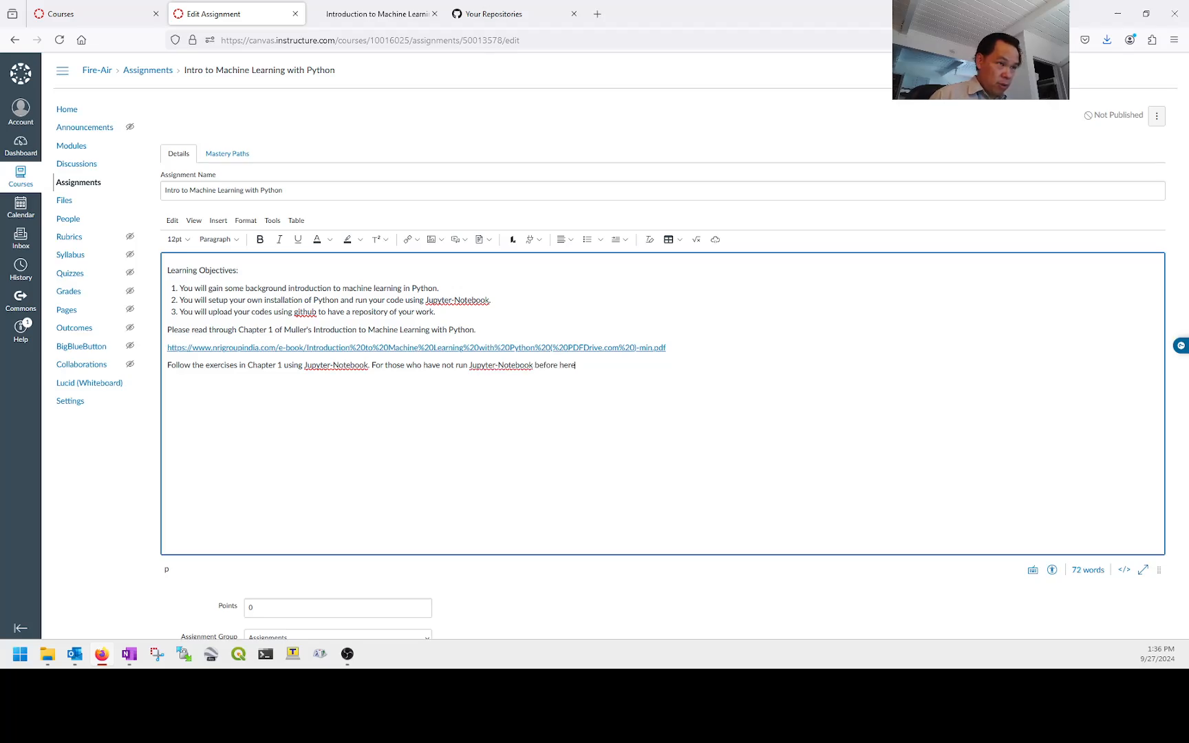
type(".'s the link to")
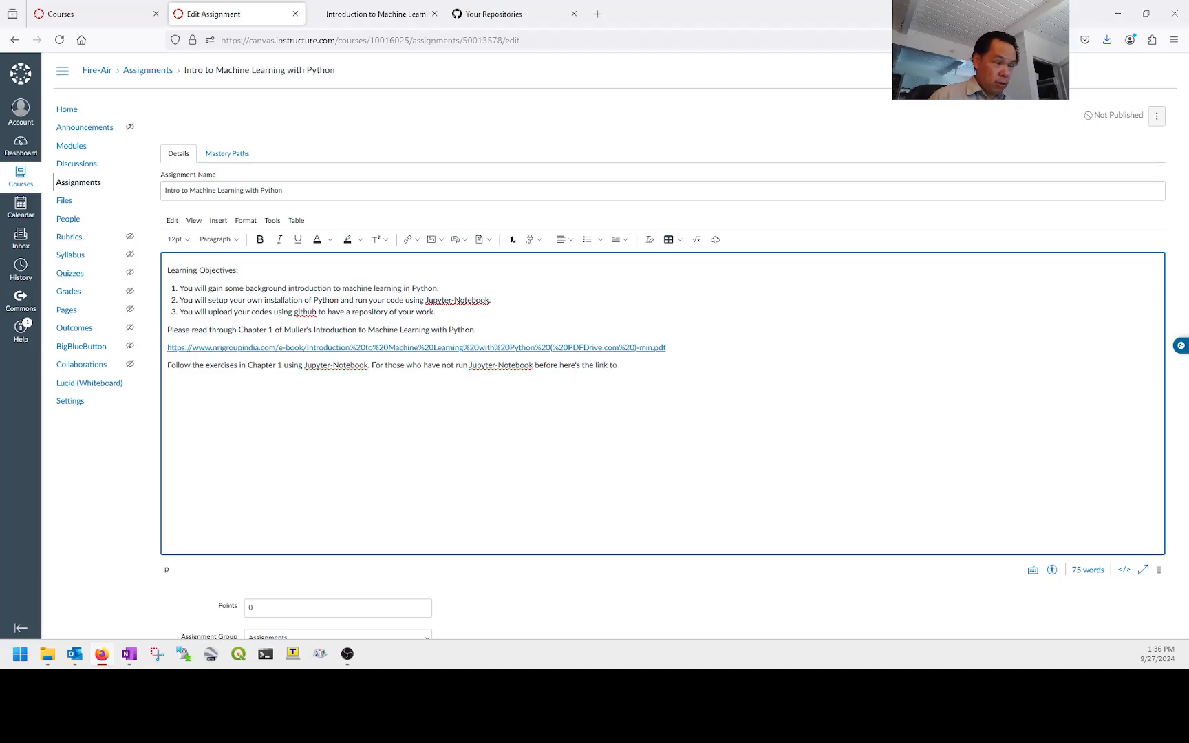
type(" install ")
type("Jupyter-")
key("BackSpace")
key("BackSpace")
key("BackSpace")
key("BackSpace")
key("BackSpace")
key("BackSpace")
key("BackSpace")
key("BackSpace")
key("BackSpace")
key("BackSpace")
key("BackSpace")
key("BackSpace")
key("BackSpace")
key("BackSpace")
key("BackSpace")
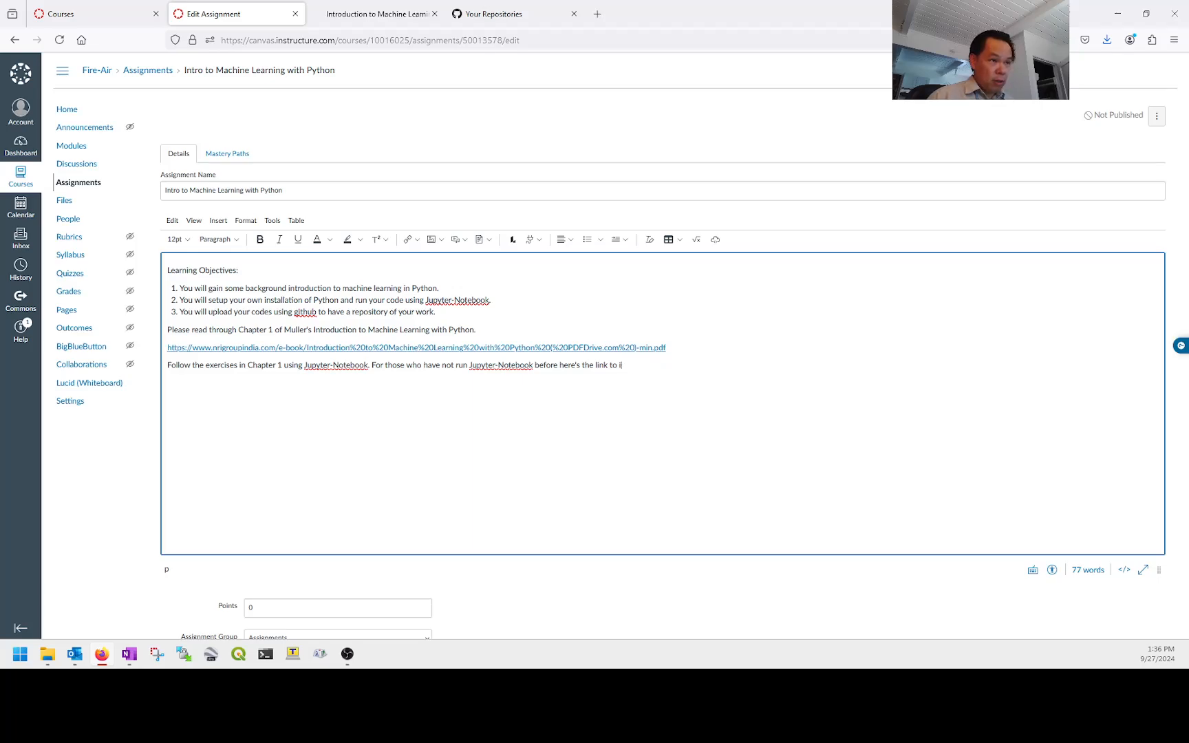
Complete the Jupyter-Notebook sentence with "a video where I show you how to use it."
type("a video where I sh")
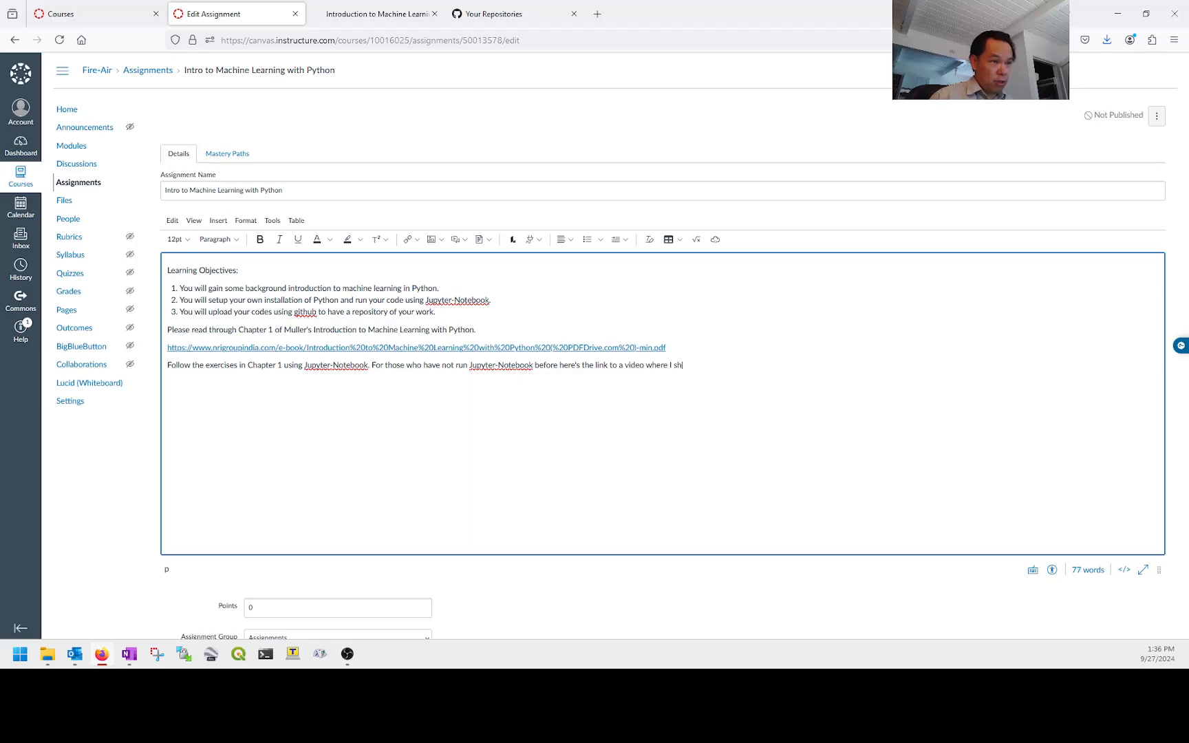
type("ow you how to use it.")
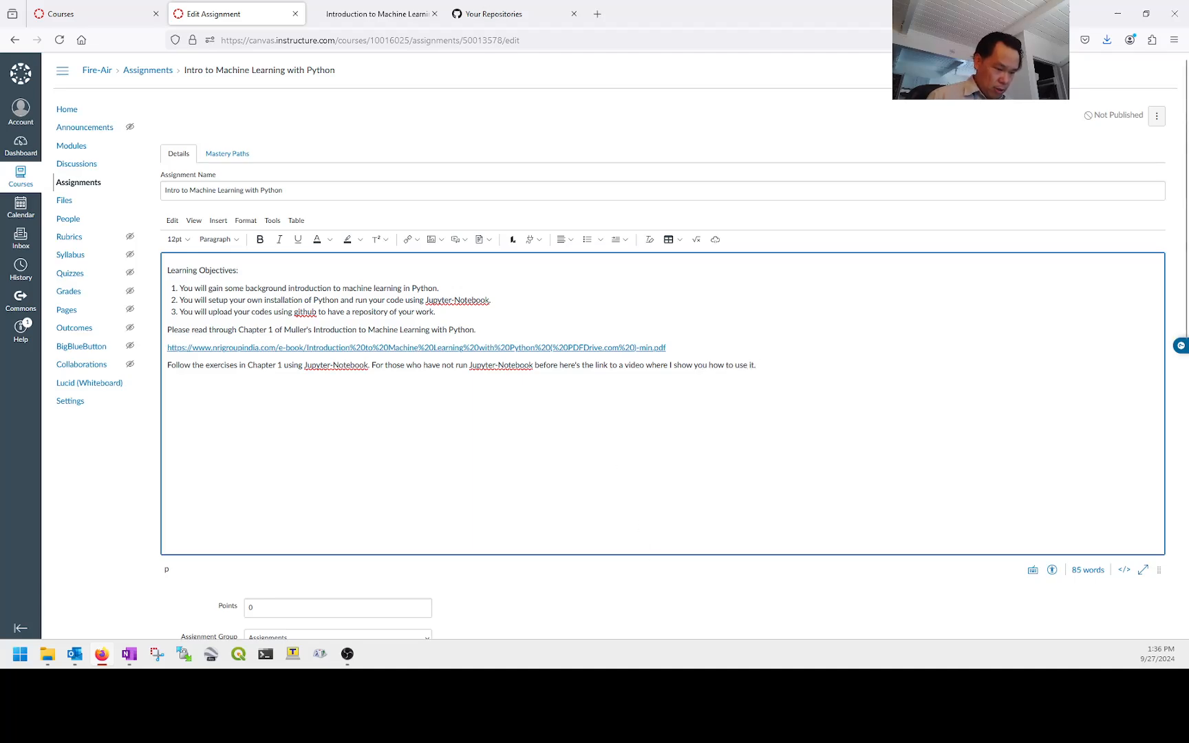
Get the link of the PHYS4102 Sp22 Lecture1 YouTube video and add it in plain formatting on its own line below the Jupyter-Notebook sentence
key("alt+Tab")
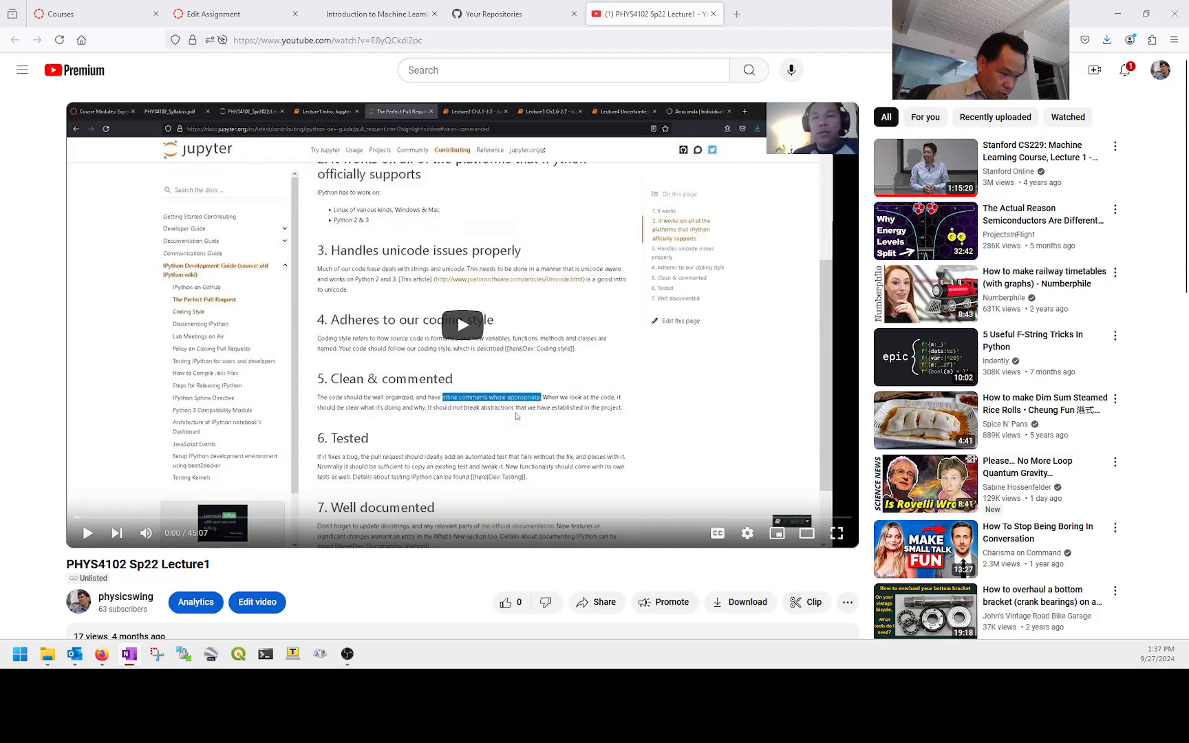
left_click(220, 14)
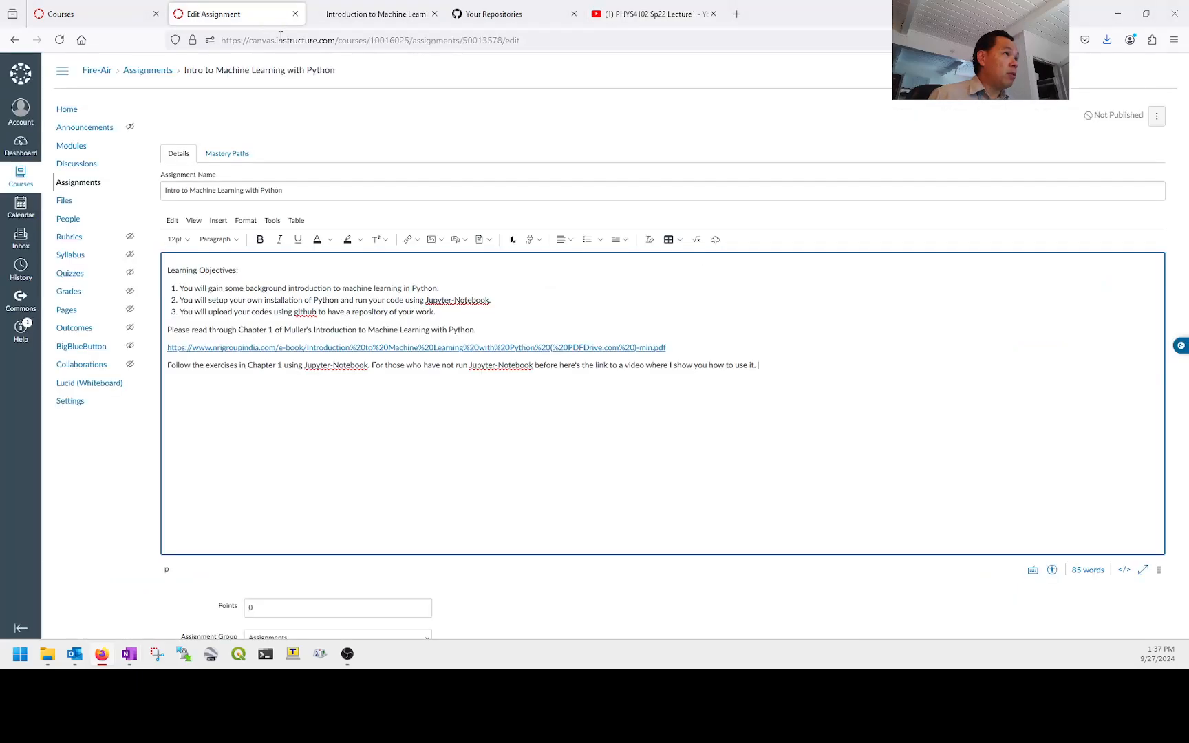
left_click(793, 365)
key("Return")
type("https://youtu.be/E8yQCkdi2pc?si=-uILUPZ_lXkK2yp-")
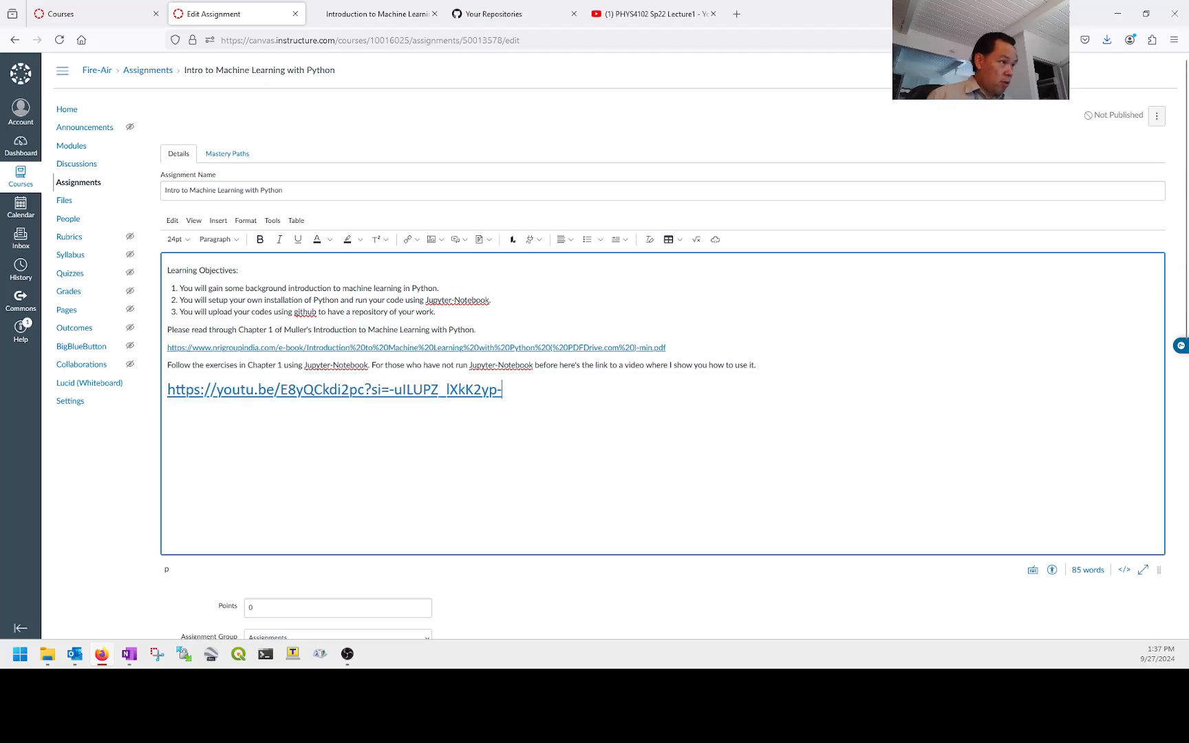
key("ctrl+z")
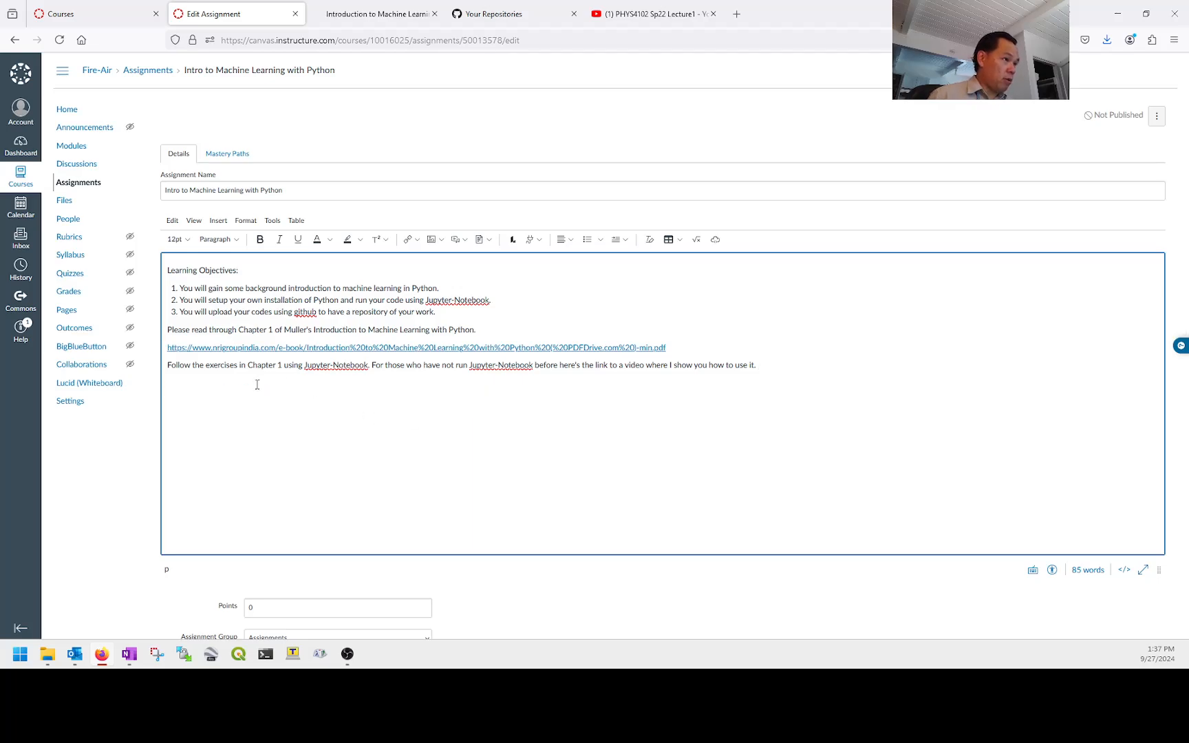
right_click(255, 389)
left_click(321, 496)
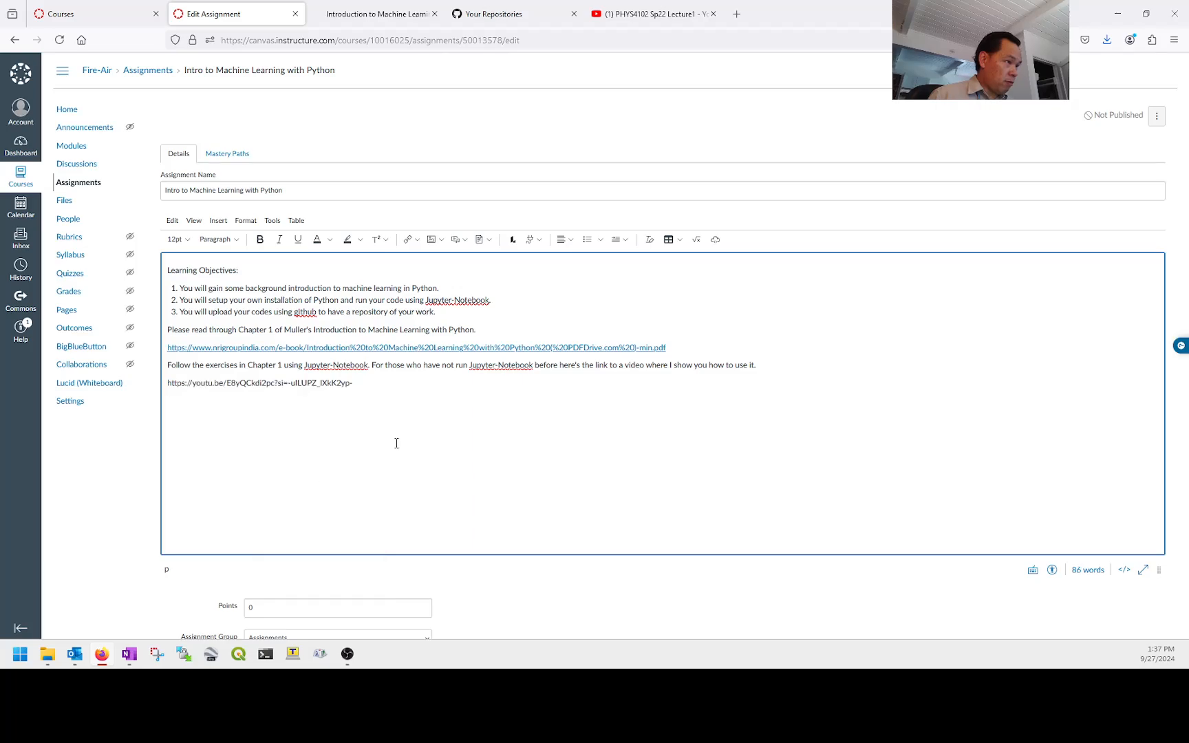
key("Return")
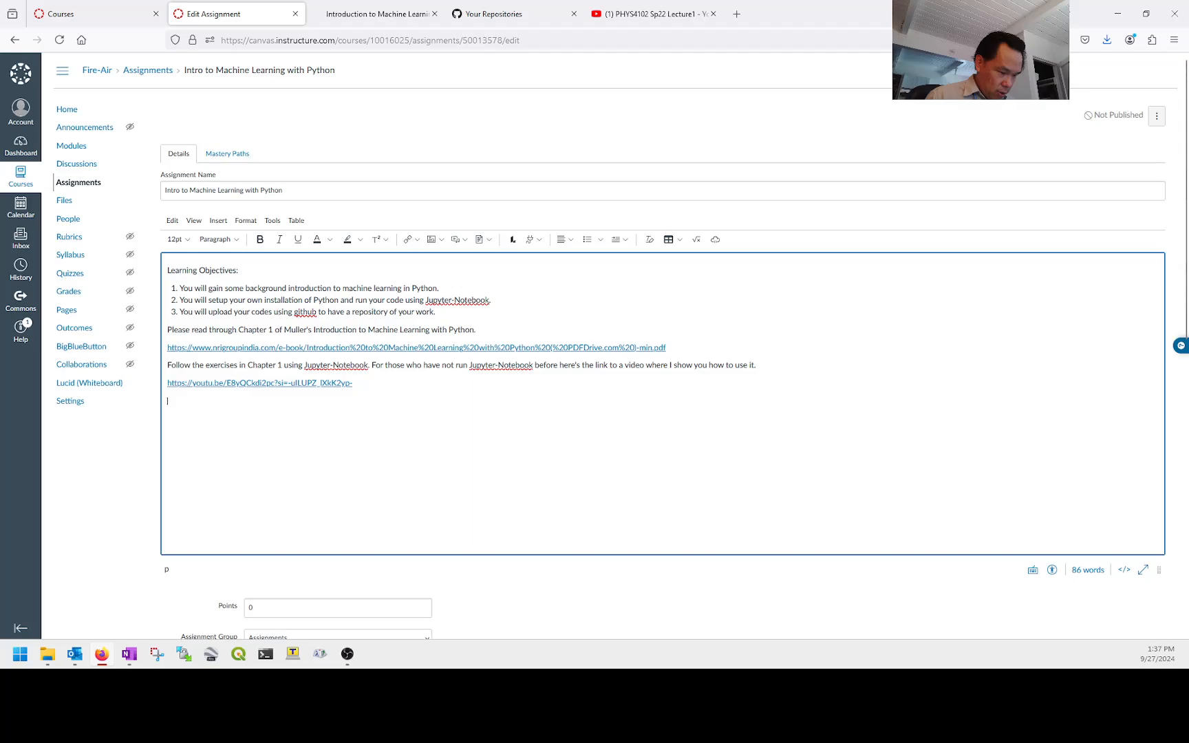
Below the video link, write "Once you're done with the chapter's exercises, upload it to github.com and paste the link to this assignment's ipynb"
type("Once ")
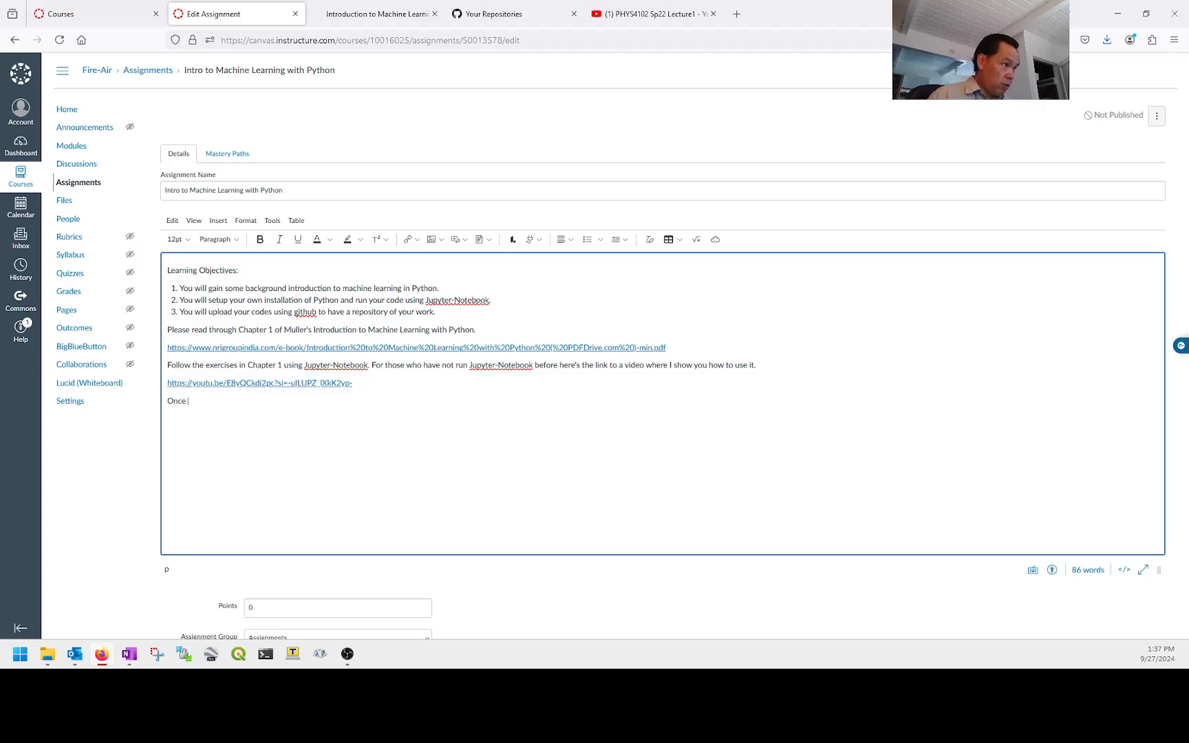
type("you're done with the ch")
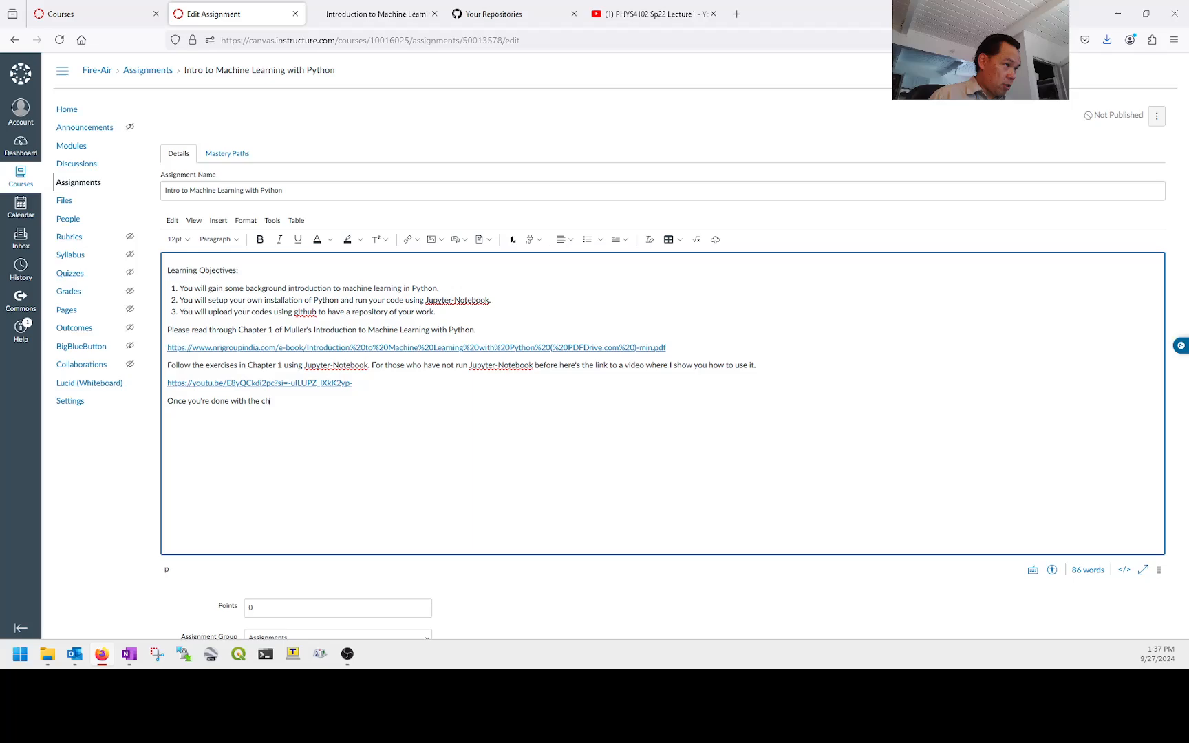
type("apter's exer")
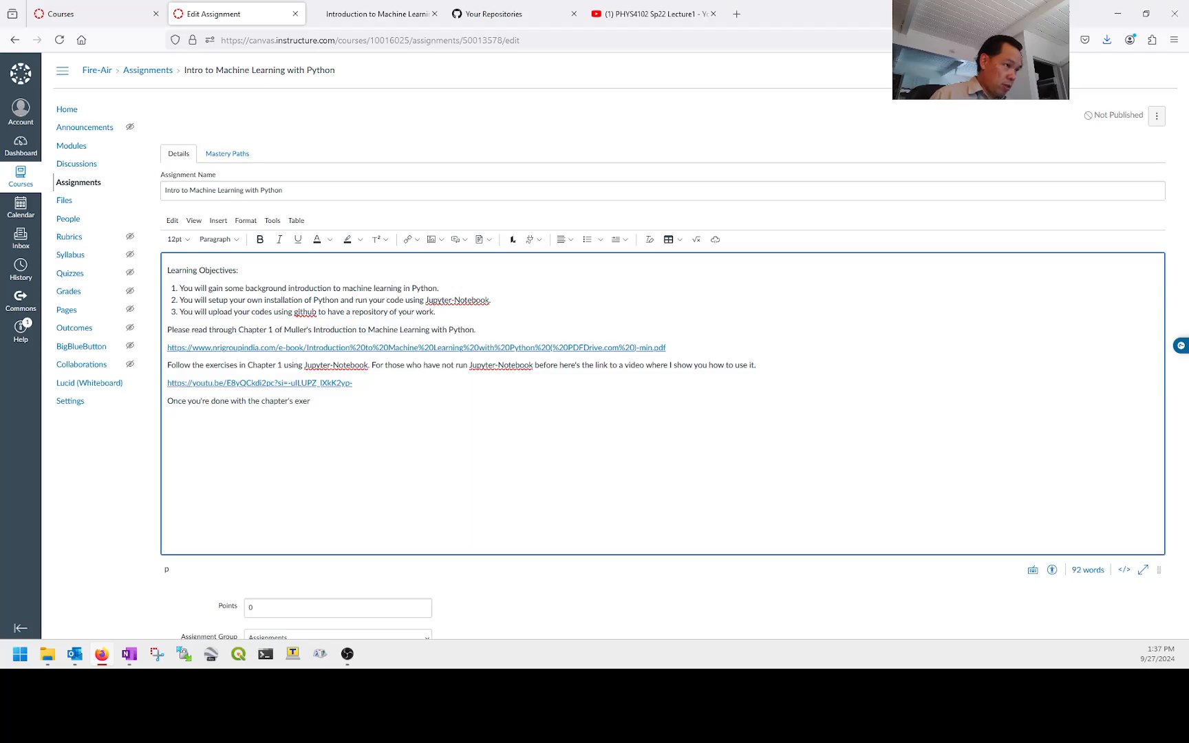
type("cises")
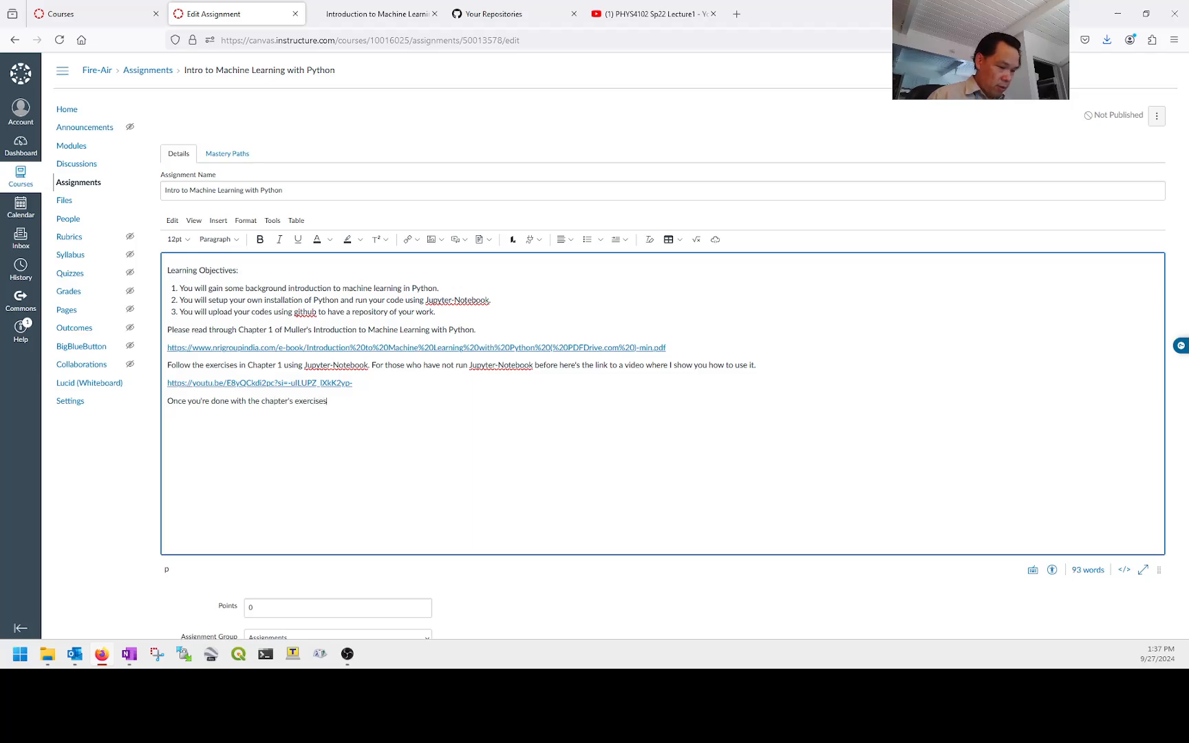
type(", upload i")
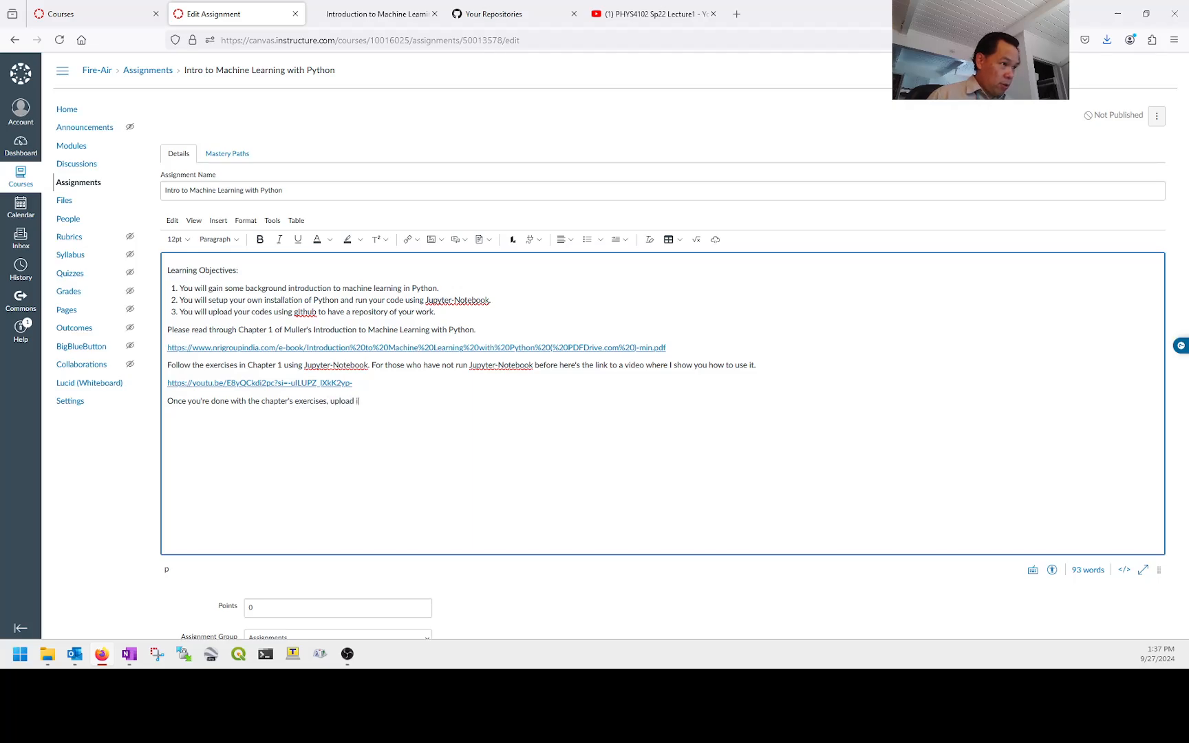
type("t to github.com")
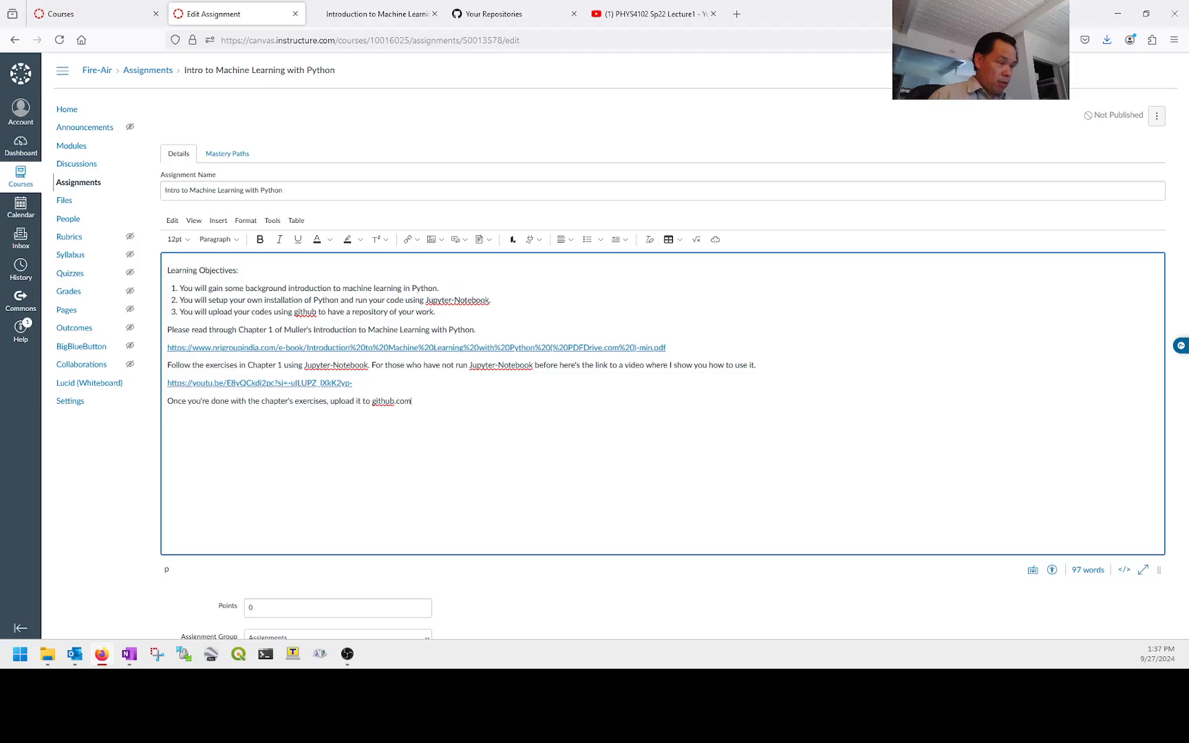
type("and paste ")
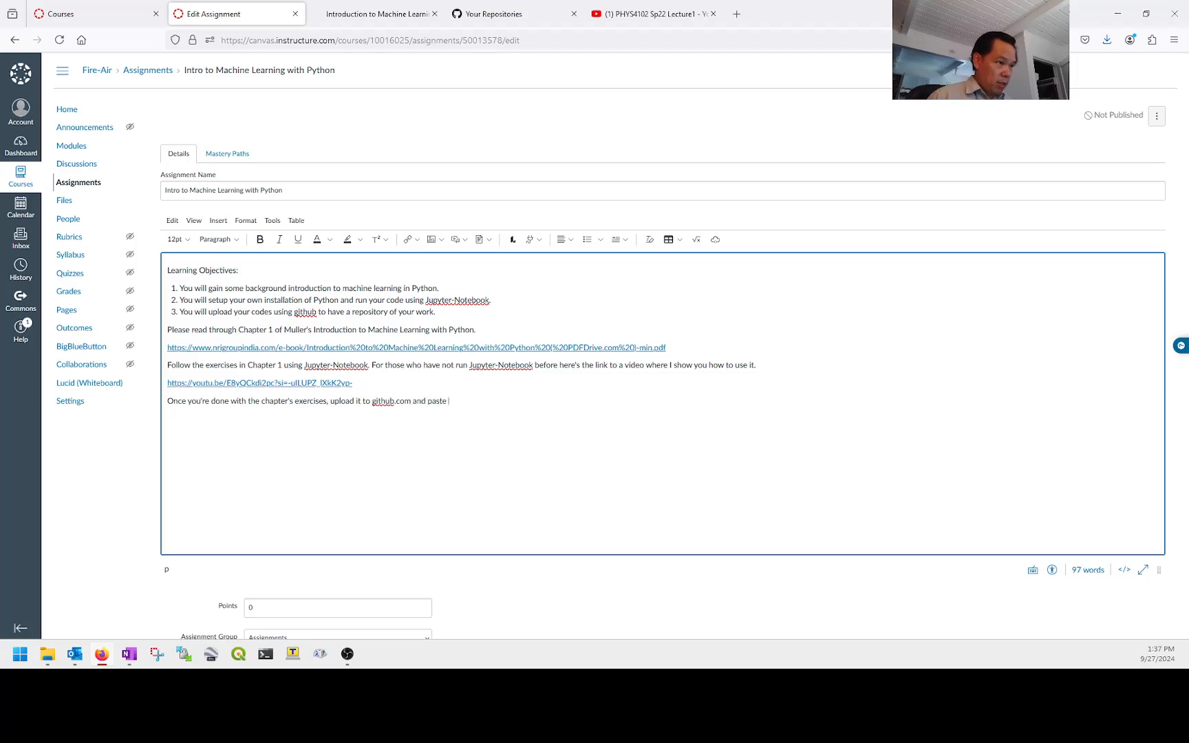
type("the link to ")
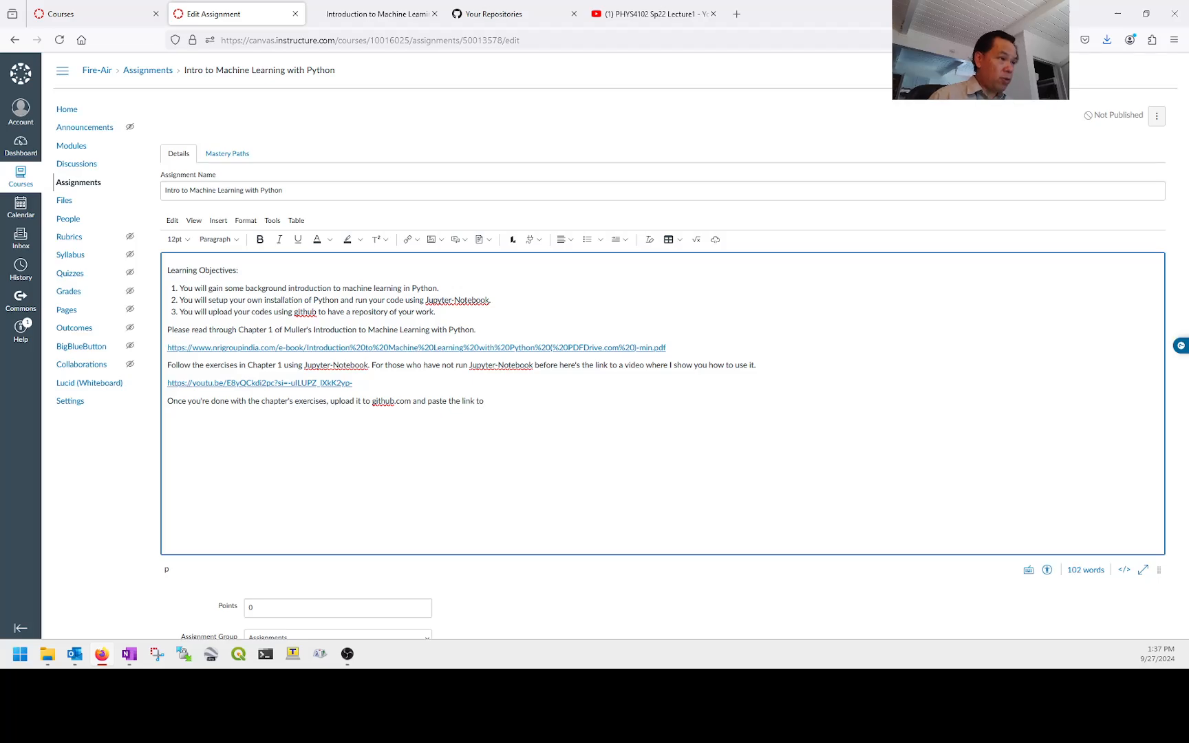
type("this as")
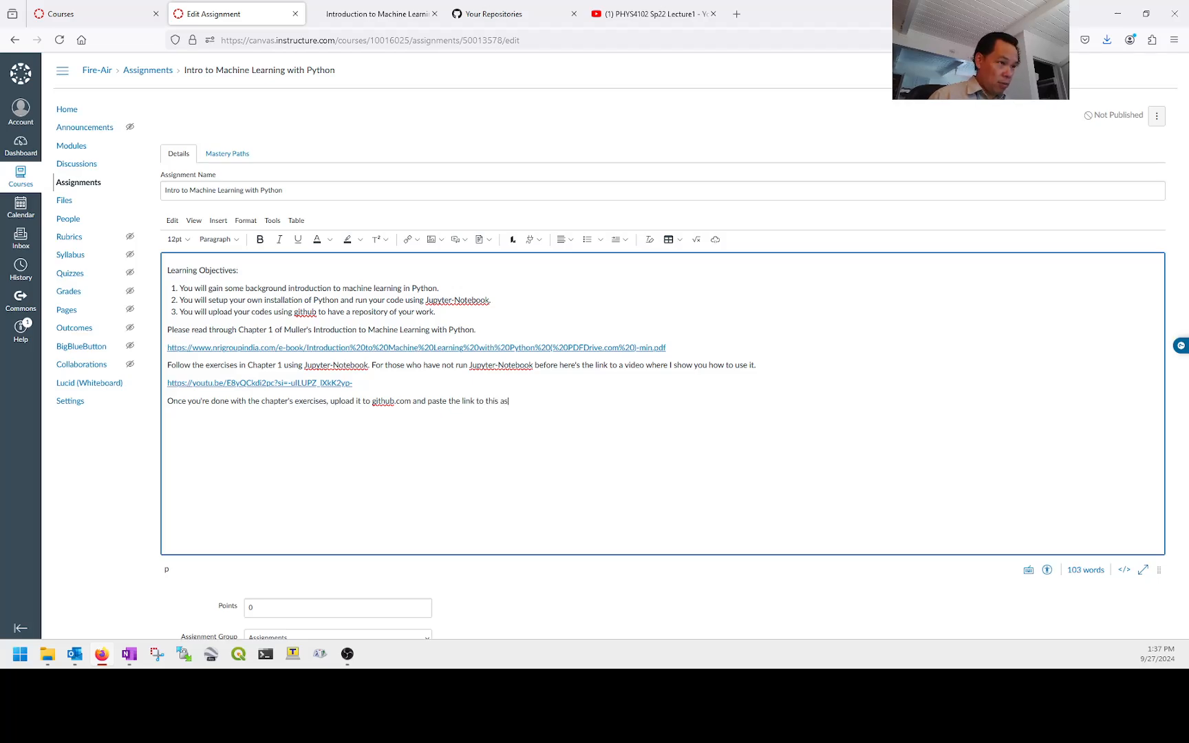
type("signment's ipynb")
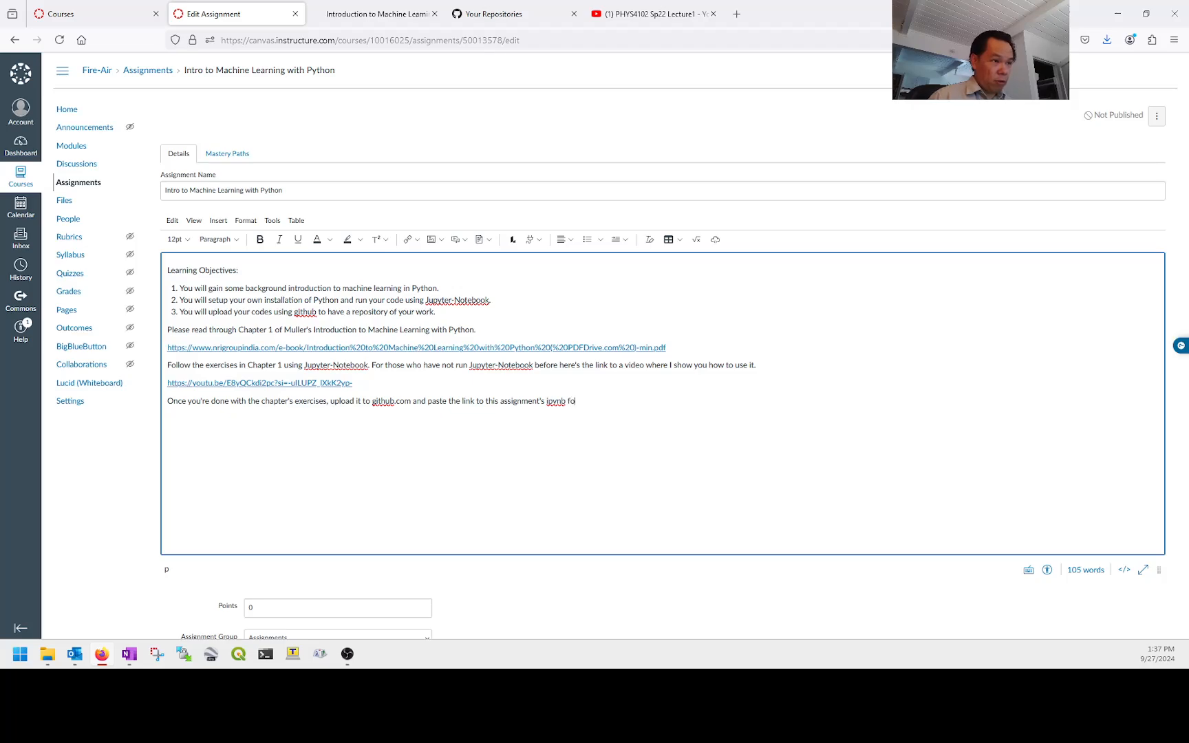
Complete the sentence with "for credit." and add "Make sure any files needed to display the notebook properly is also uploaded to github.com."
type(" for credit. Make sure any")
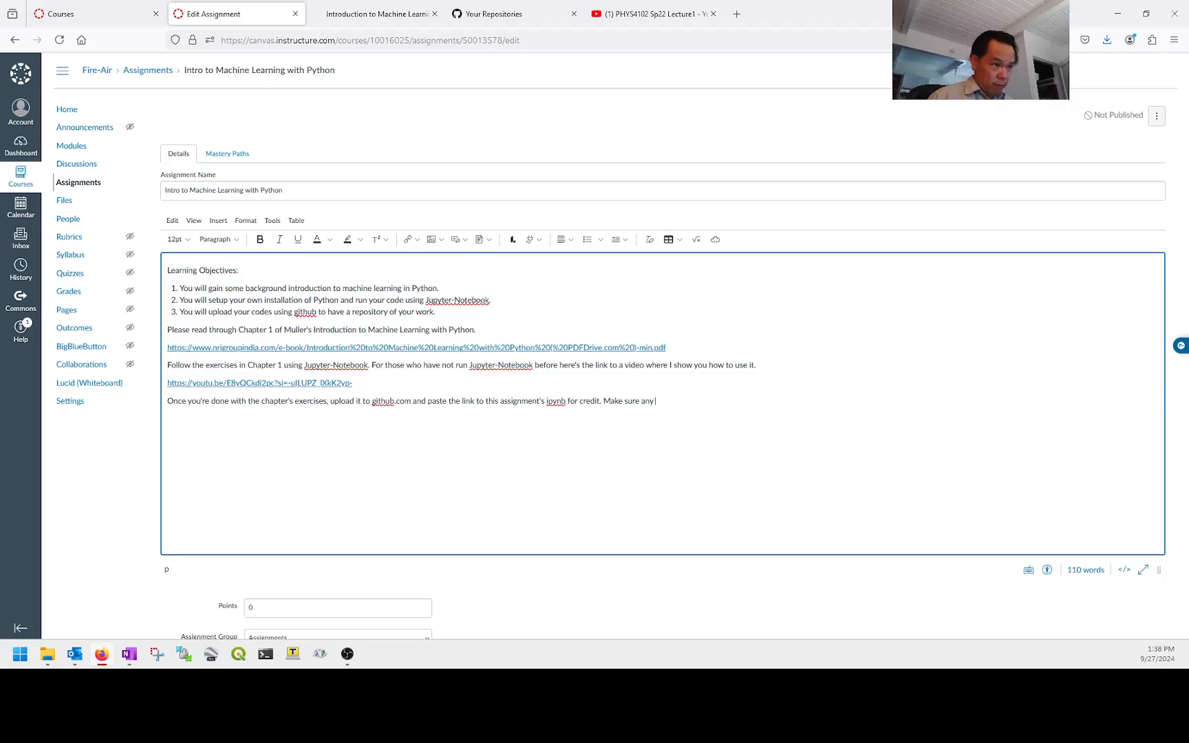
type("files neede")
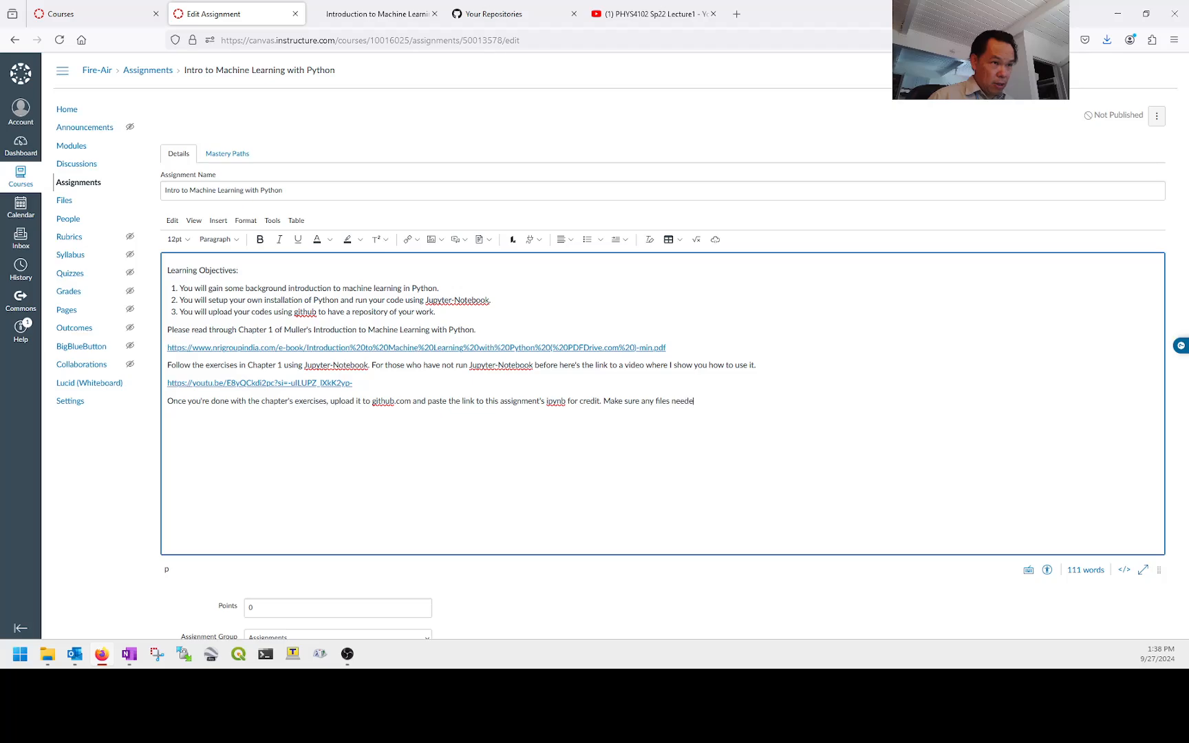
type("d to display")
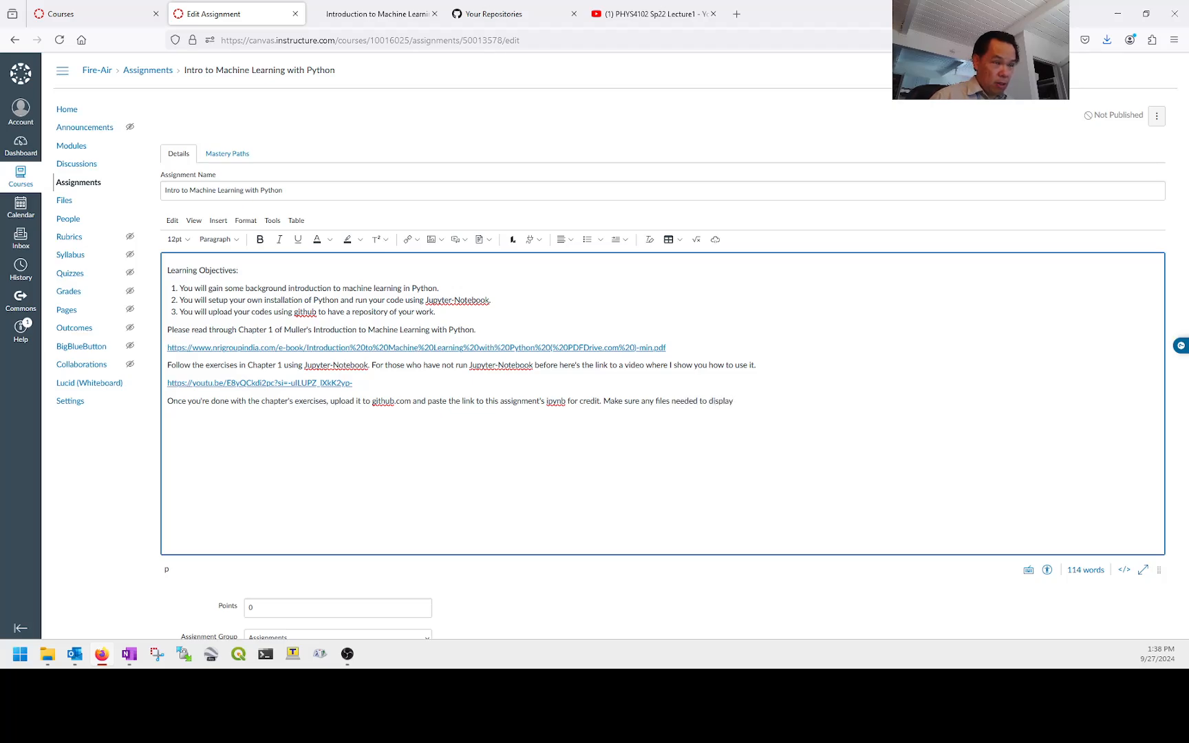
type(" the notebook")
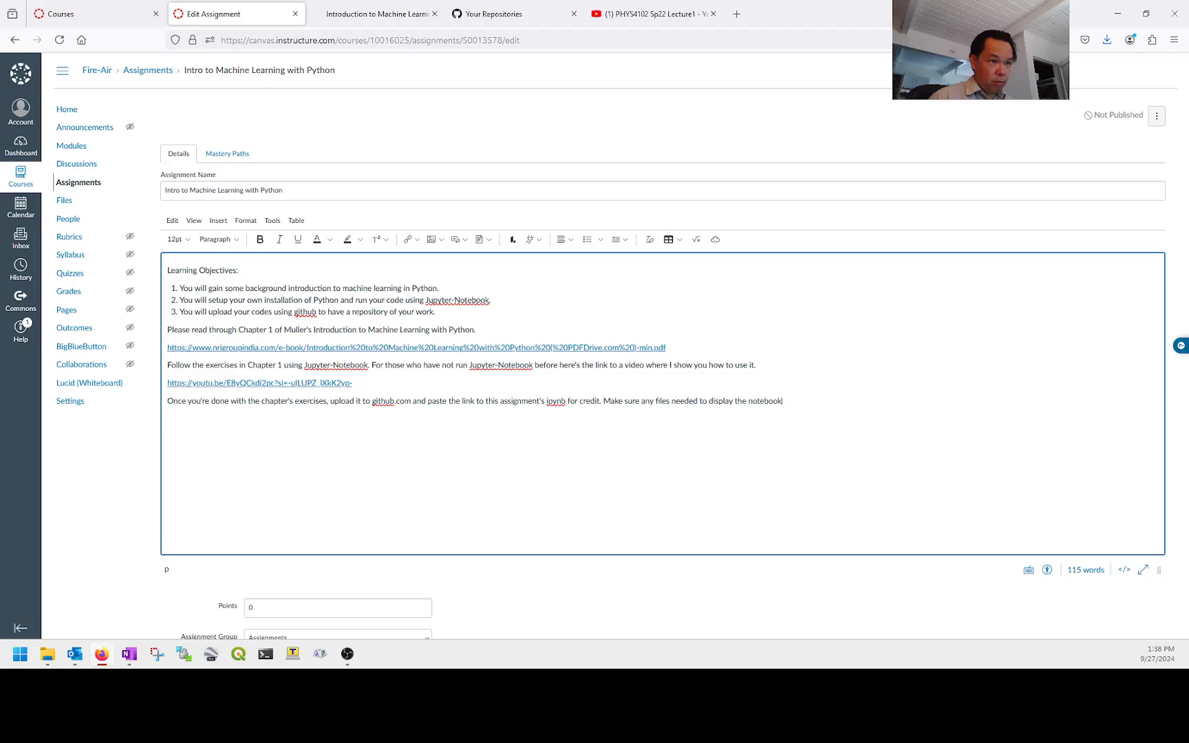
type(" propertly is")
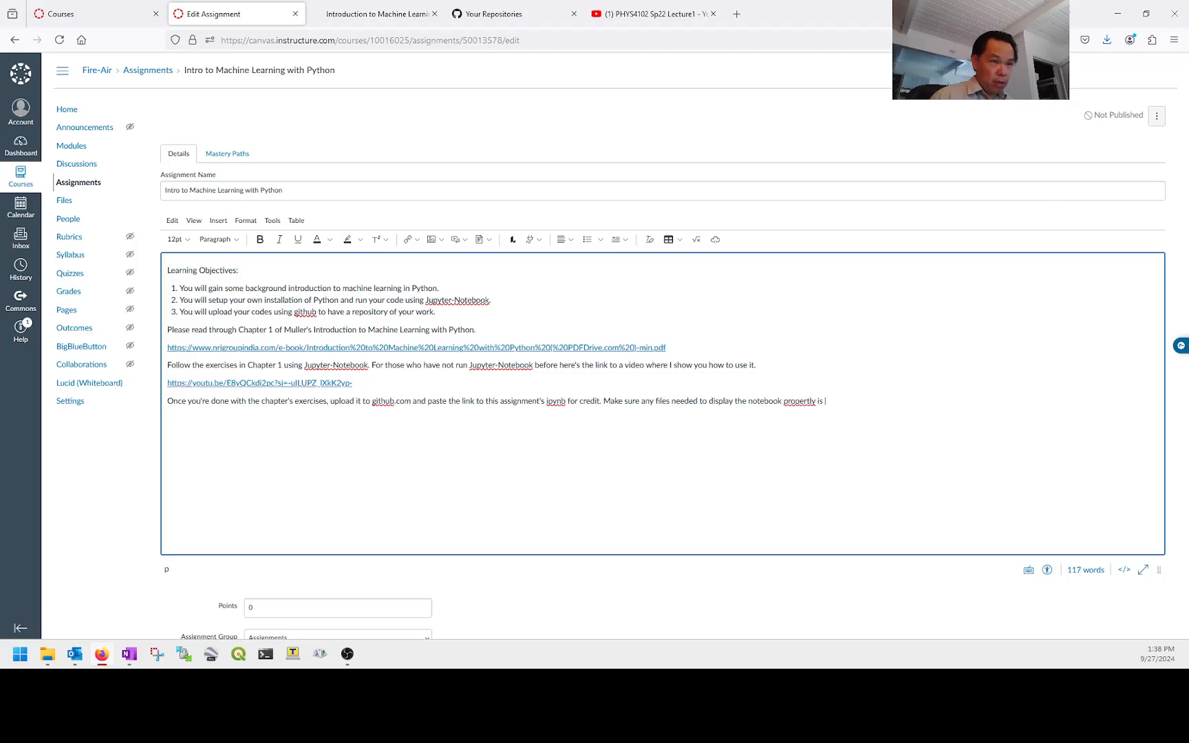
key("BackSpace")
key("BackSpace")
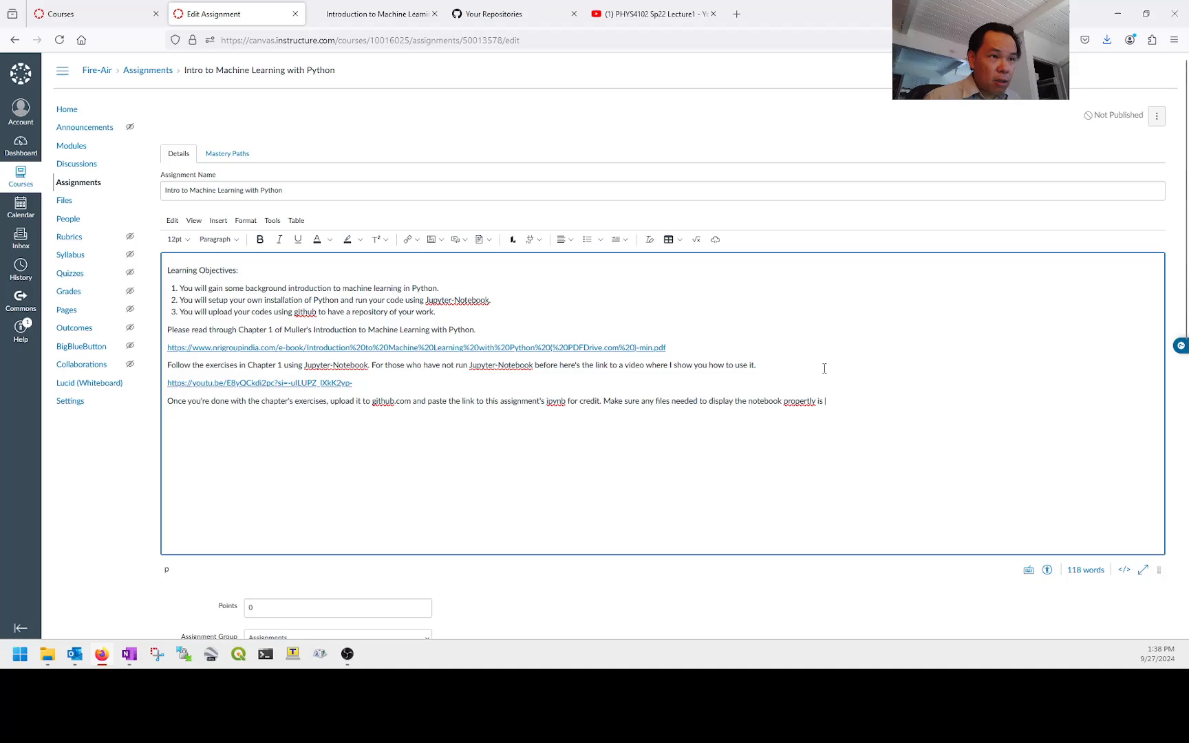
right_click(799, 401)
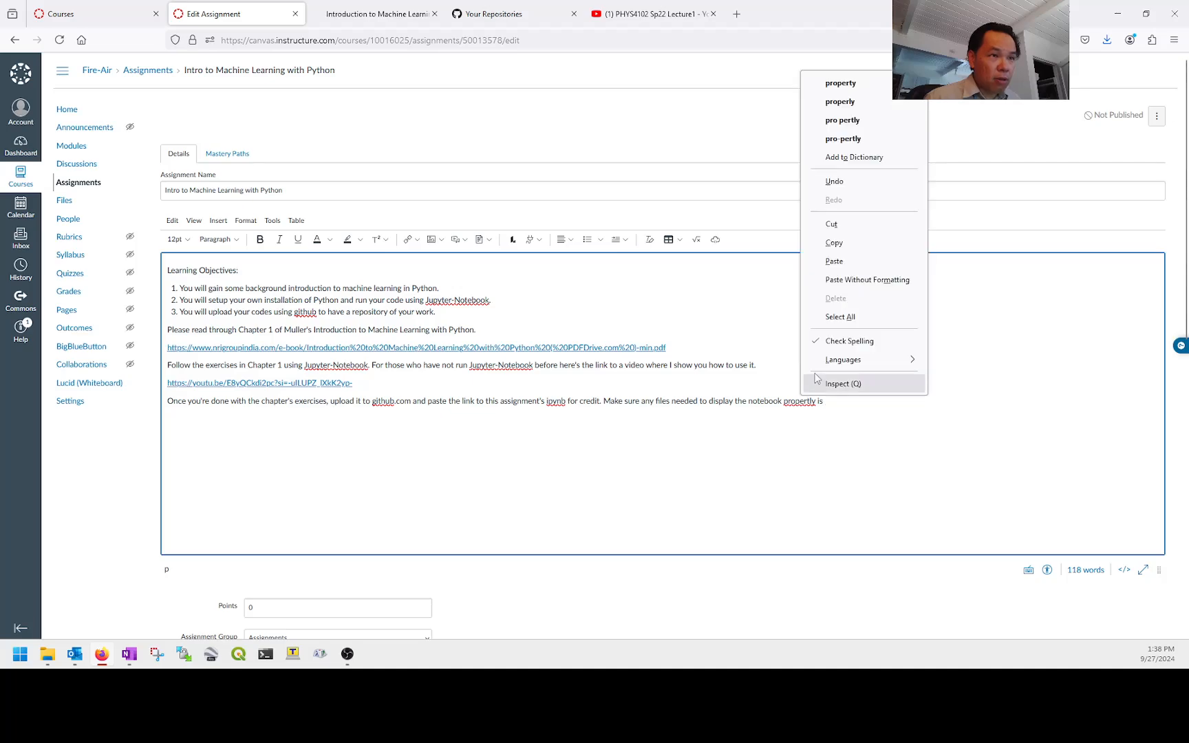
left_click(840, 101)
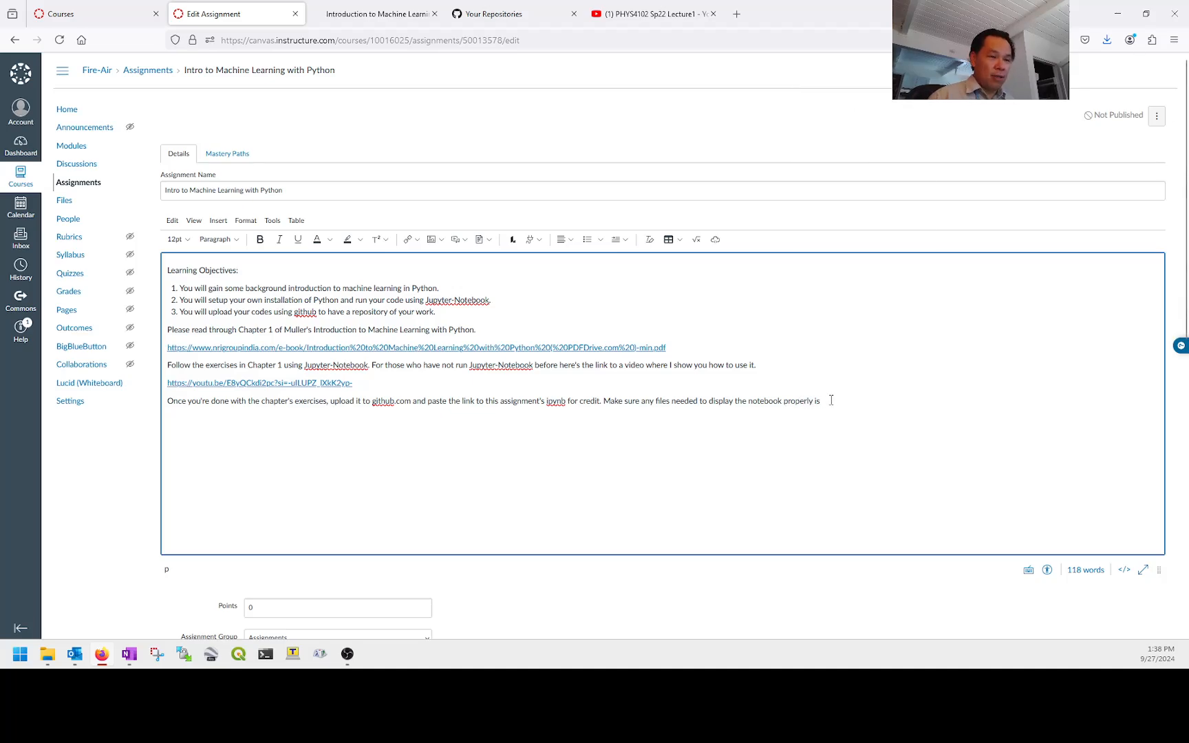
type("also up")
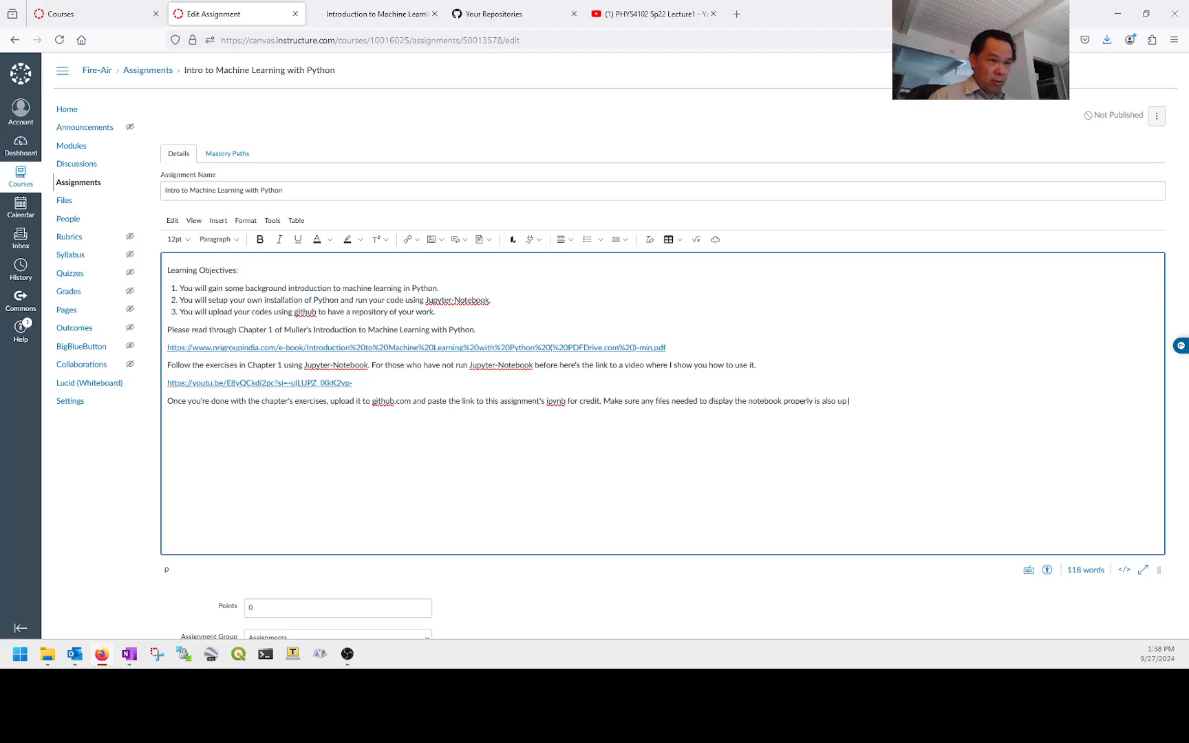
type("loaded to github.com.")
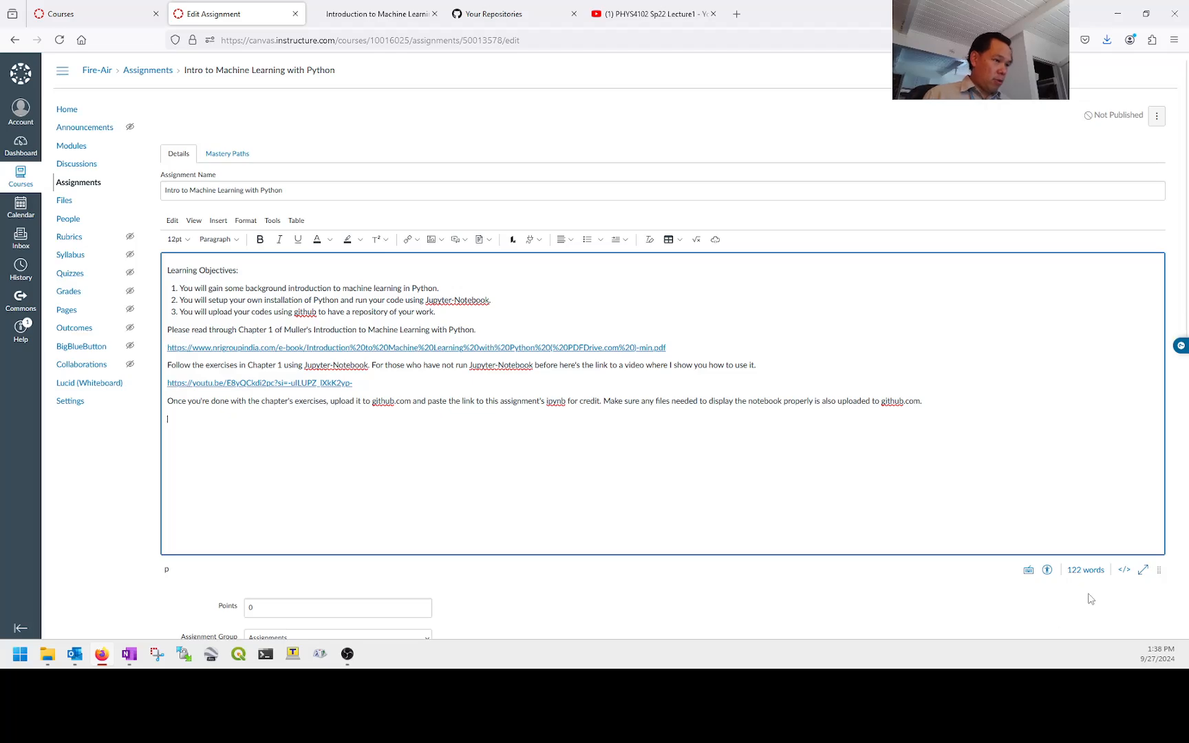
Set the assignment's points to 10
scroll(634, 555, "down", 2)
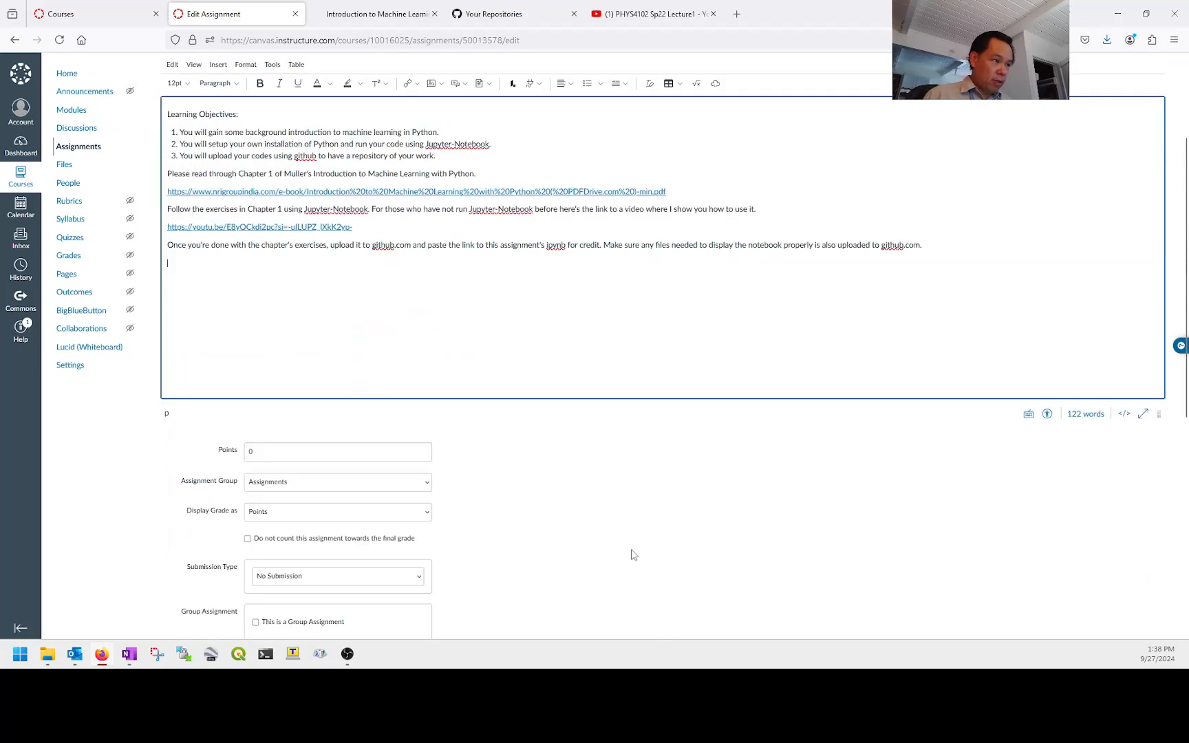
left_click(276, 454)
type("10")
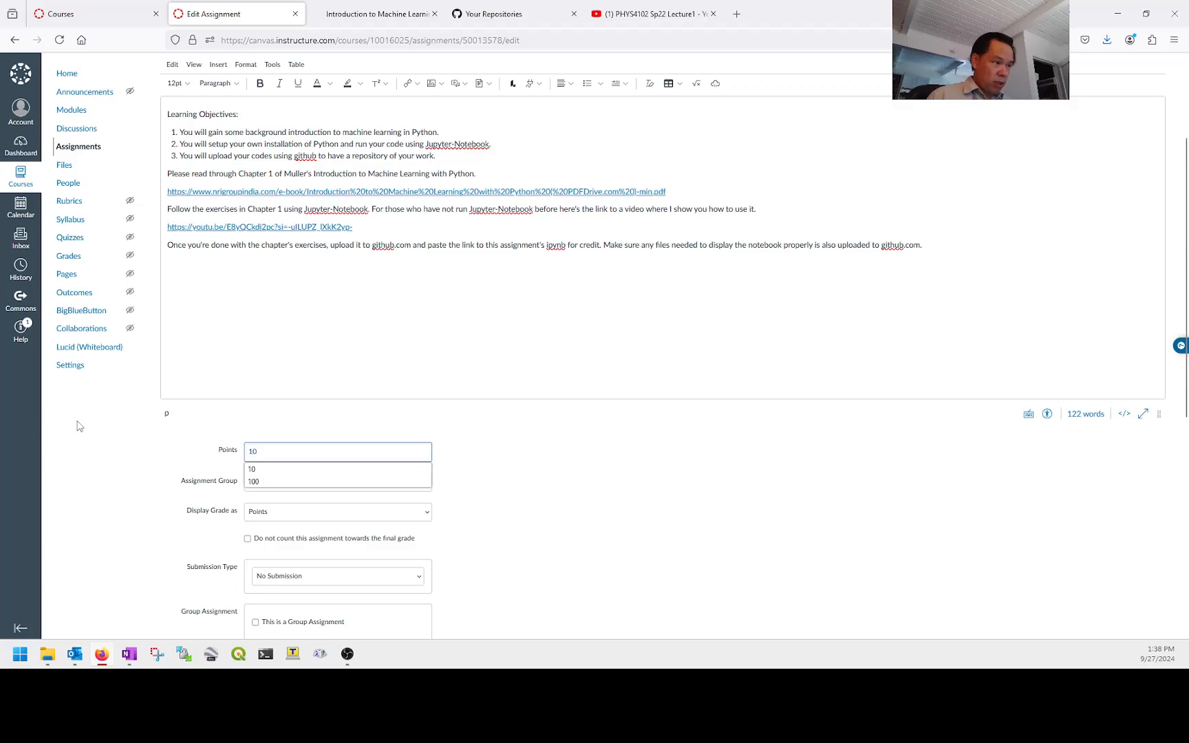
left_click(510, 454)
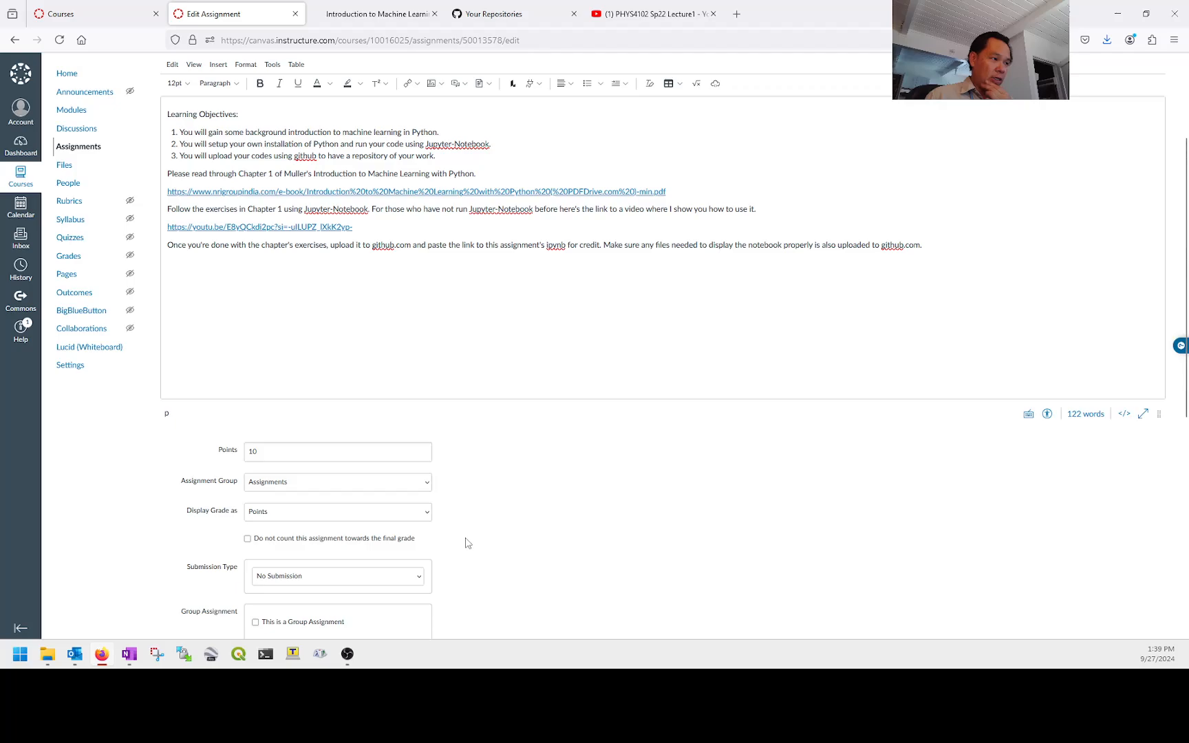
Set the submission type to Online and allow Website URL as the entry option
scroll(464, 537, "down", 3)
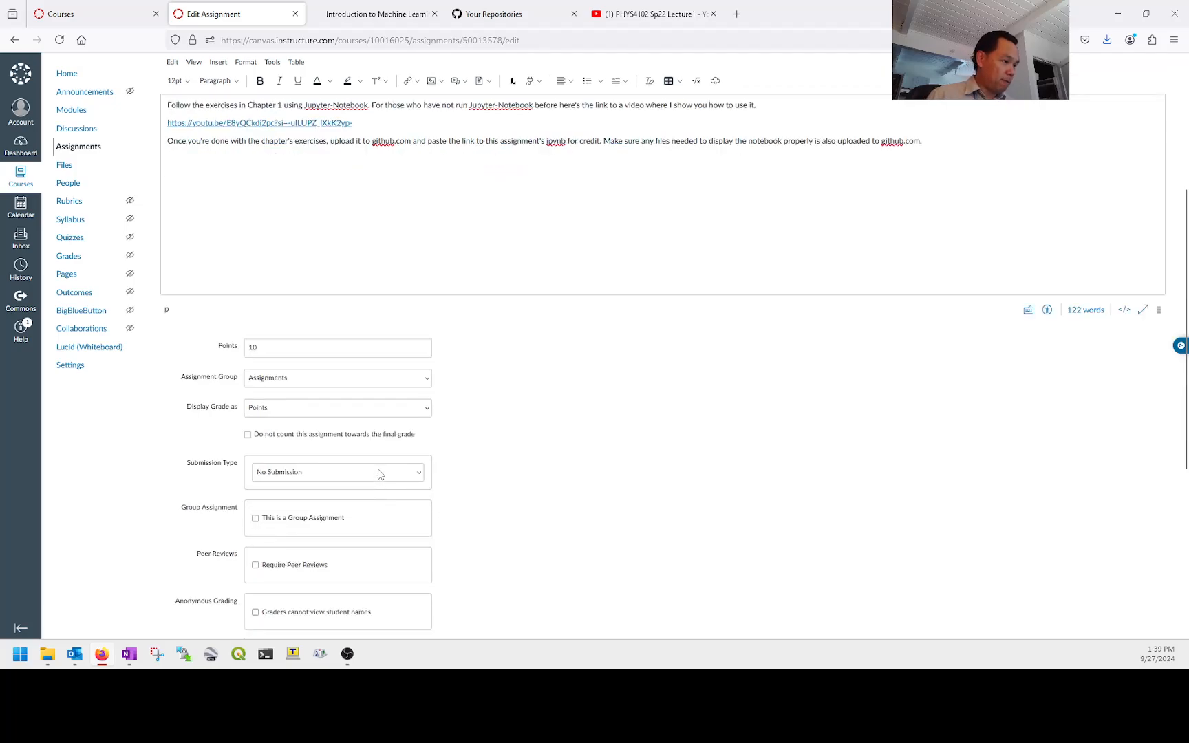
scroll(395, 256, "up", 3)
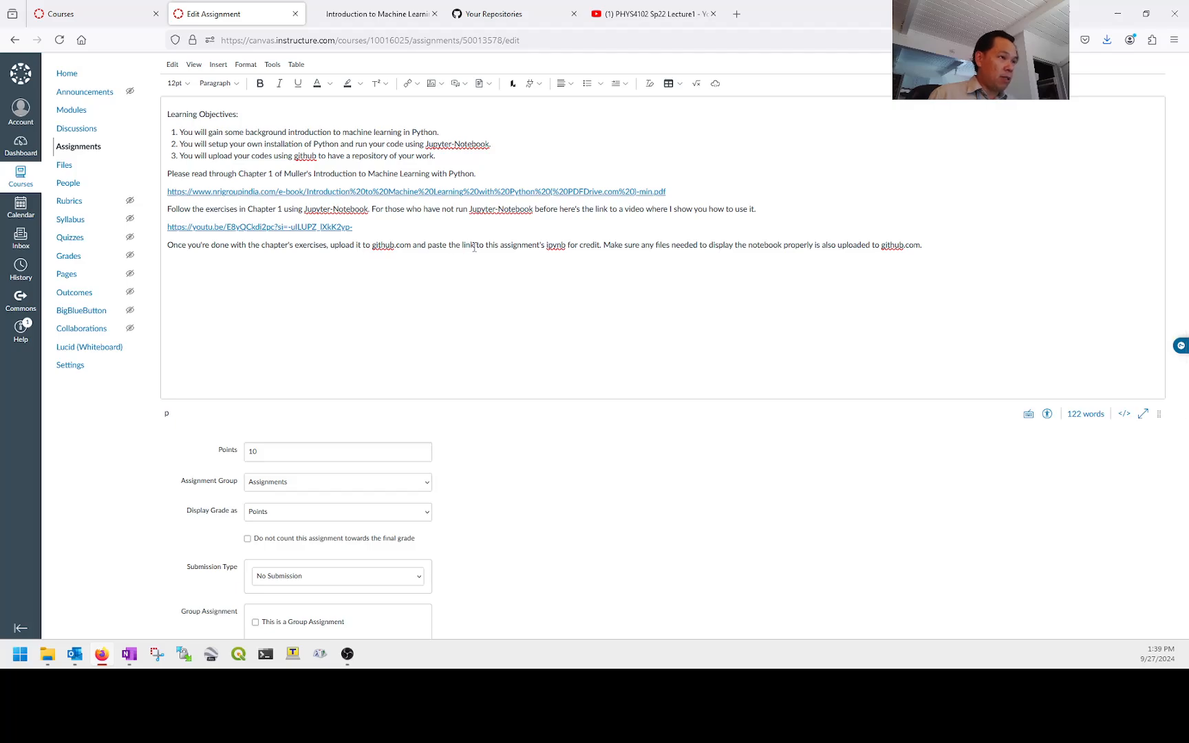
scroll(486, 507, "down", 3)
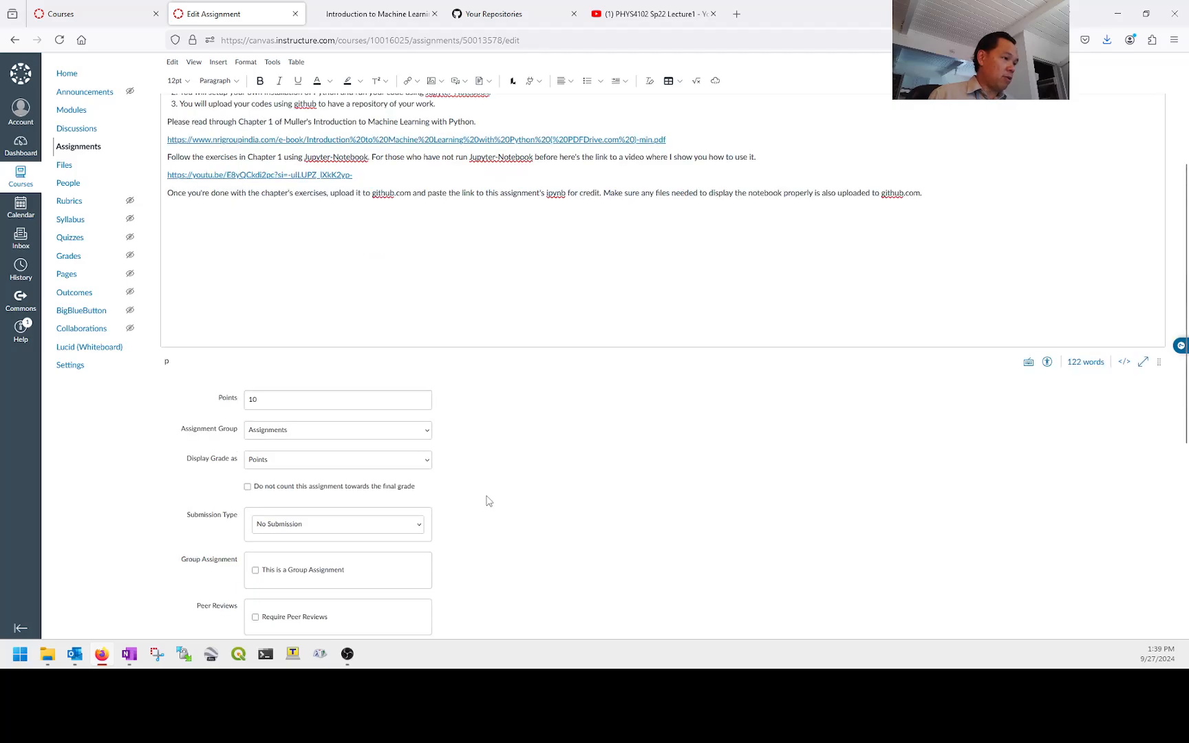
left_click(351, 423)
left_click(331, 451)
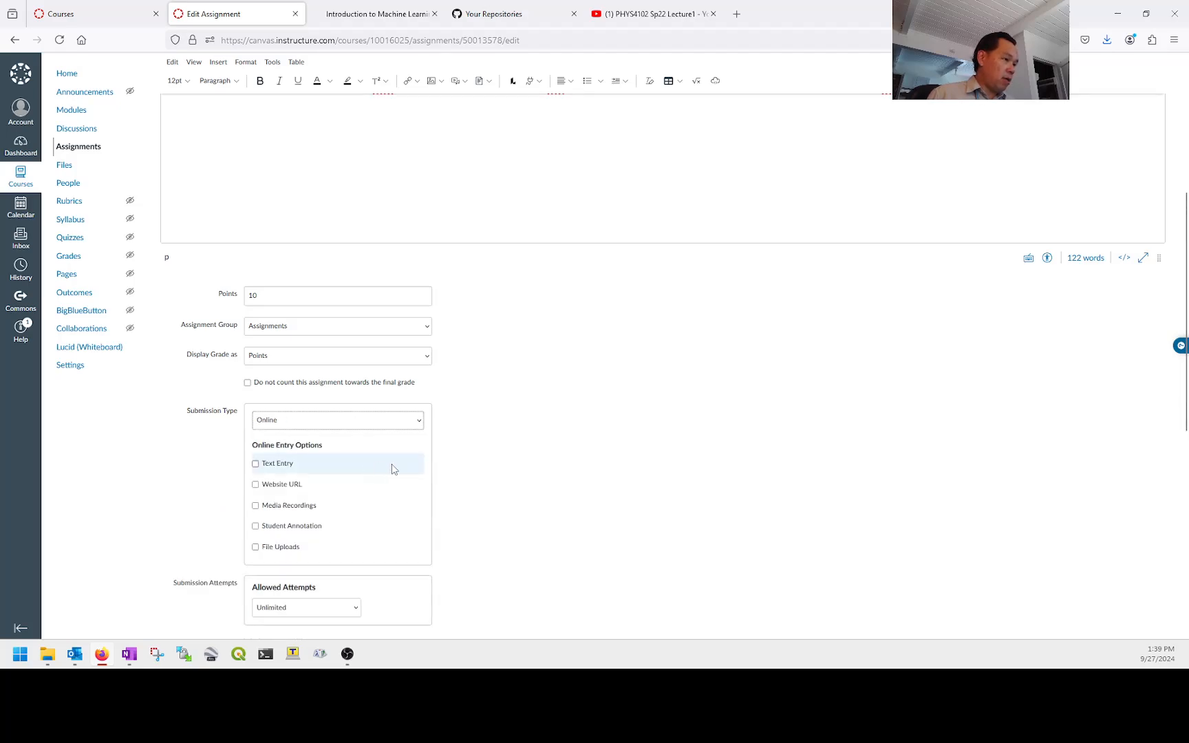
scroll(546, 469, "down", 3)
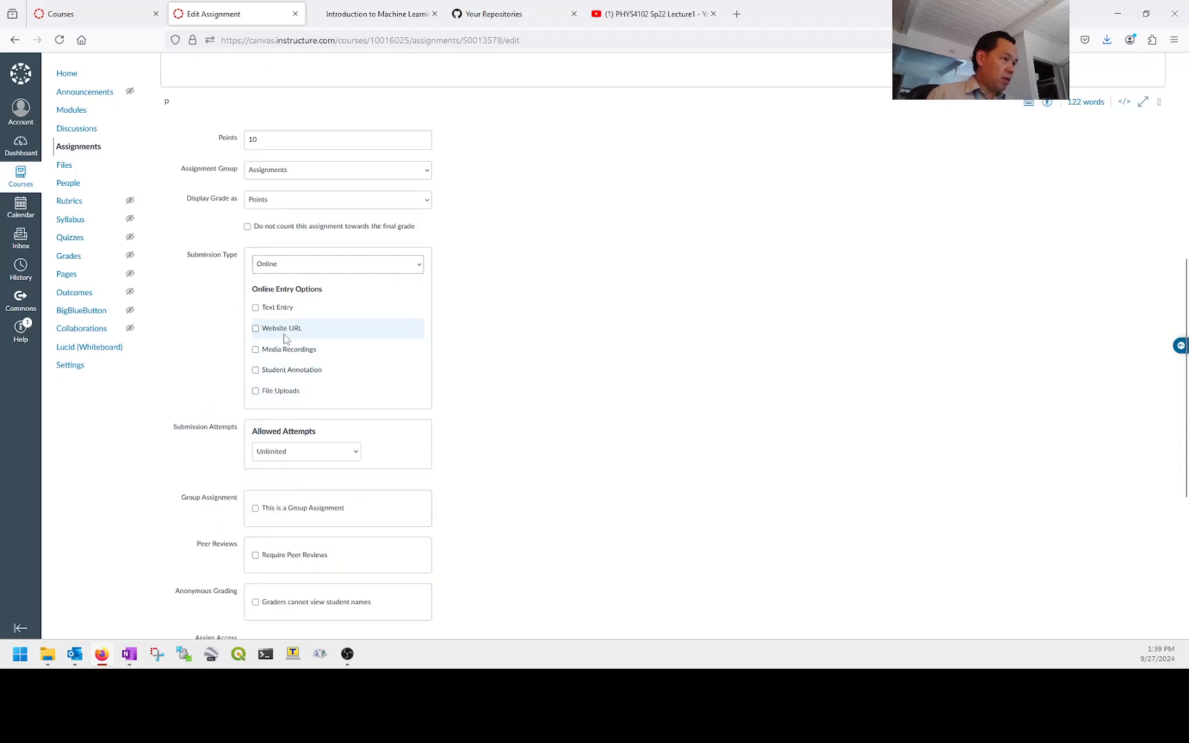
left_click(256, 329)
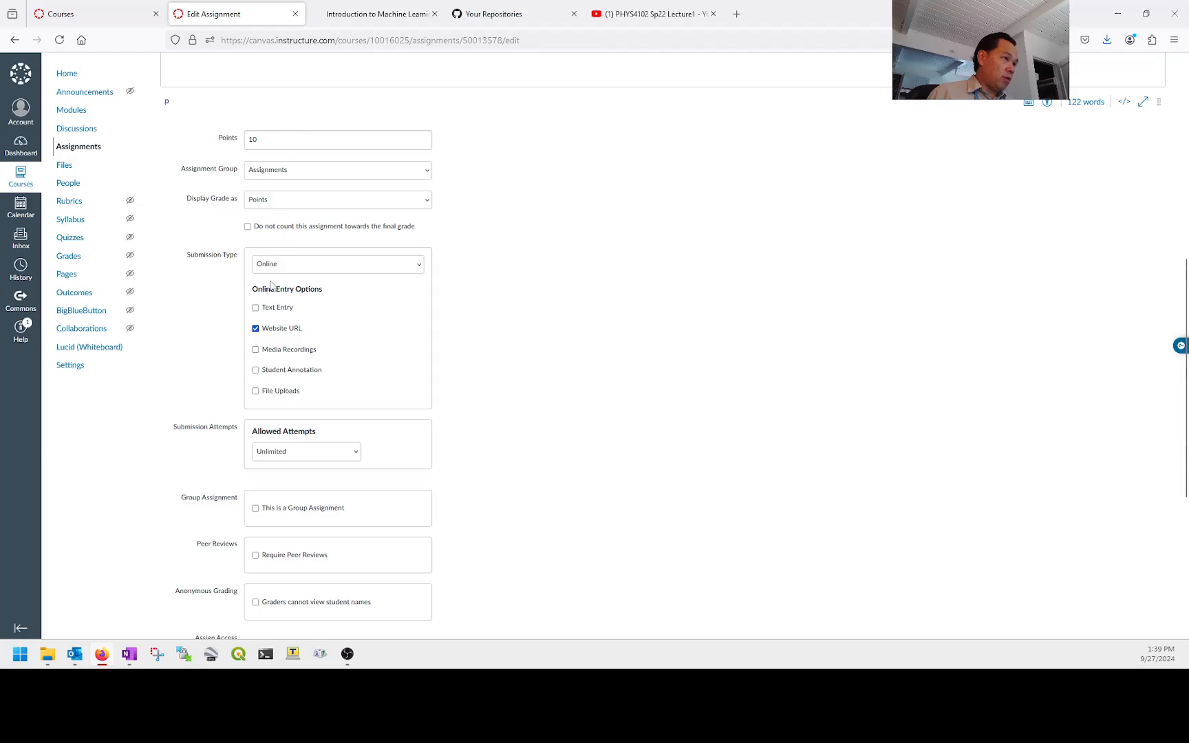
Assign the assignment to the first listed student instead of Everyone, with a due date of Oct 11, 2024
scroll(474, 473, "down", 2)
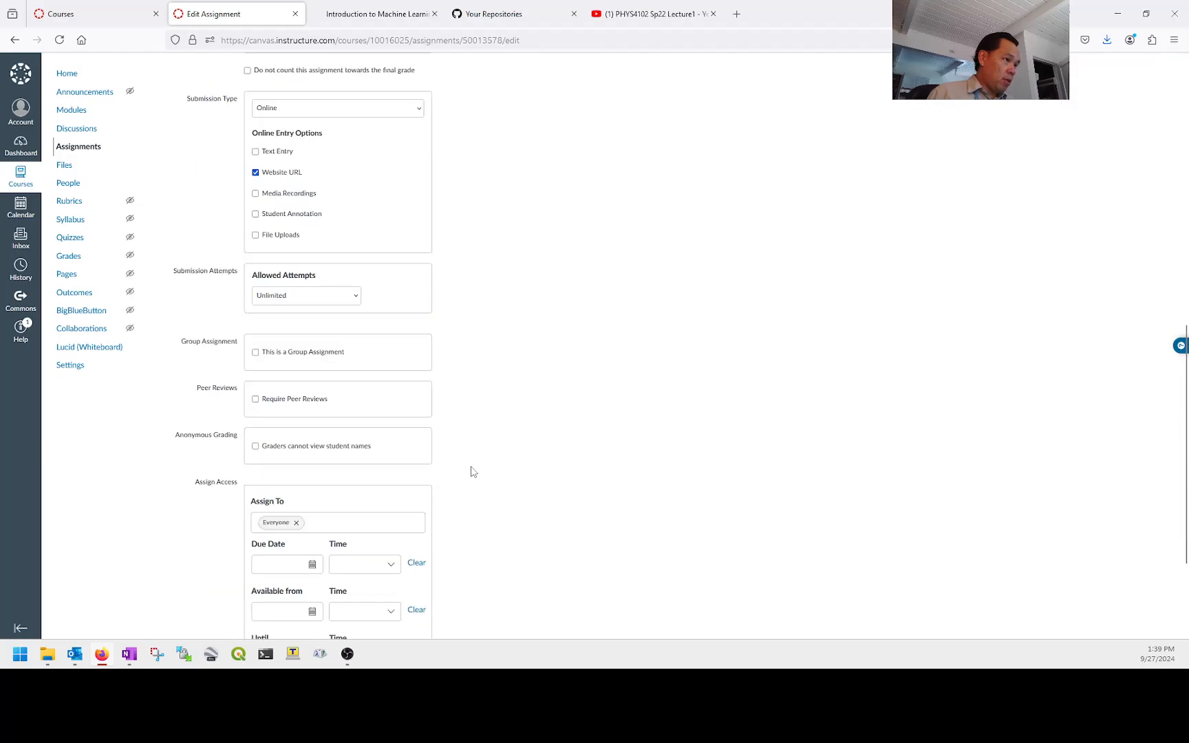
scroll(473, 472, "down", 2)
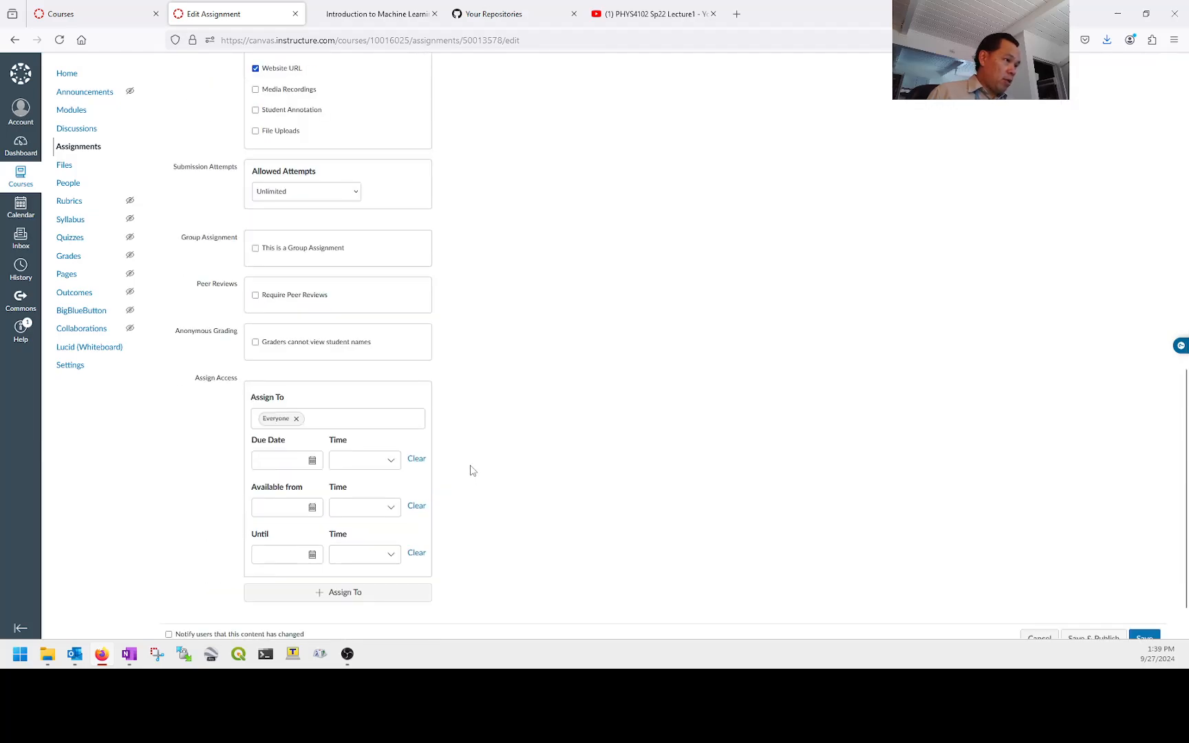
left_click(296, 419)
left_click(296, 420)
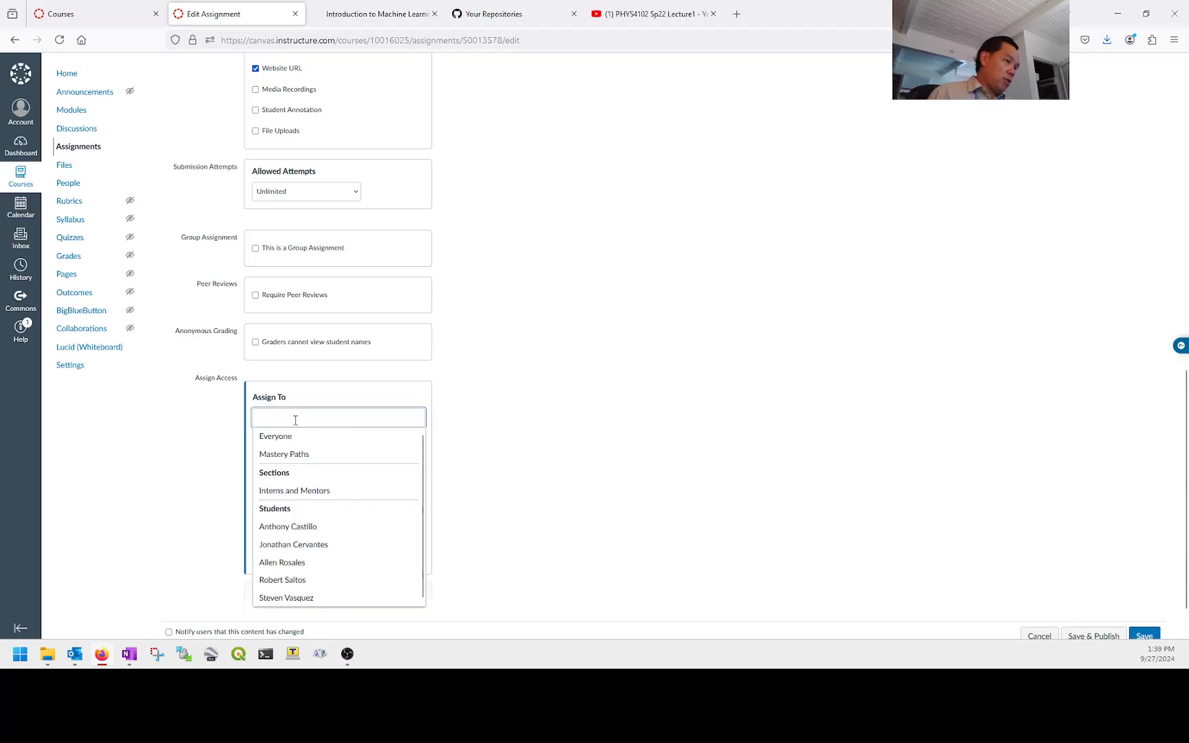
left_click(309, 529)
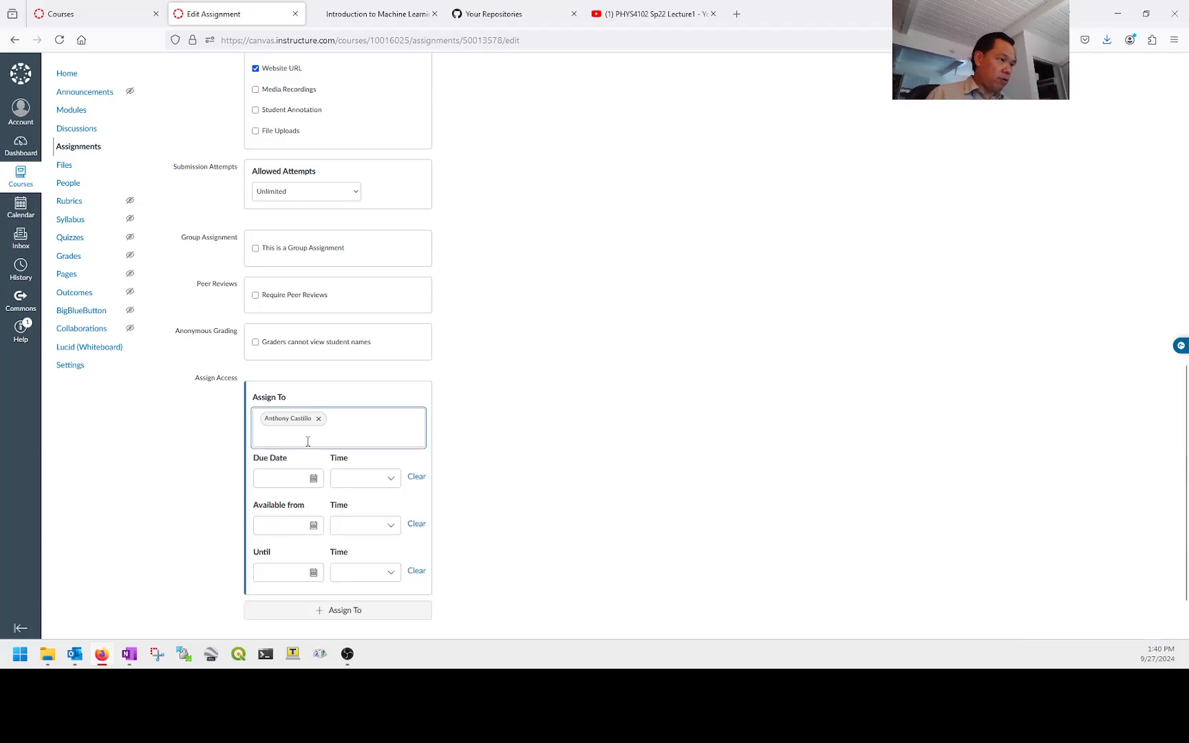
left_click(313, 478)
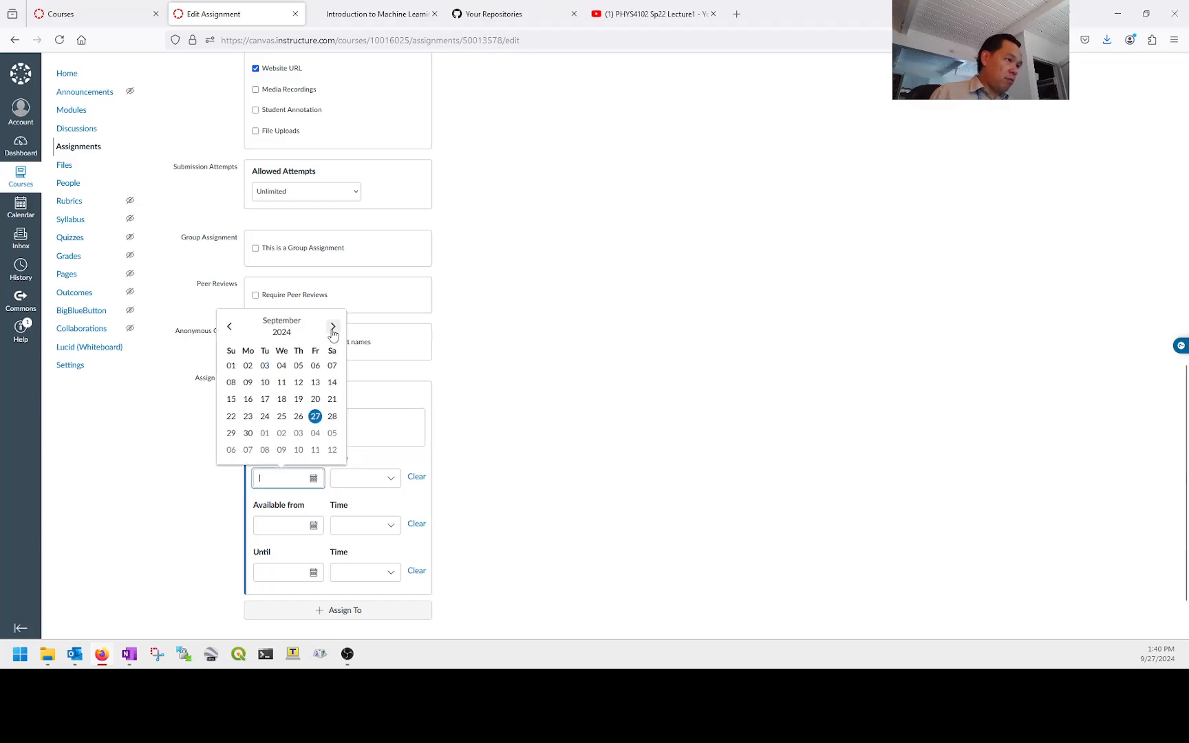
left_click(315, 453)
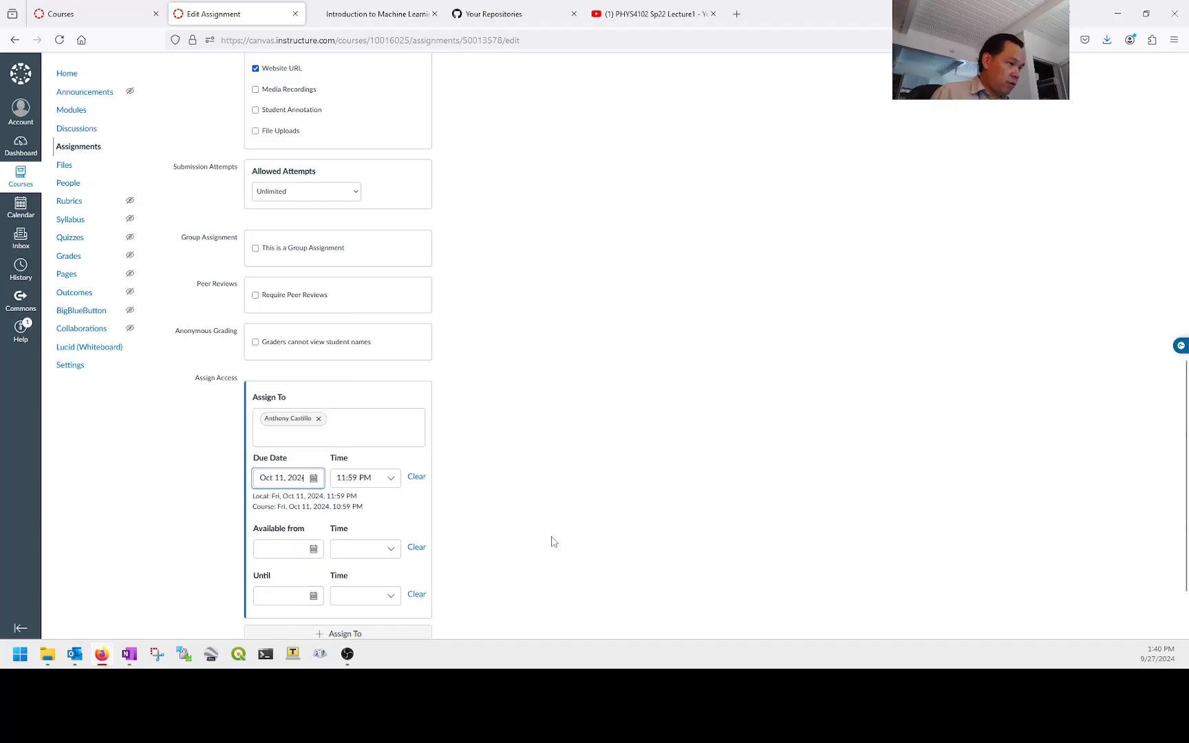
Make the assignment available from Sep 27, 2024, and save and publish it without including the Interns and Mentors section
scroll(549, 541, "down", 2)
left_click(314, 453)
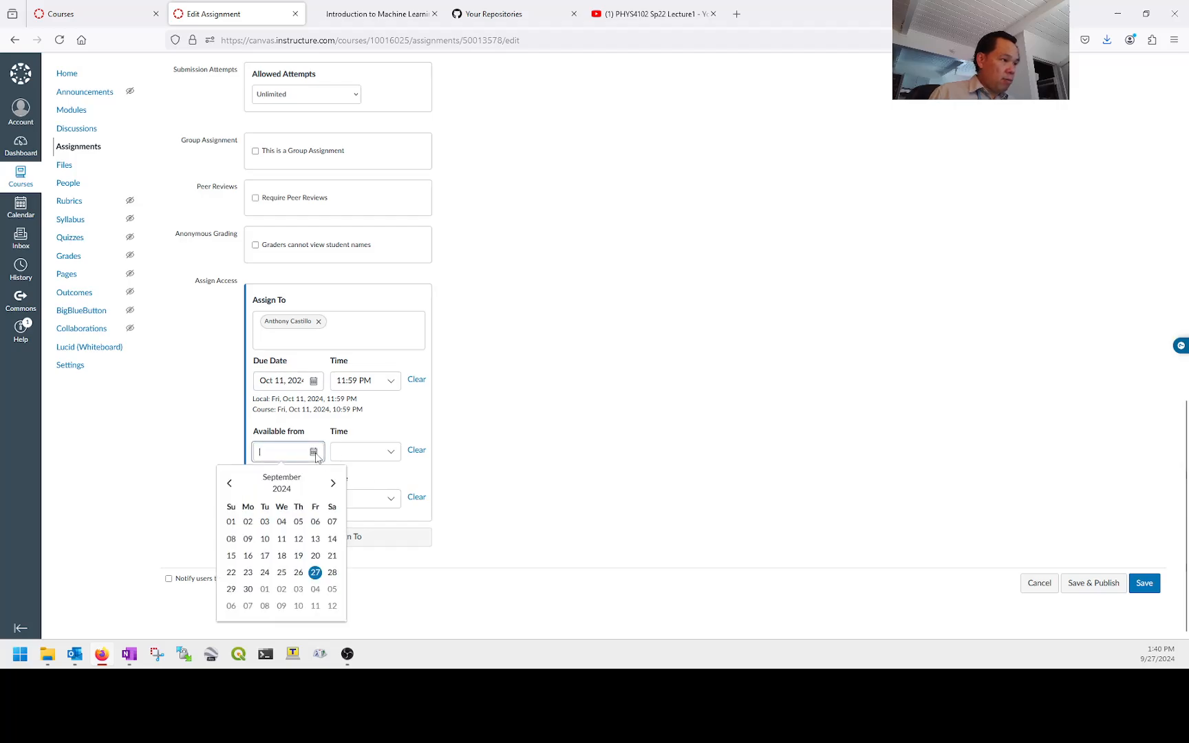
left_click(315, 572)
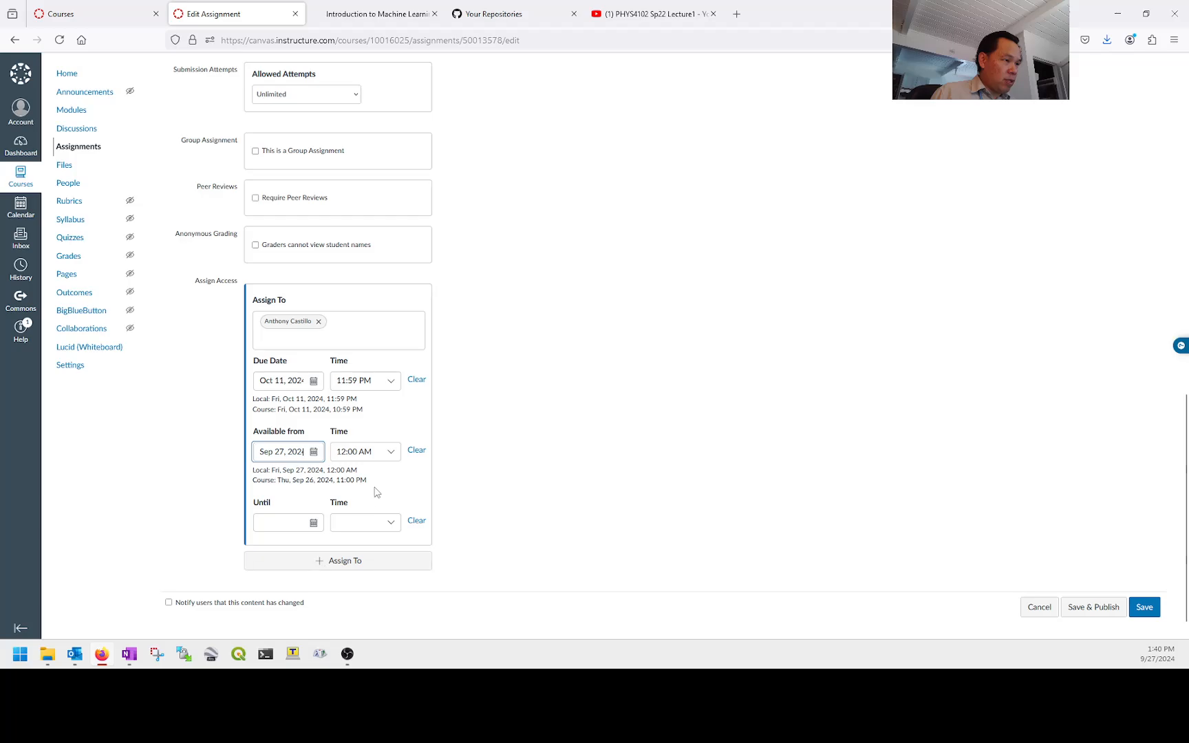
left_click(366, 454)
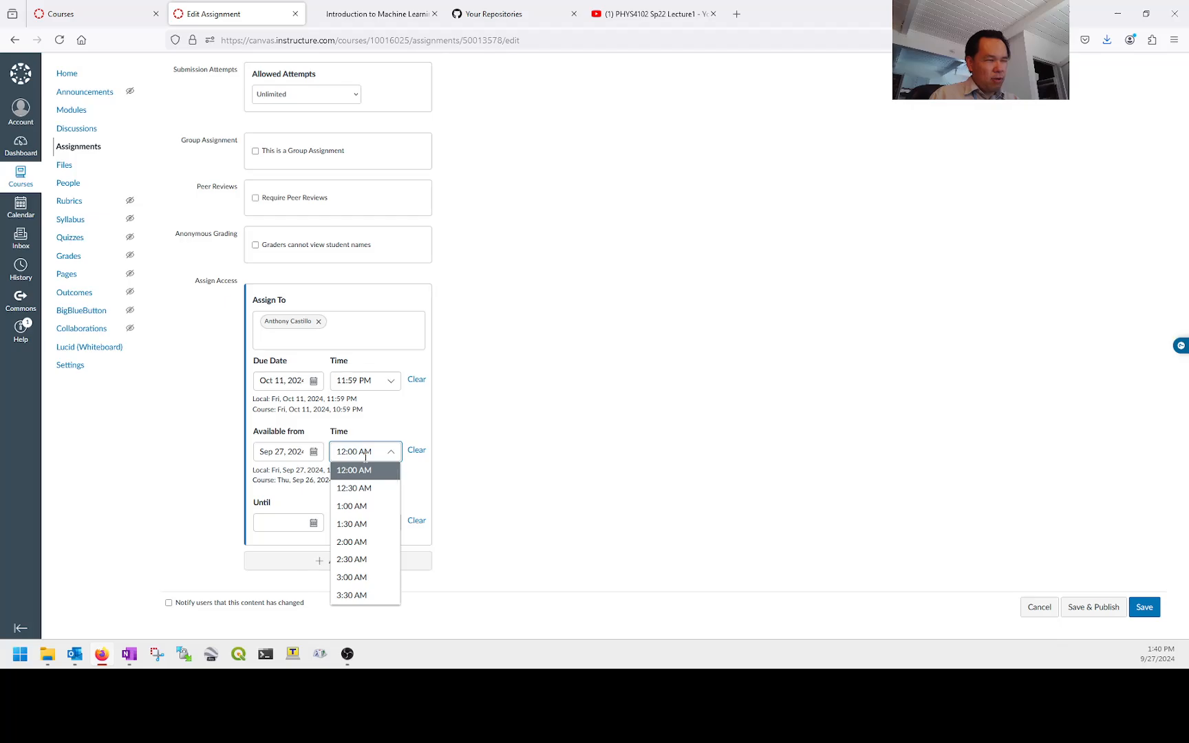
left_click(515, 462)
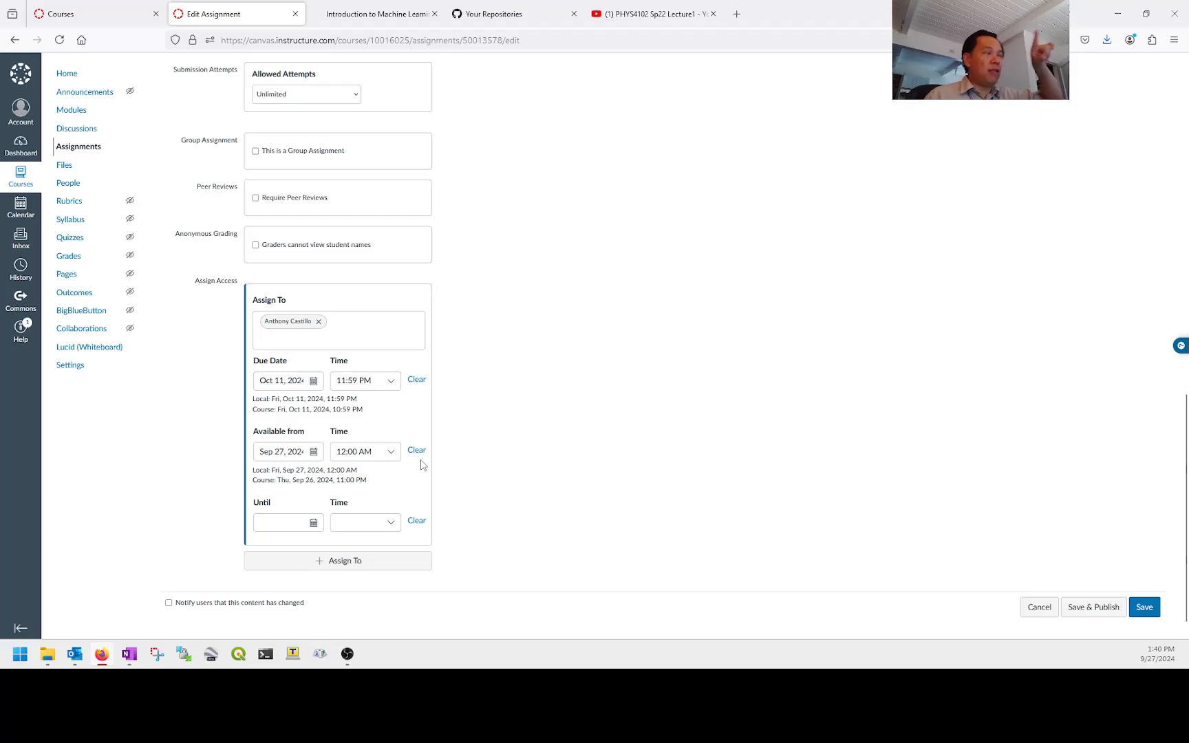
left_click(1111, 612)
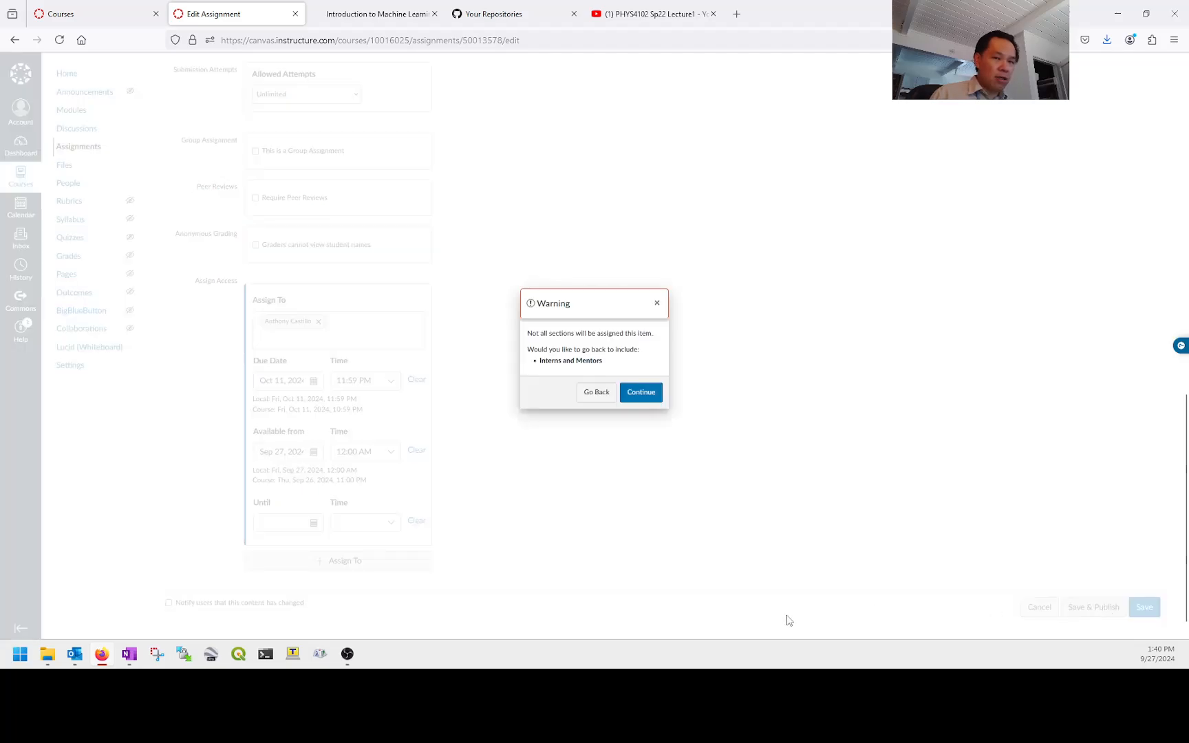
left_click(644, 393)
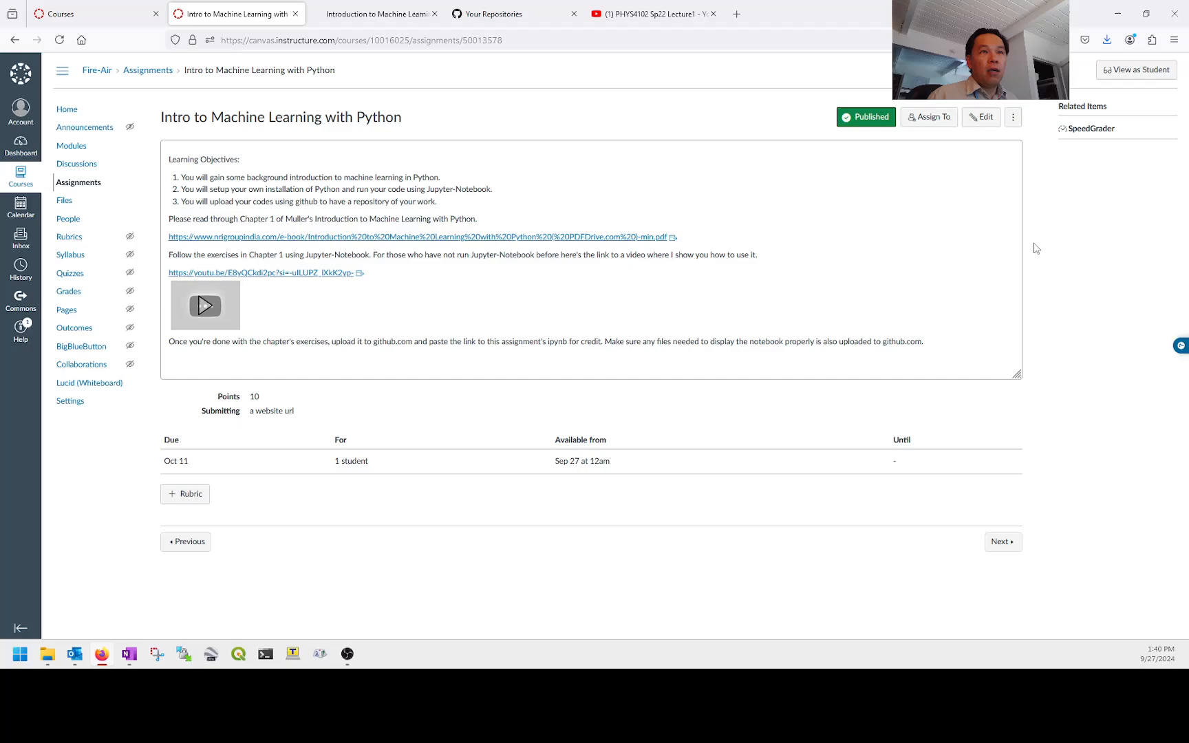
Add a second assignee entry for another student, with Sep 26, 2024 as both the due date and the available-from date
left_click(931, 122)
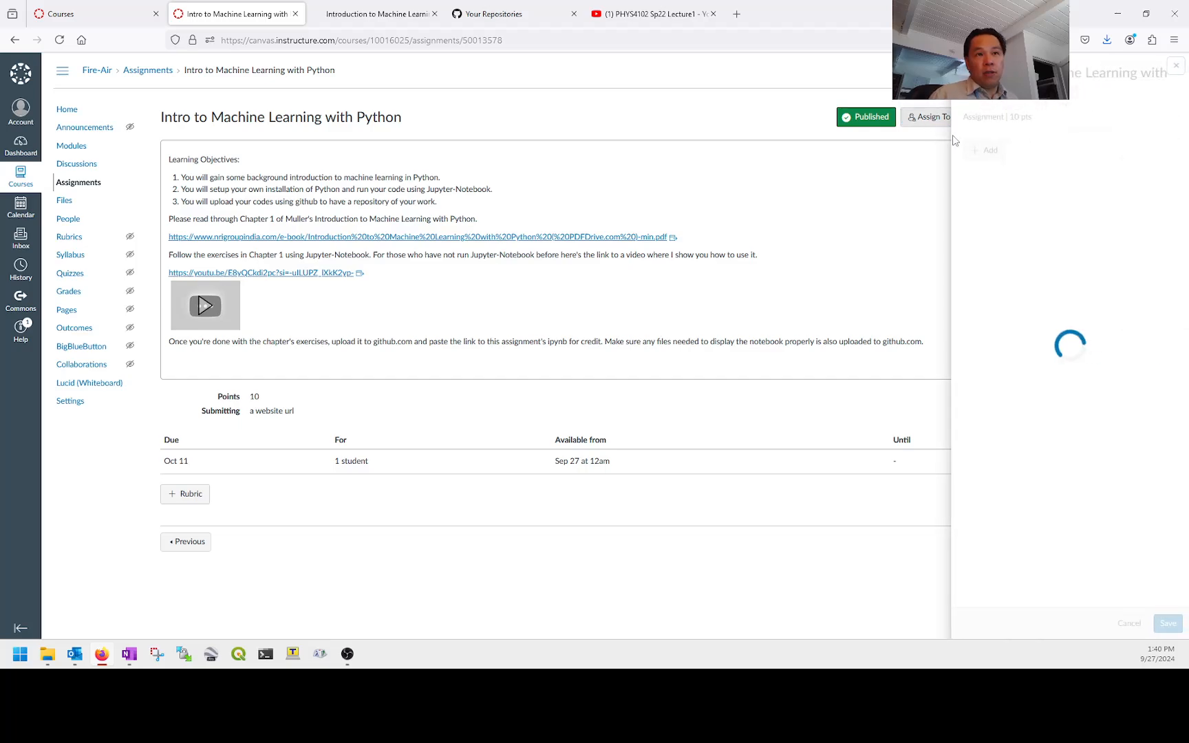
left_click(990, 401)
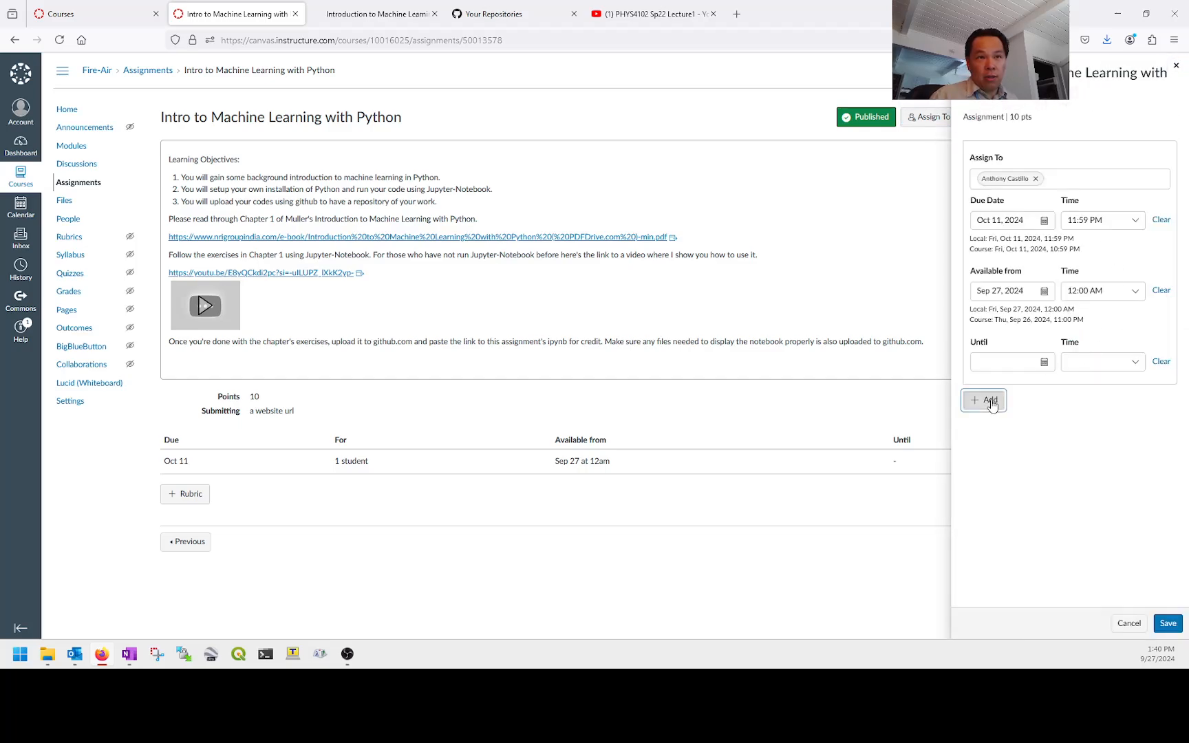
left_click(1045, 426)
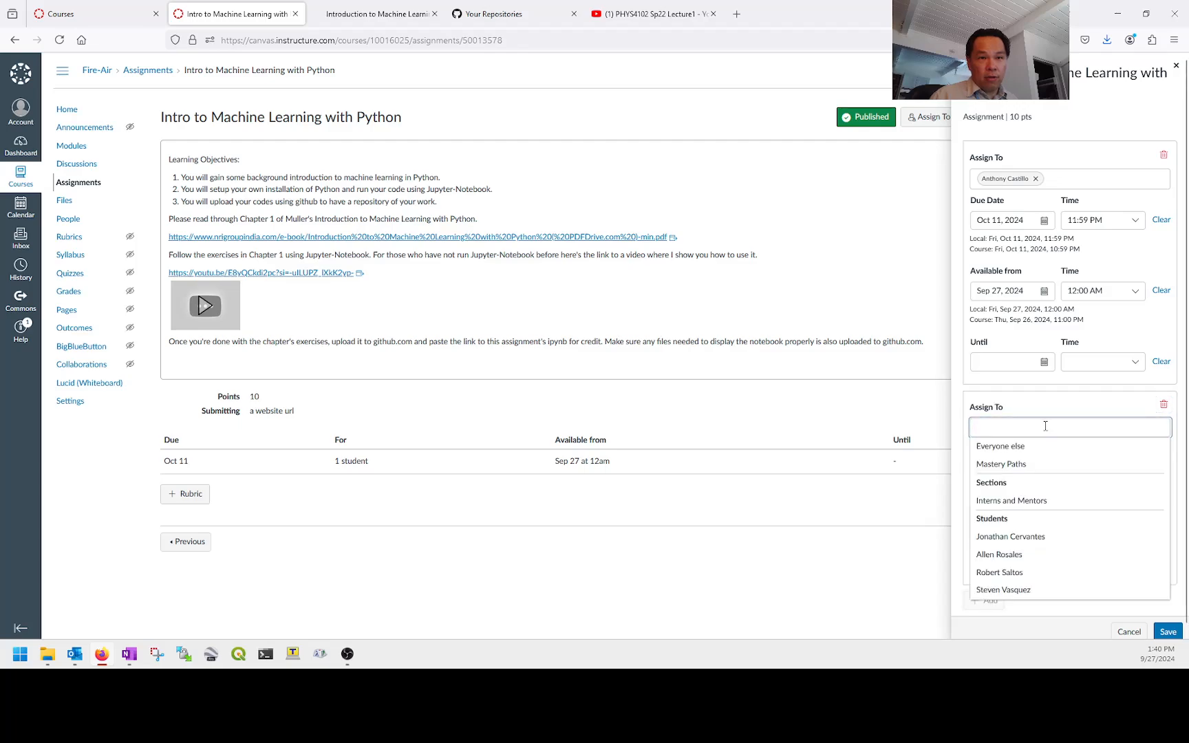
left_click(1070, 535)
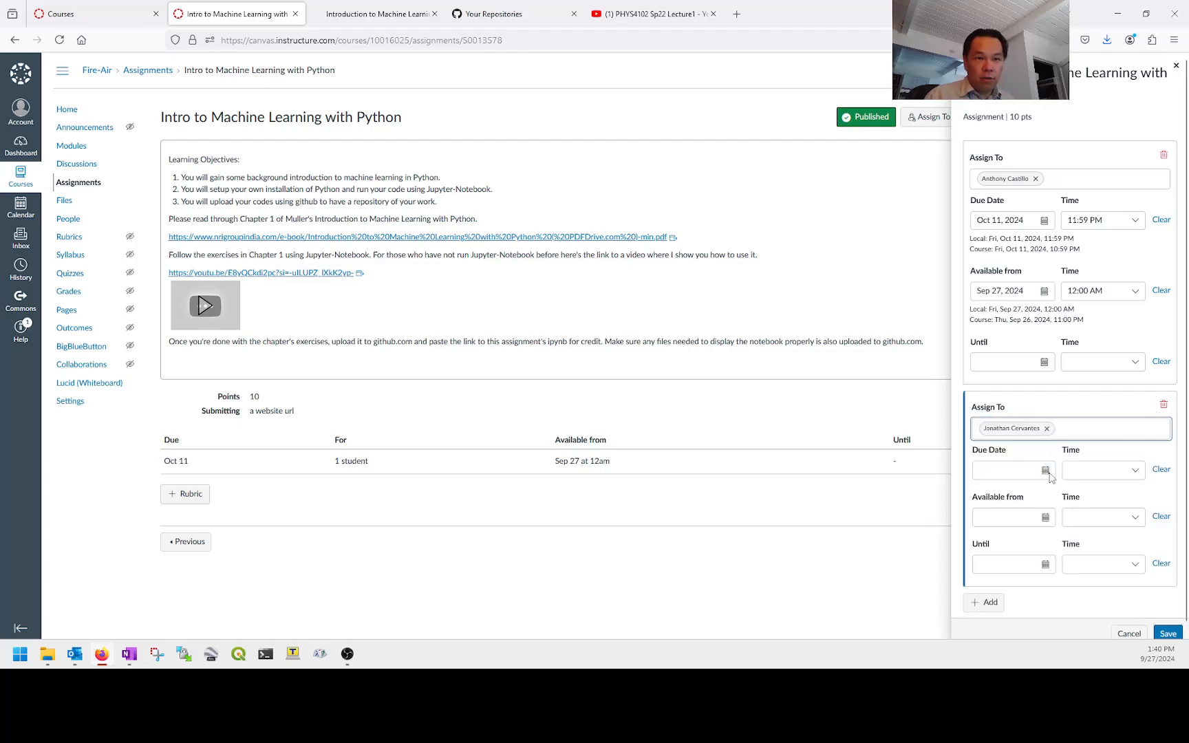
left_click(1048, 473)
left_click(1023, 410)
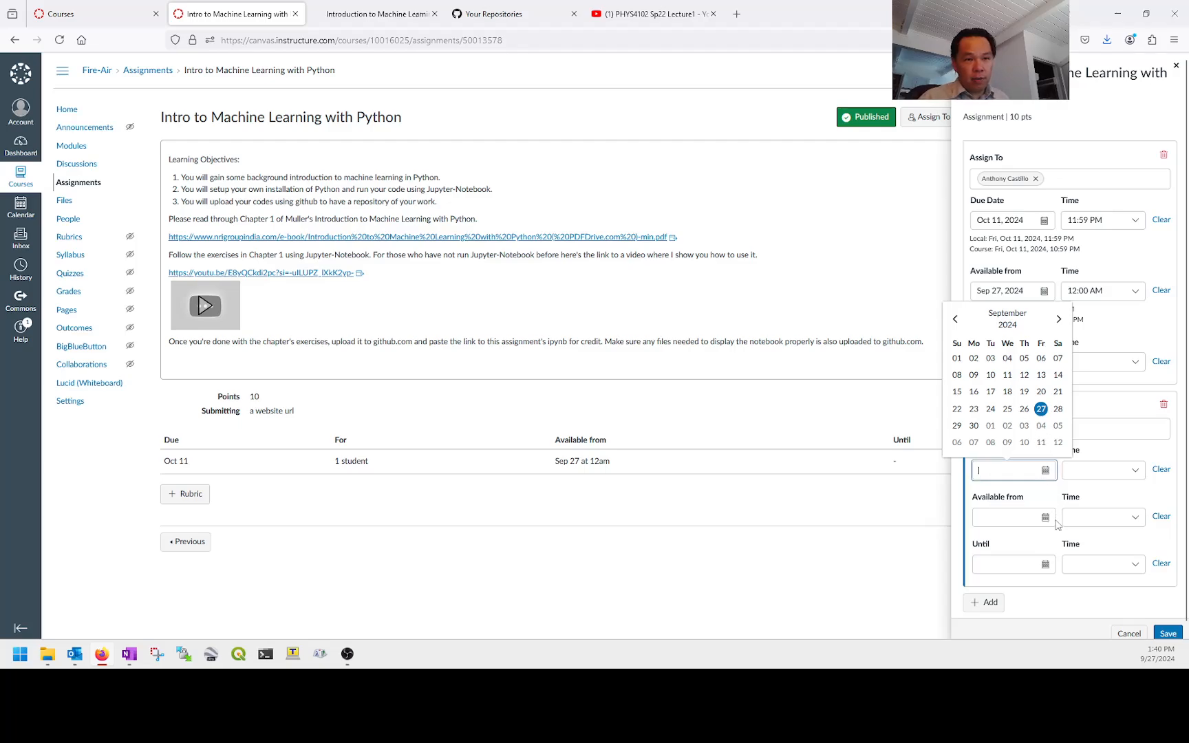
left_click(1048, 540)
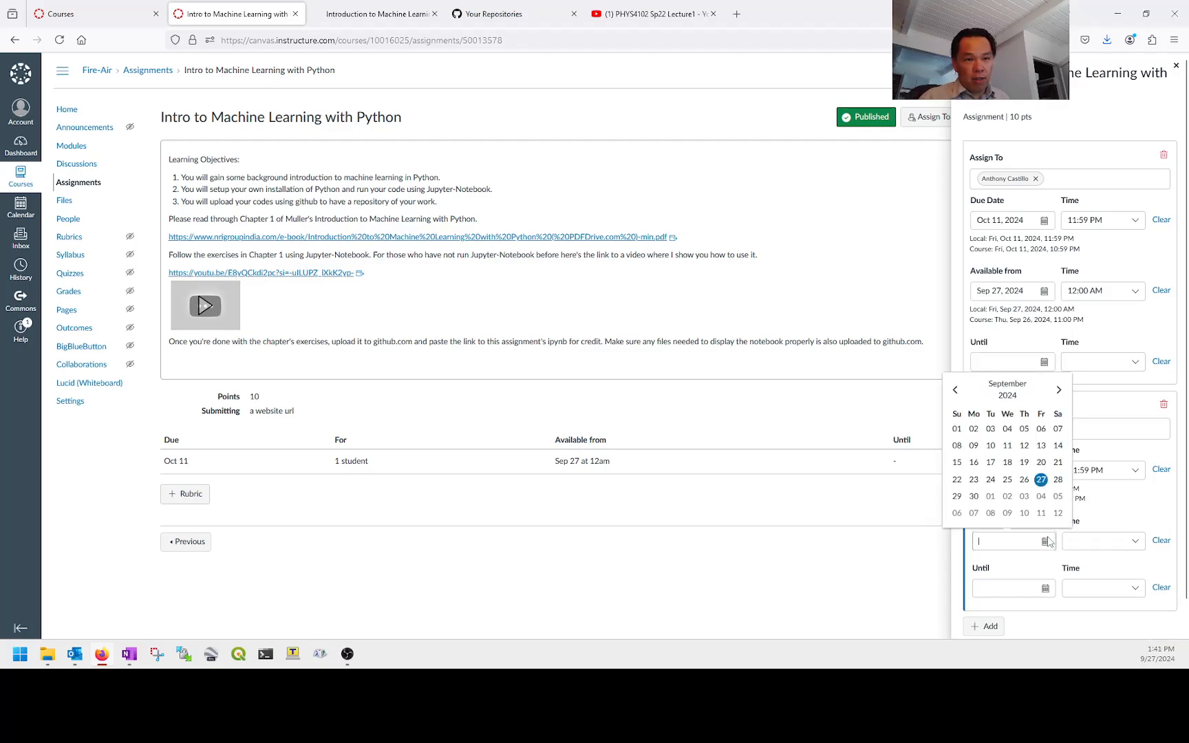
left_click(1024, 479)
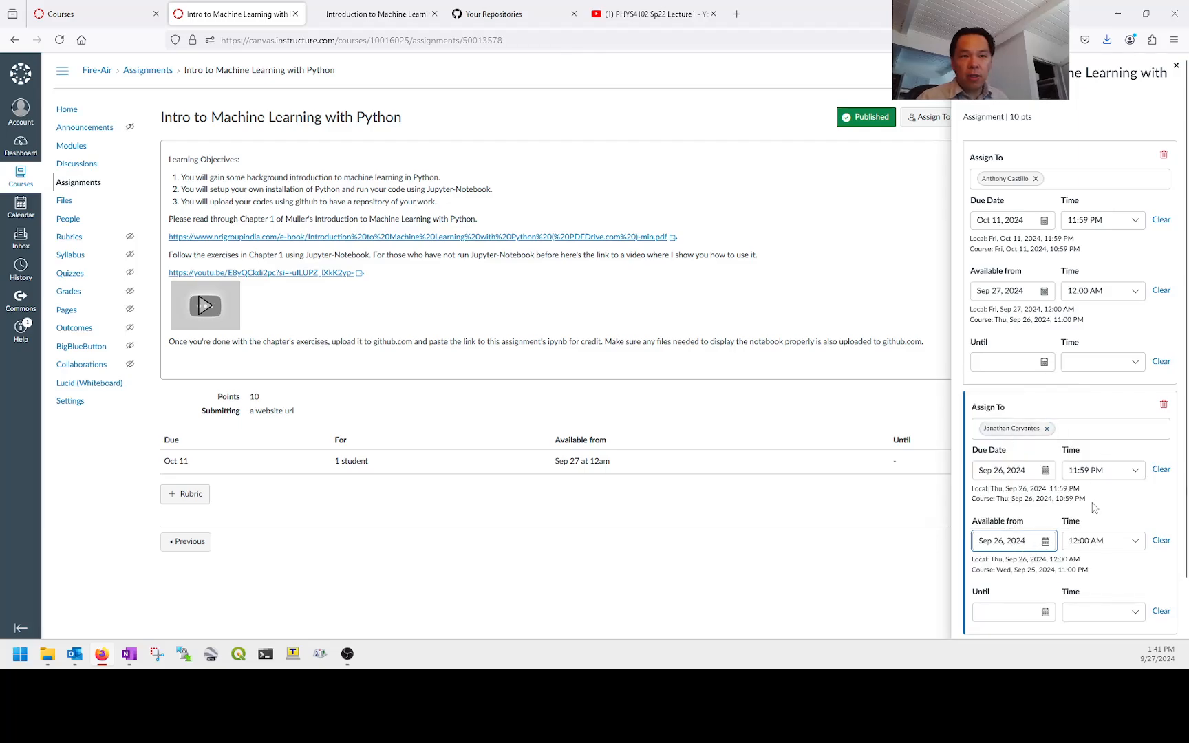
Delete the second student's assignee entry and close the assignment settings without saving
scroll(1146, 482, "down", 2)
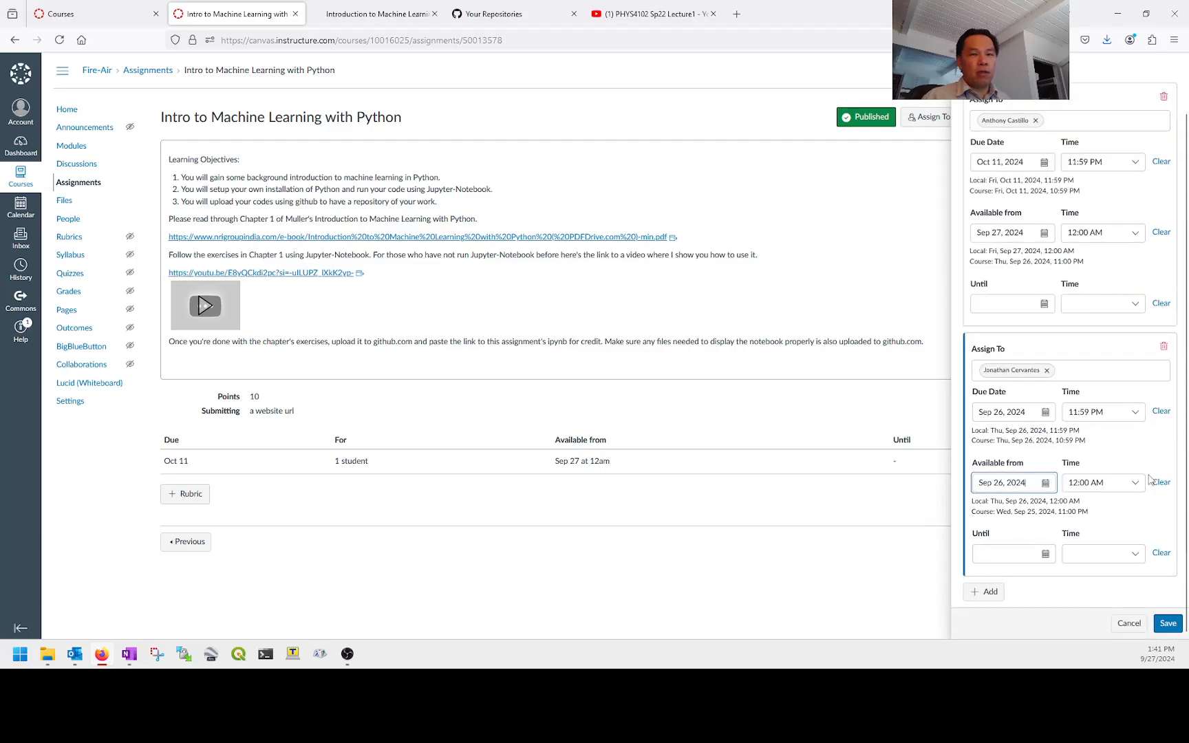
scroll(1150, 480, "up", 2)
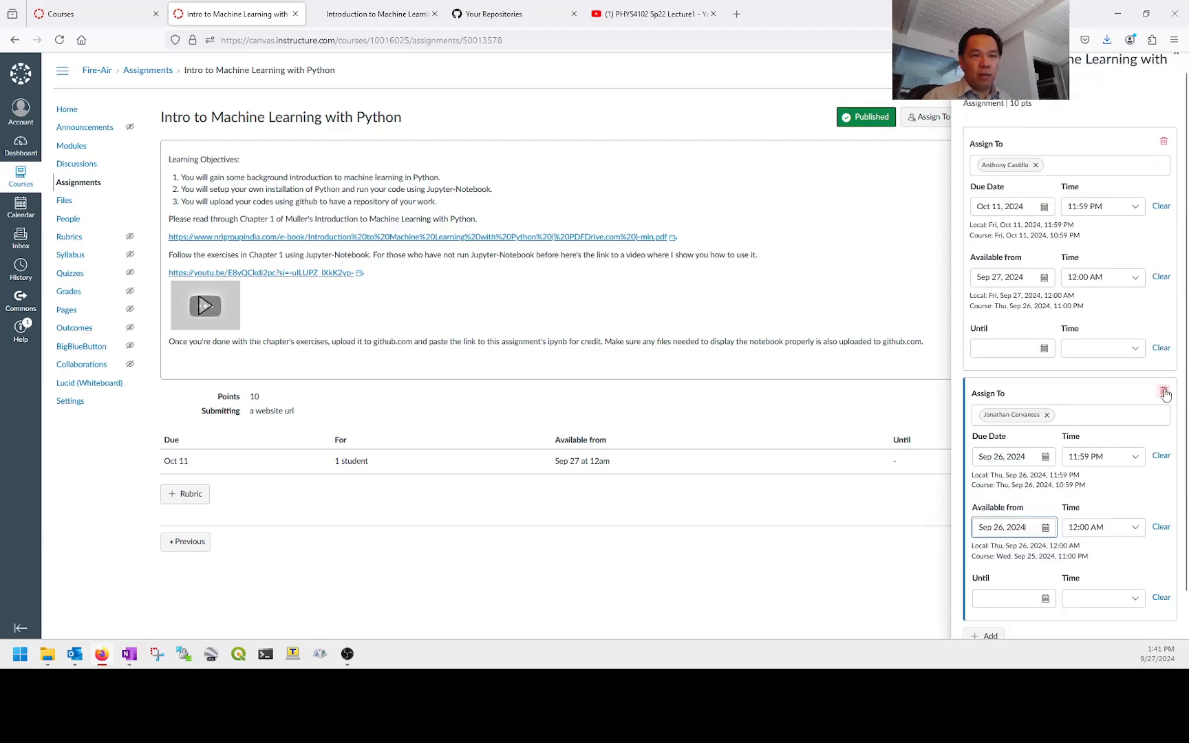
left_click(1164, 392)
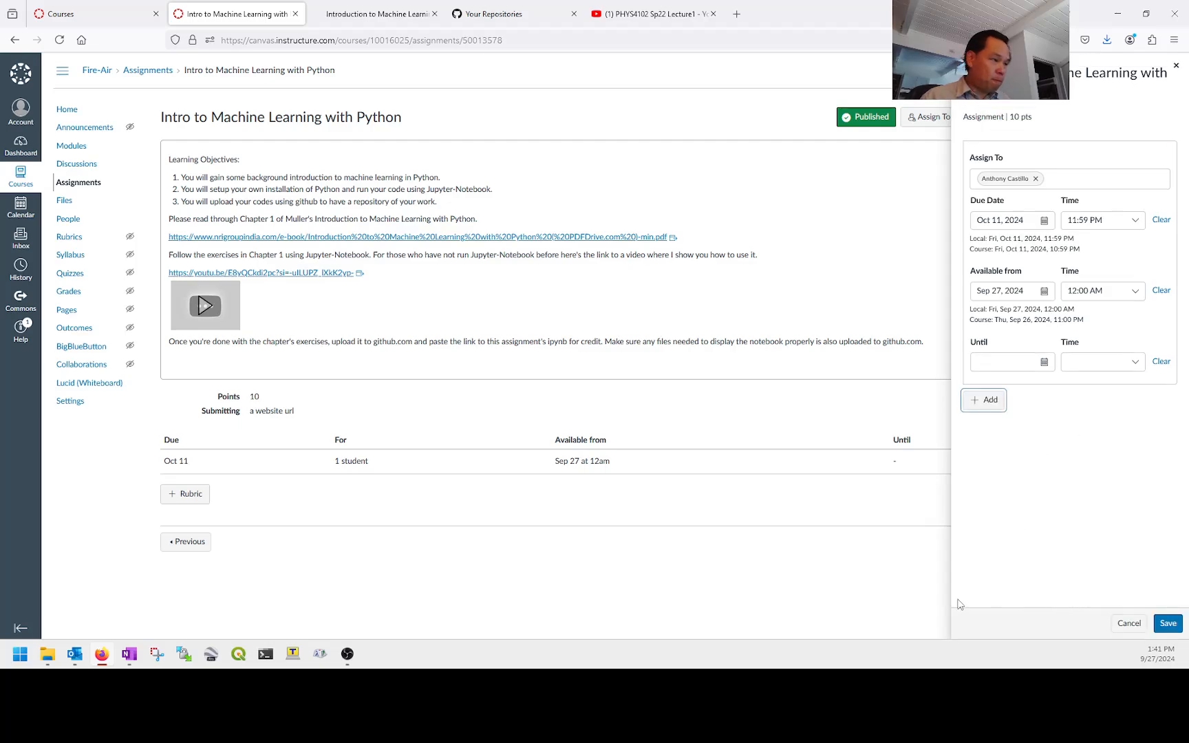
left_click(1177, 67)
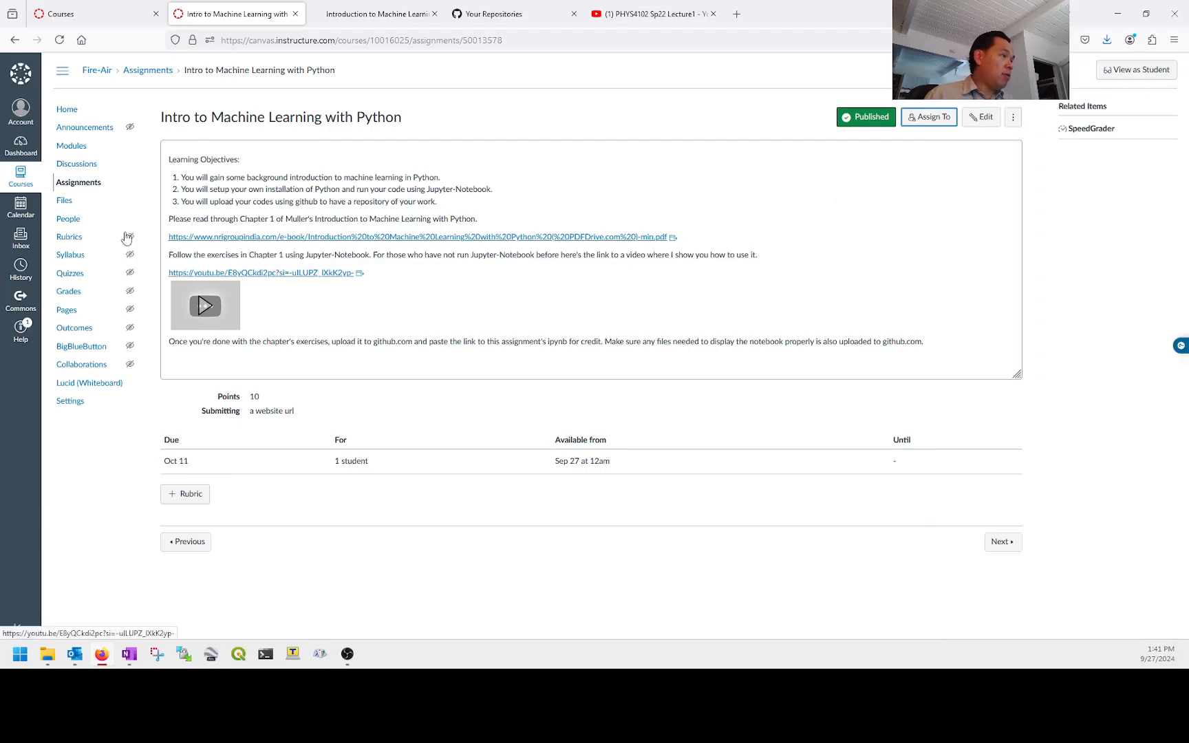
Return to the course home page and review the Computation Training module and the To Do list
left_click(73, 110)
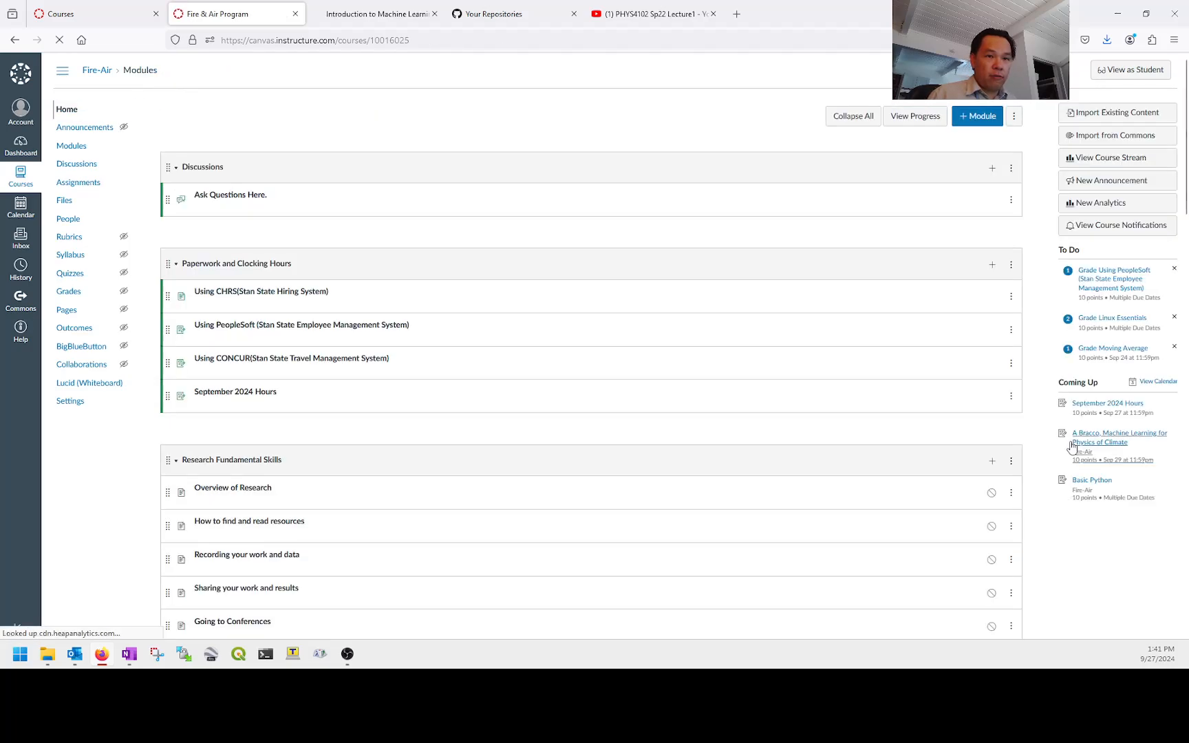
scroll(1107, 292, "down", 9)
scroll(1088, 289, "down", 2)
scroll(1051, 287, "up", 5)
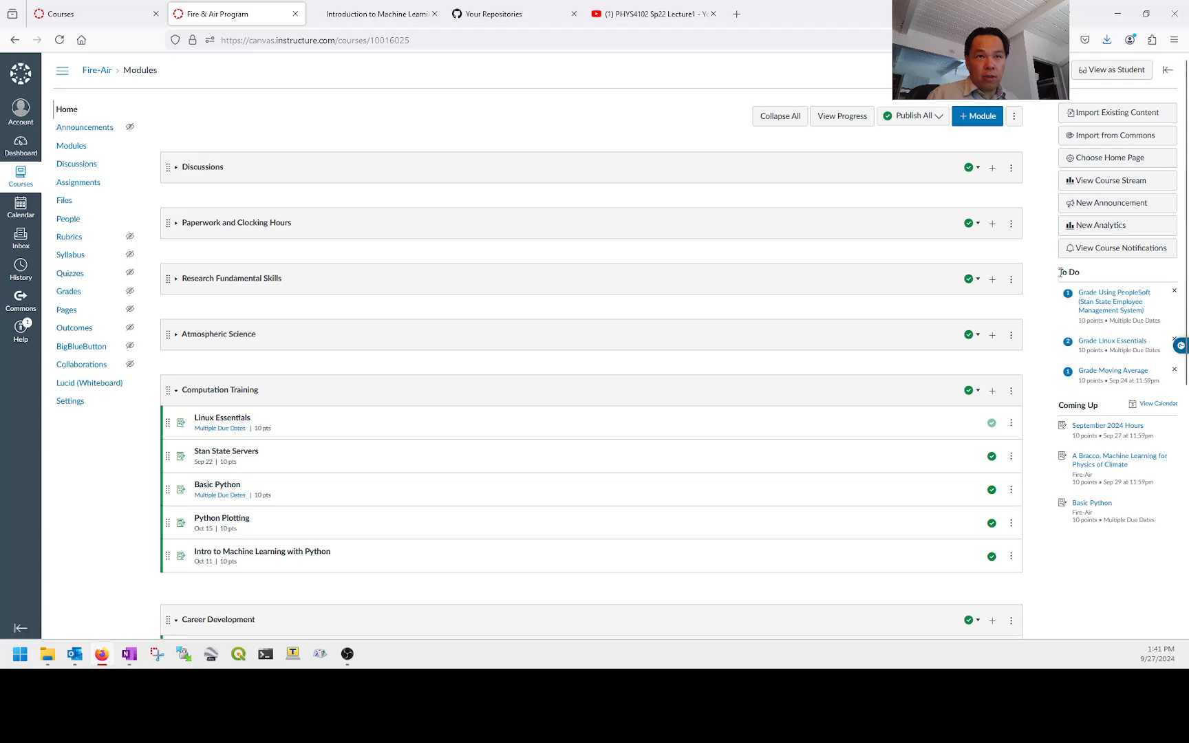
left_click_drag(1057, 272, 1096, 274)
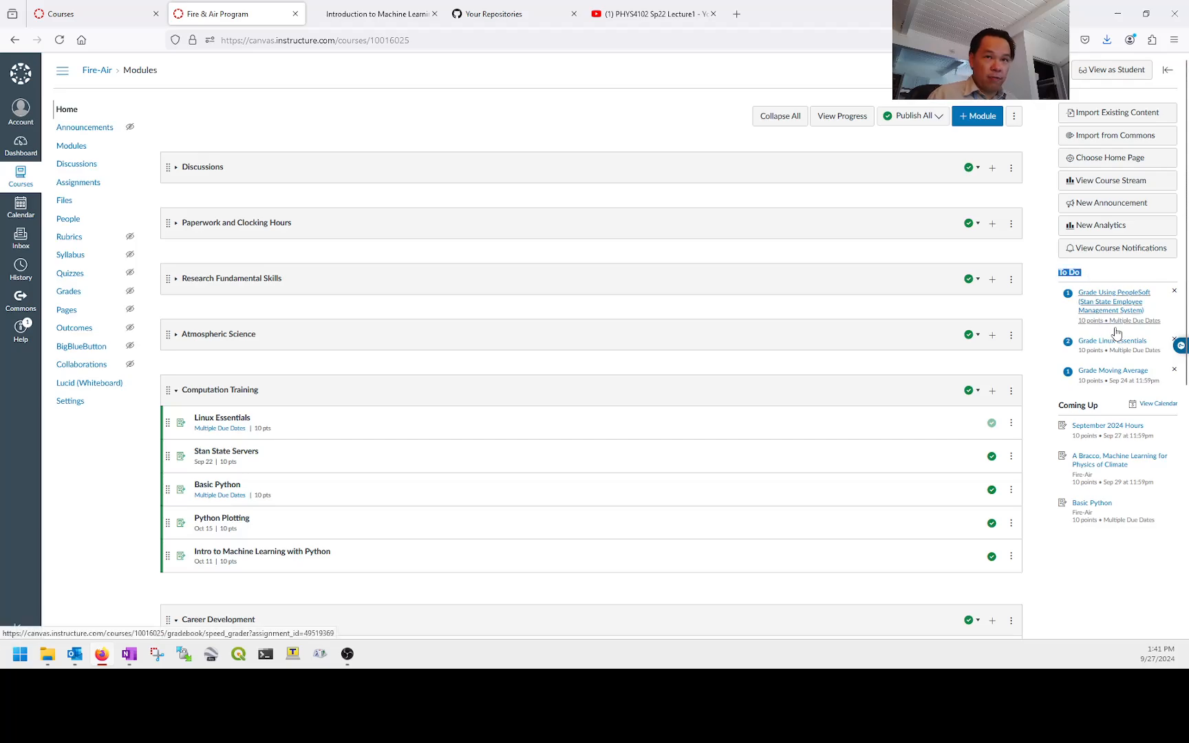
Open the Moving Average submission for grading and read through the snapshot of the submitted code
left_click(1106, 372)
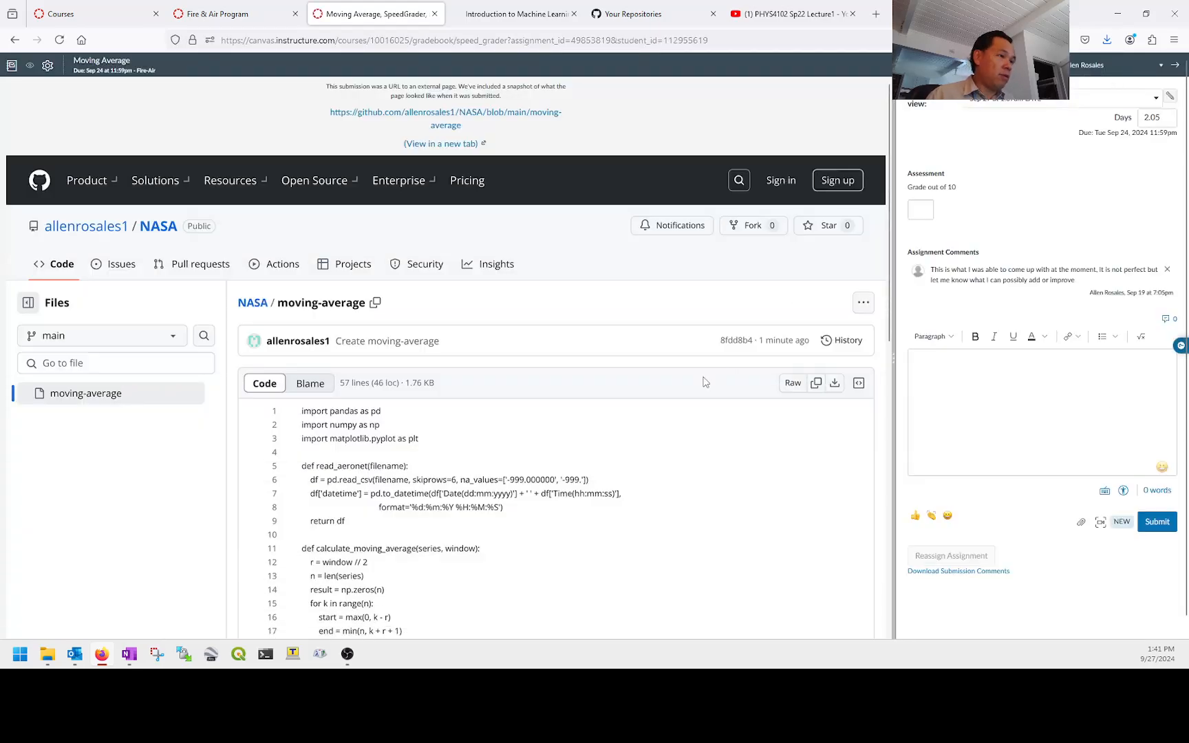
scroll(706, 387, "down", 3)
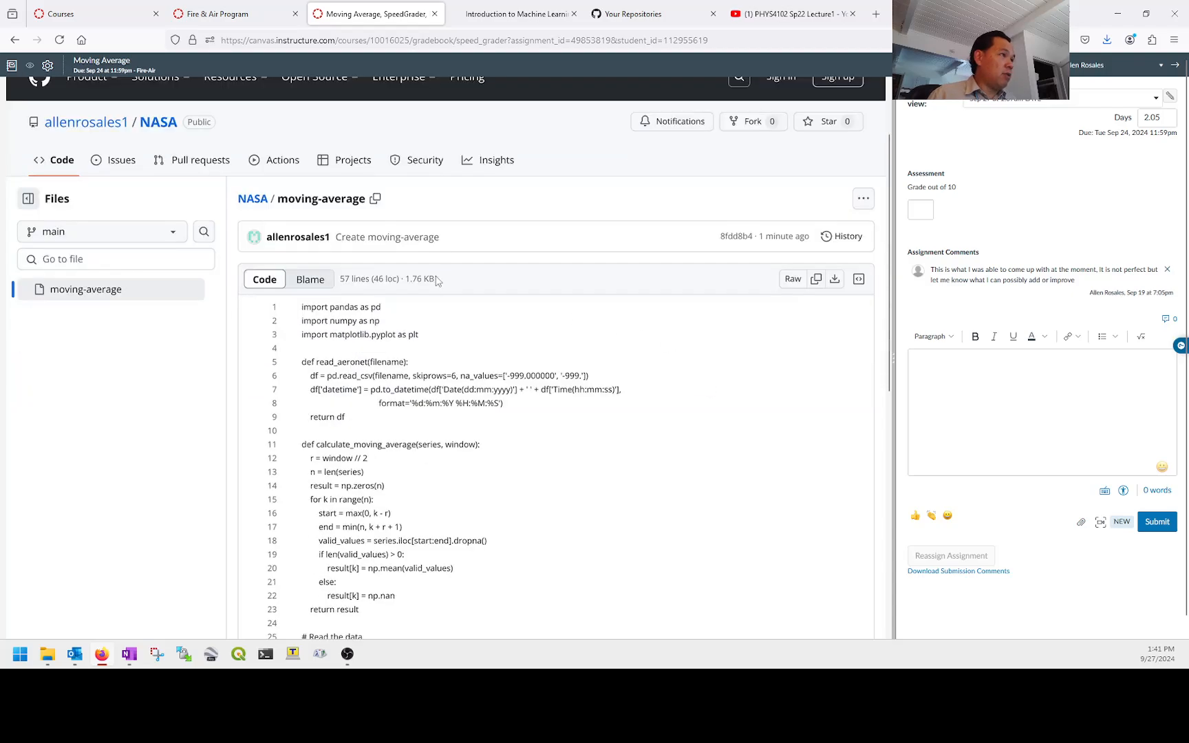
scroll(440, 283, "up", 3)
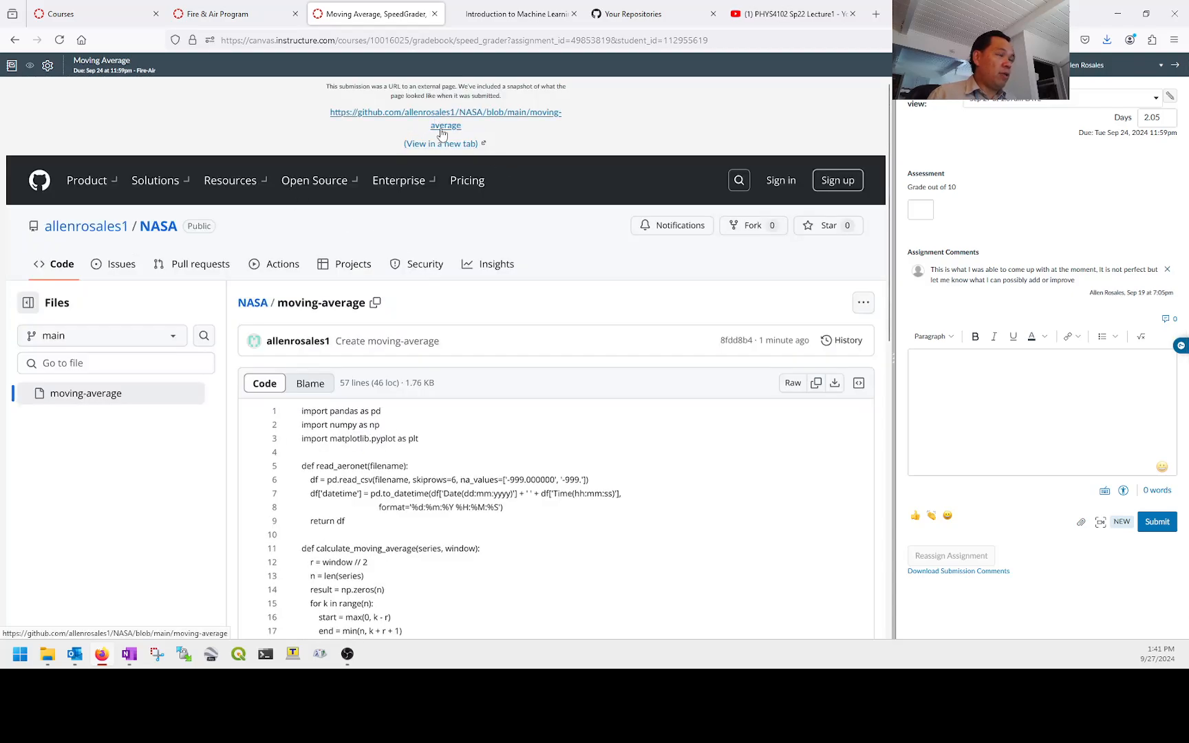
scroll(527, 422, "down", 6)
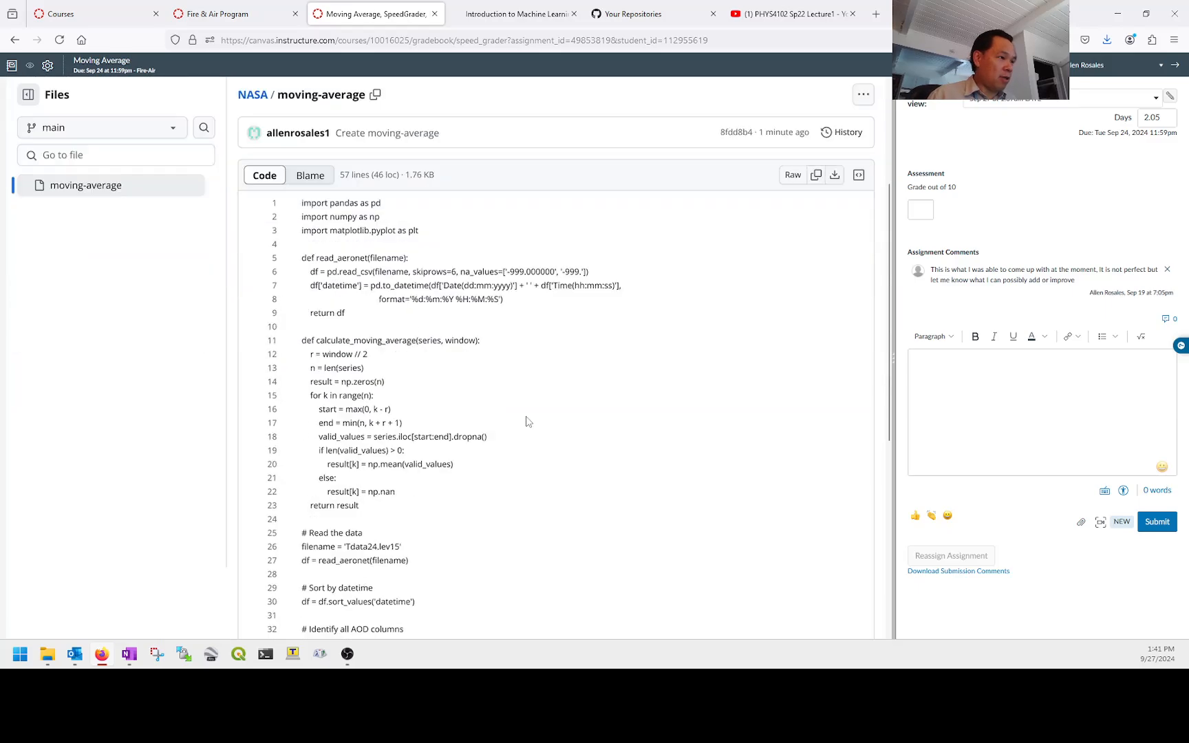
scroll(486, 345, "down", 2)
scroll(486, 344, "up", 8)
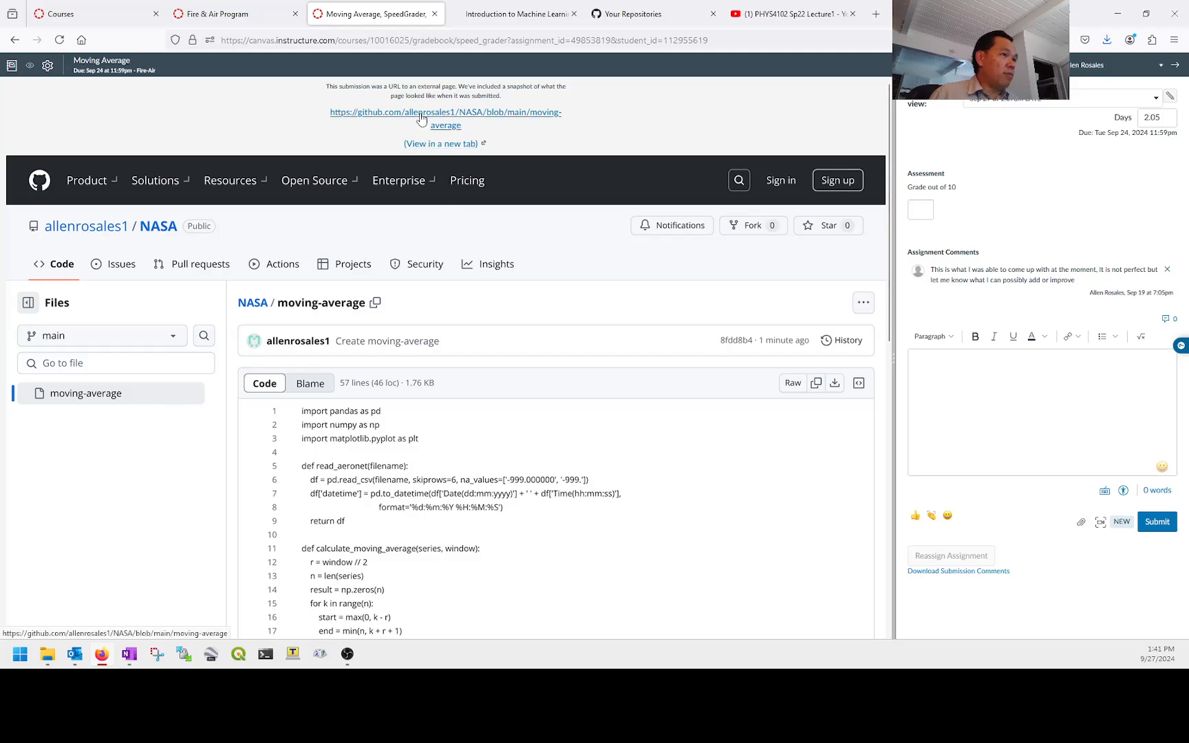
scroll(422, 357, "down", 9)
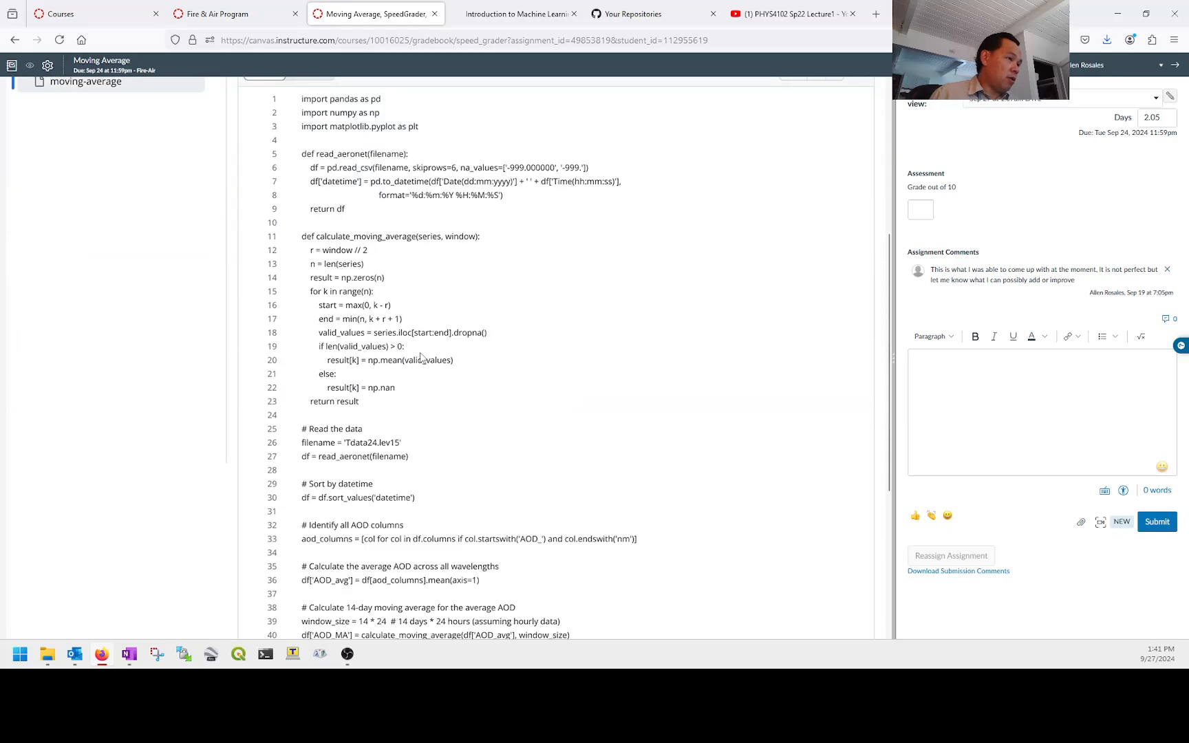
scroll(421, 357, "up", 10)
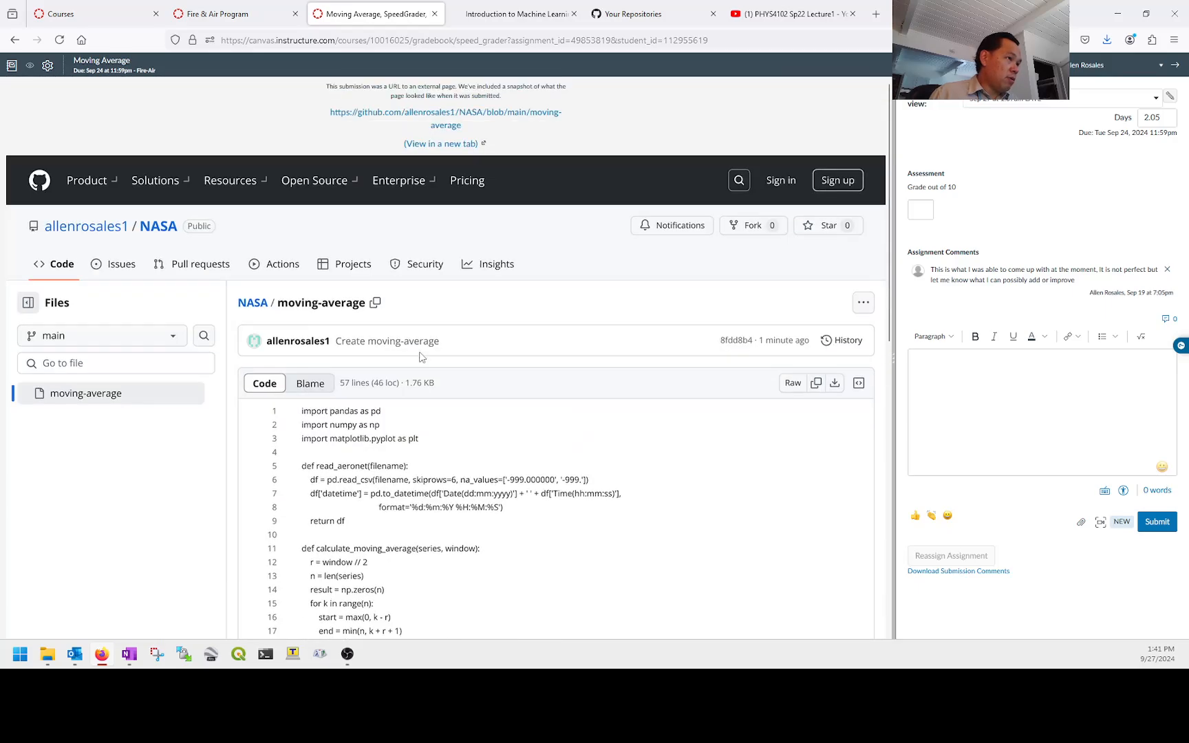
View the submission's GitHub page in a new tab and examine the full moving-average code, including the plotting section
left_click(434, 144)
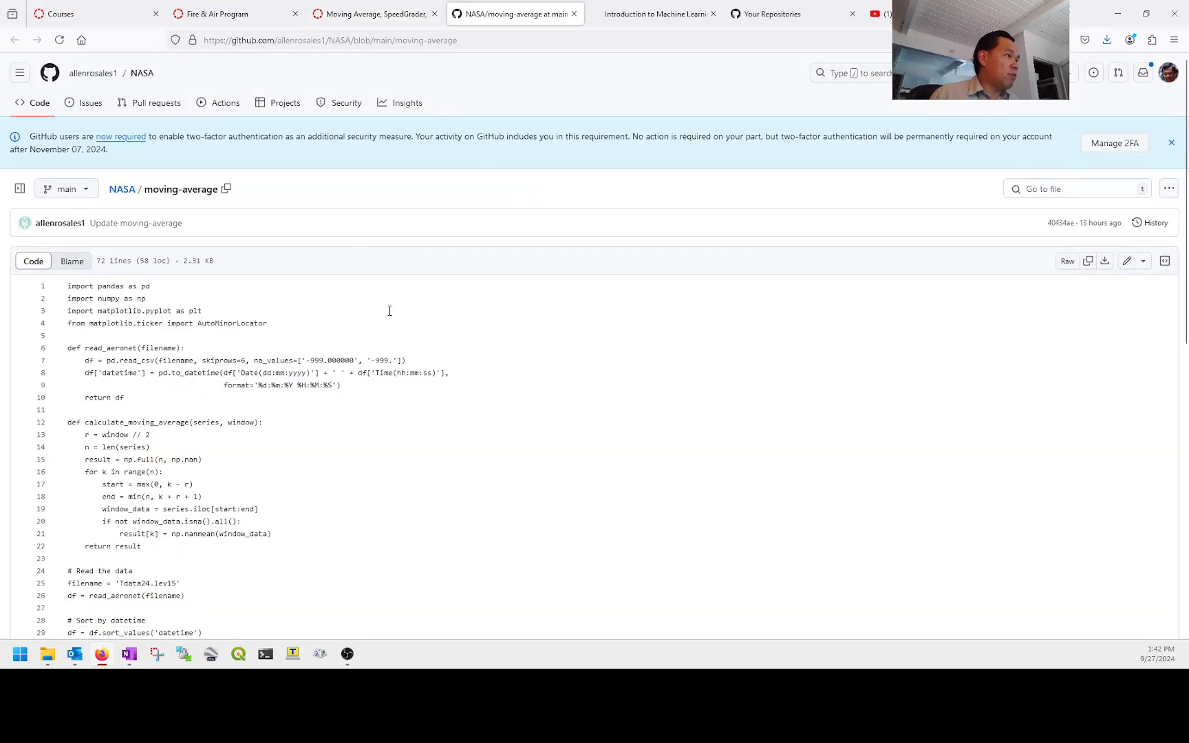
scroll(390, 311, "down", 7)
scroll(390, 311, "down", 4)
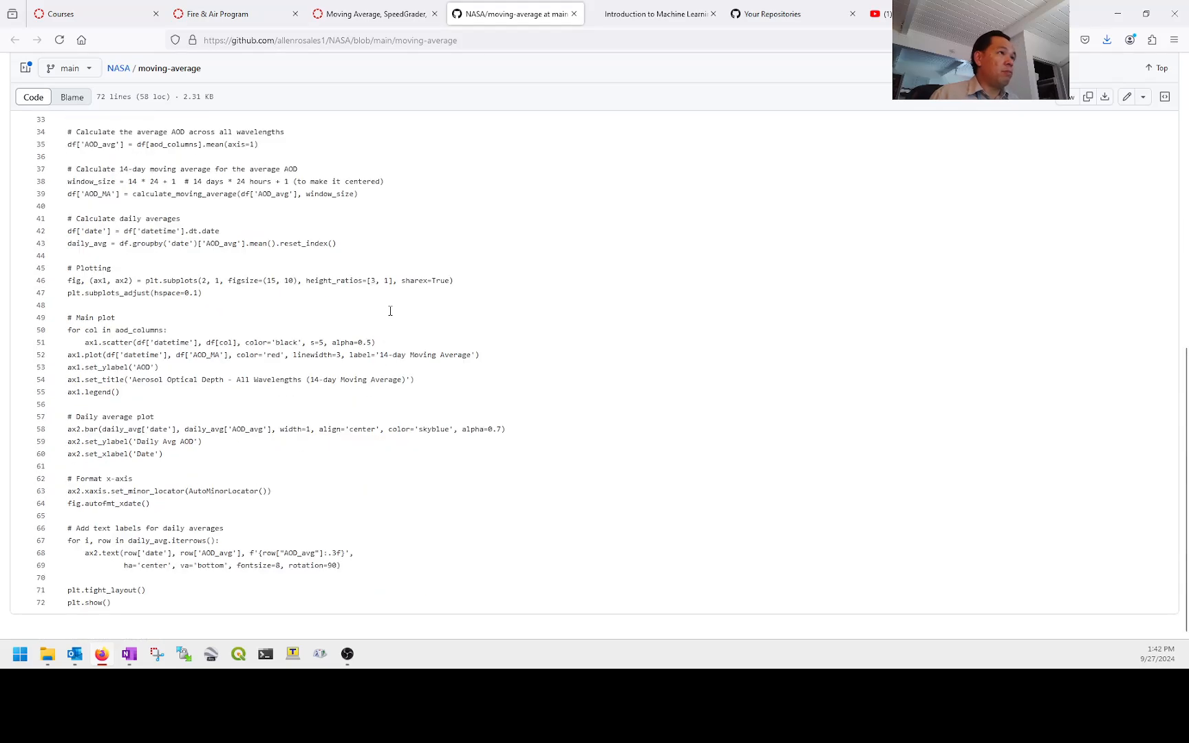
scroll(391, 312, "up", 12)
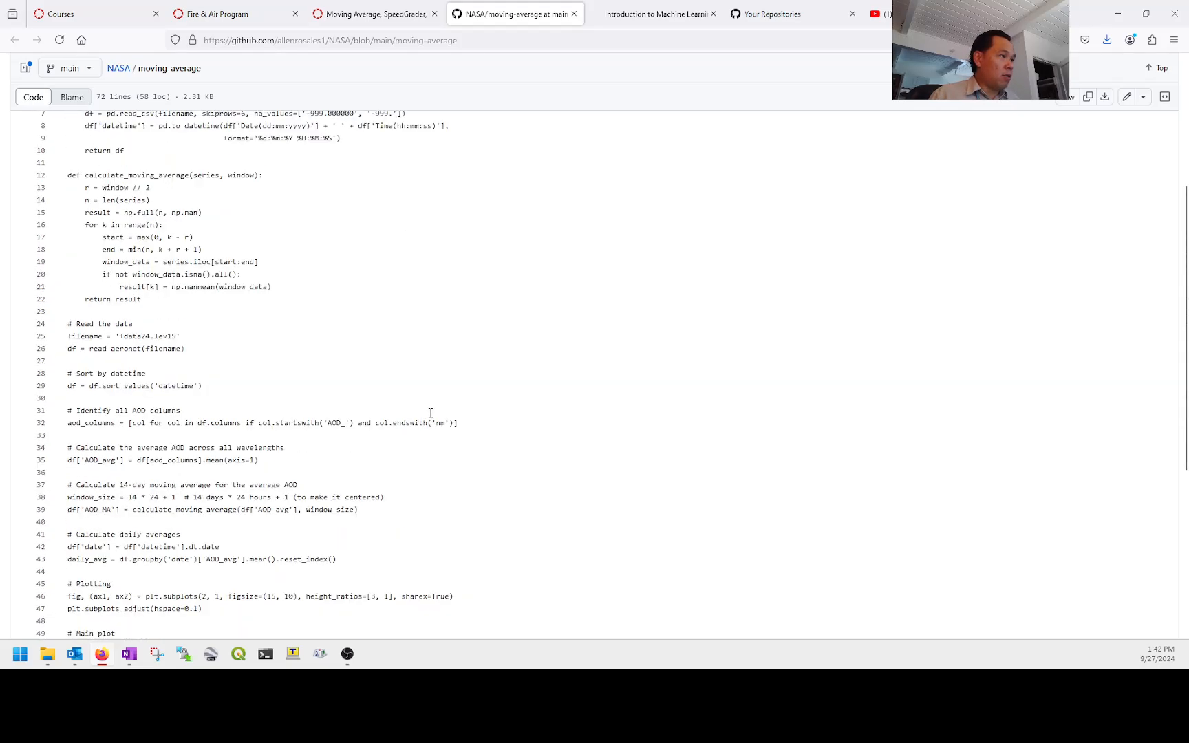
scroll(366, 404, "down", 10)
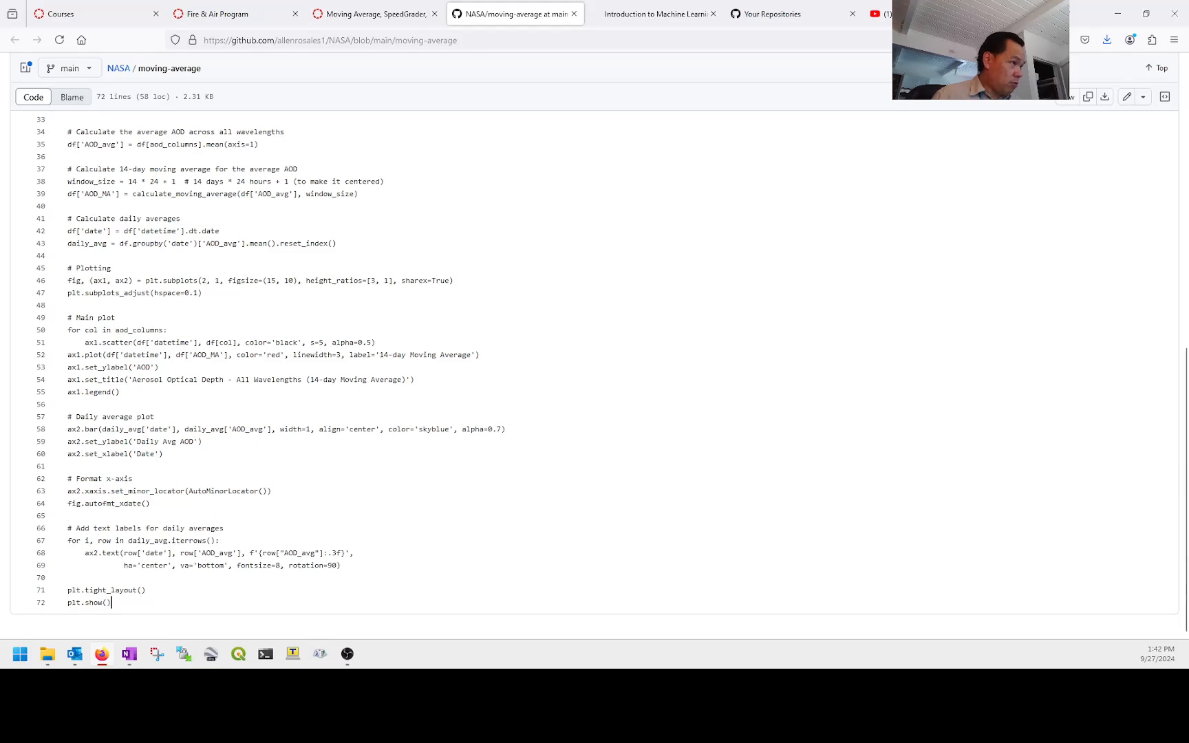
scroll(305, 481, "up", 10)
scroll(304, 481, "down", 1)
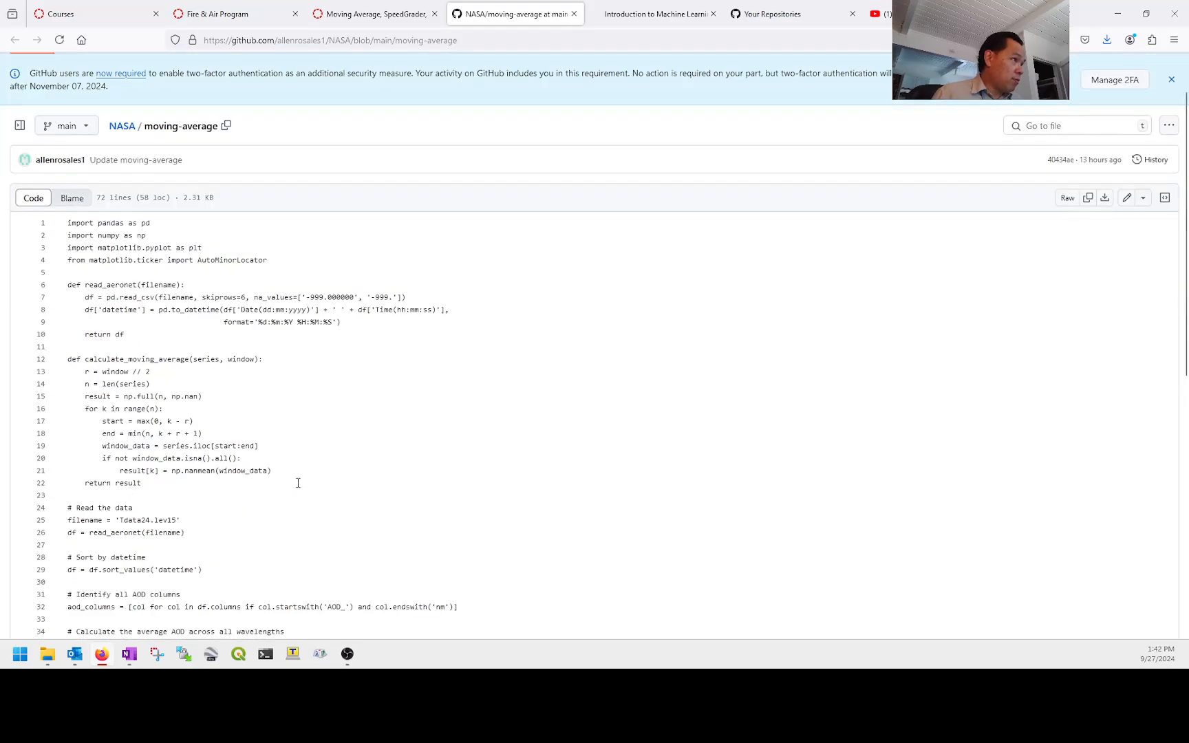
scroll(298, 483, "down", 10)
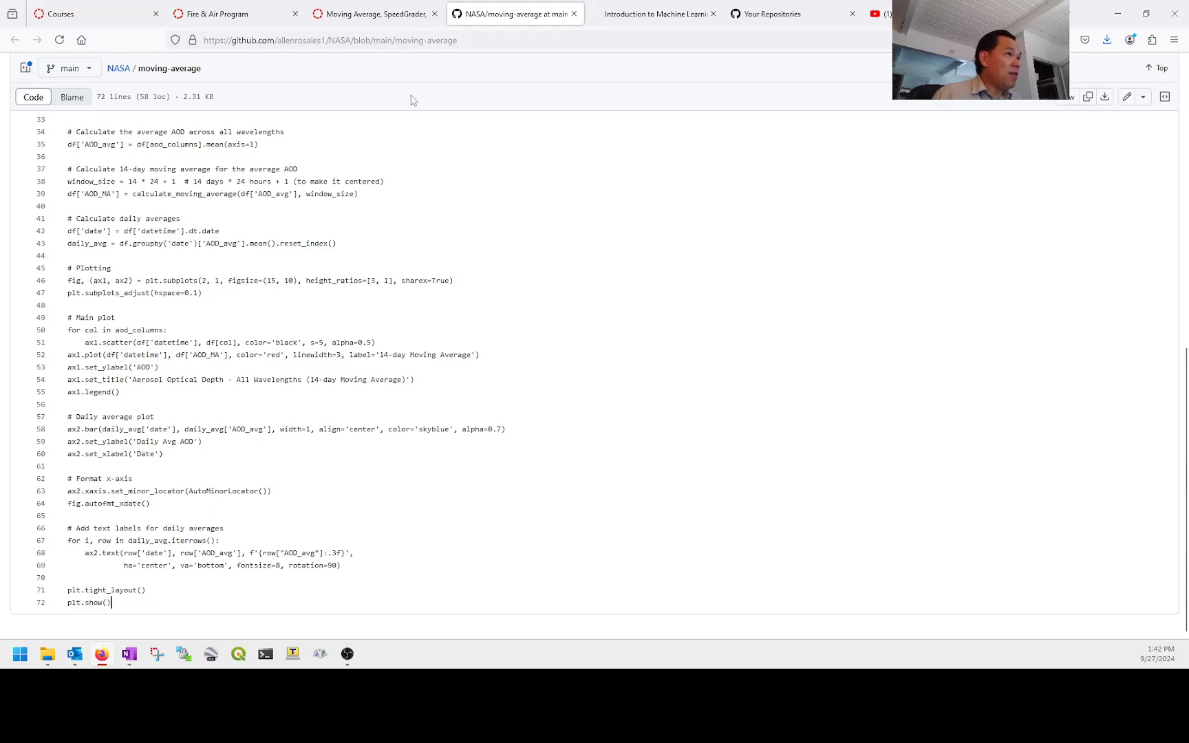
Return to the Moving Average submission in SpeedGrader and enter a grade of 5 out of 10
left_click(384, 23)
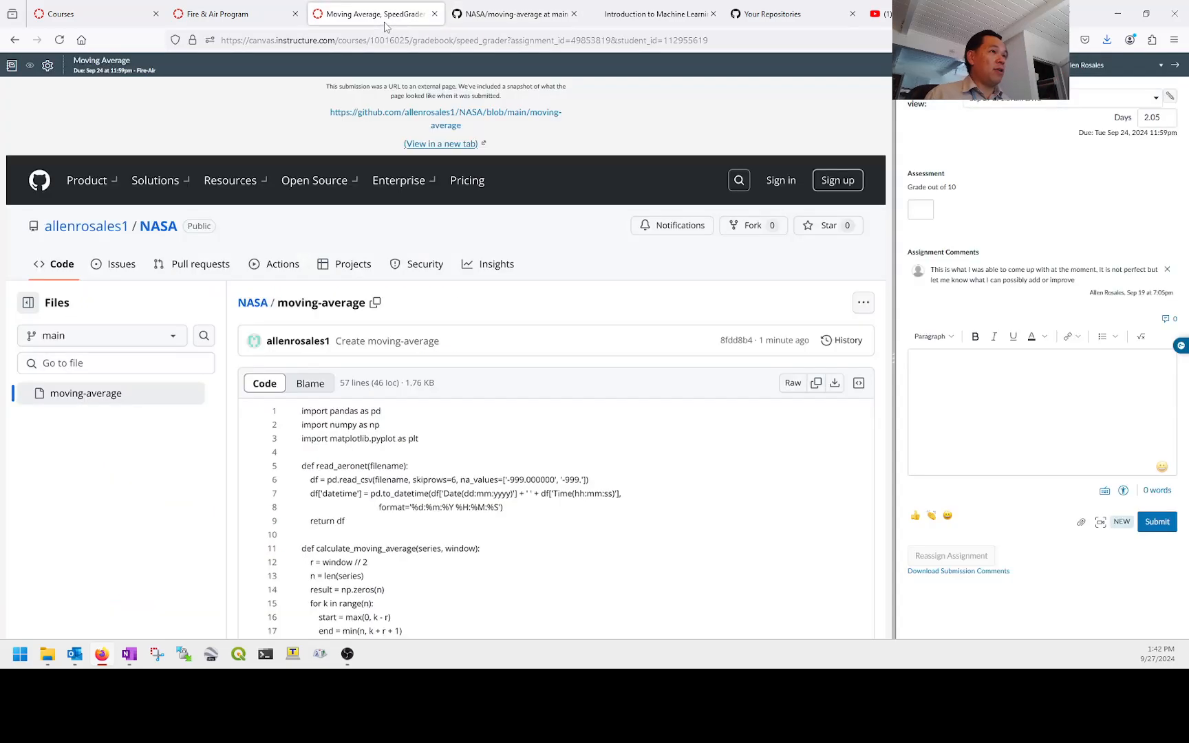
left_click(959, 380)
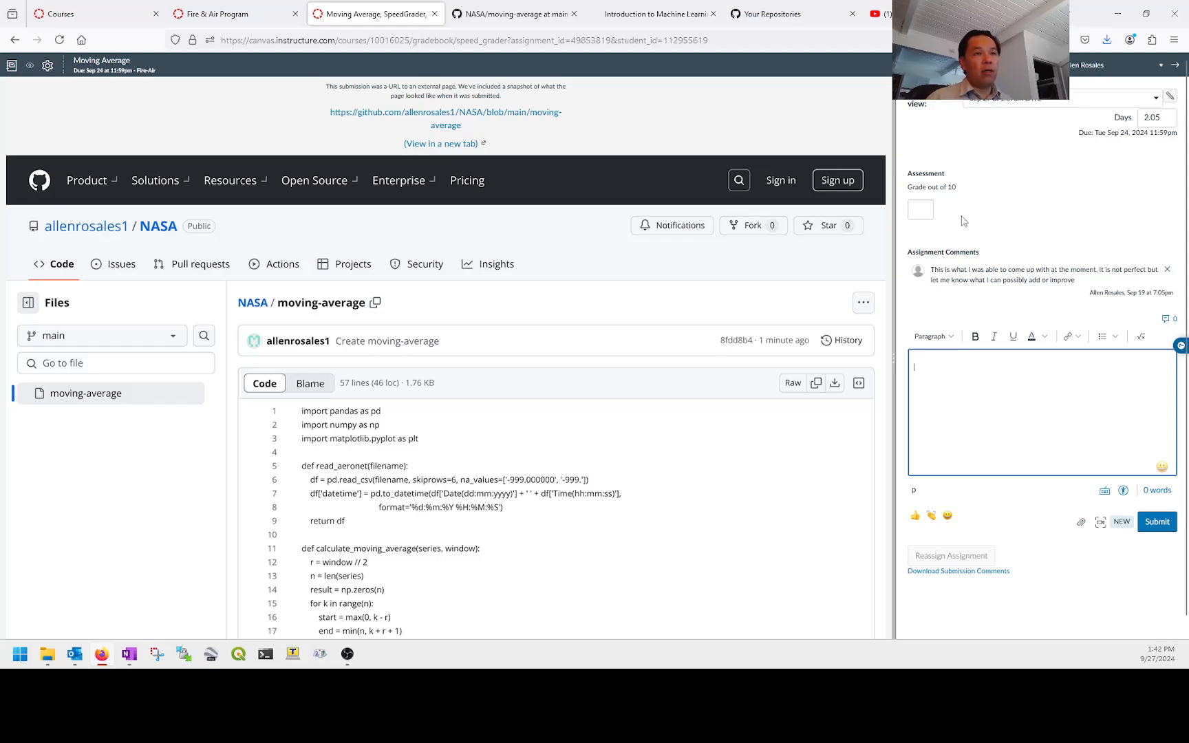
left_click(922, 213)
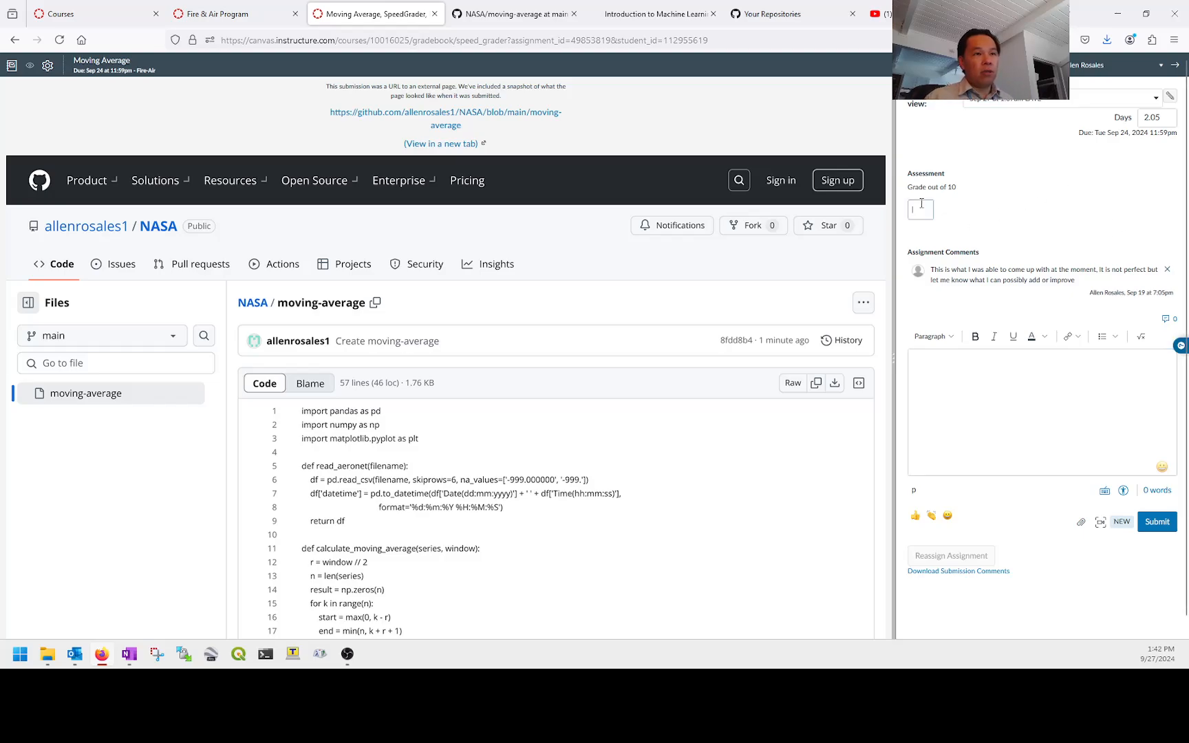
type("5")
Begin the submission comment with "When you're turning your codes on github.com. Make sure that the plots you've made are visible."
left_click(977, 390)
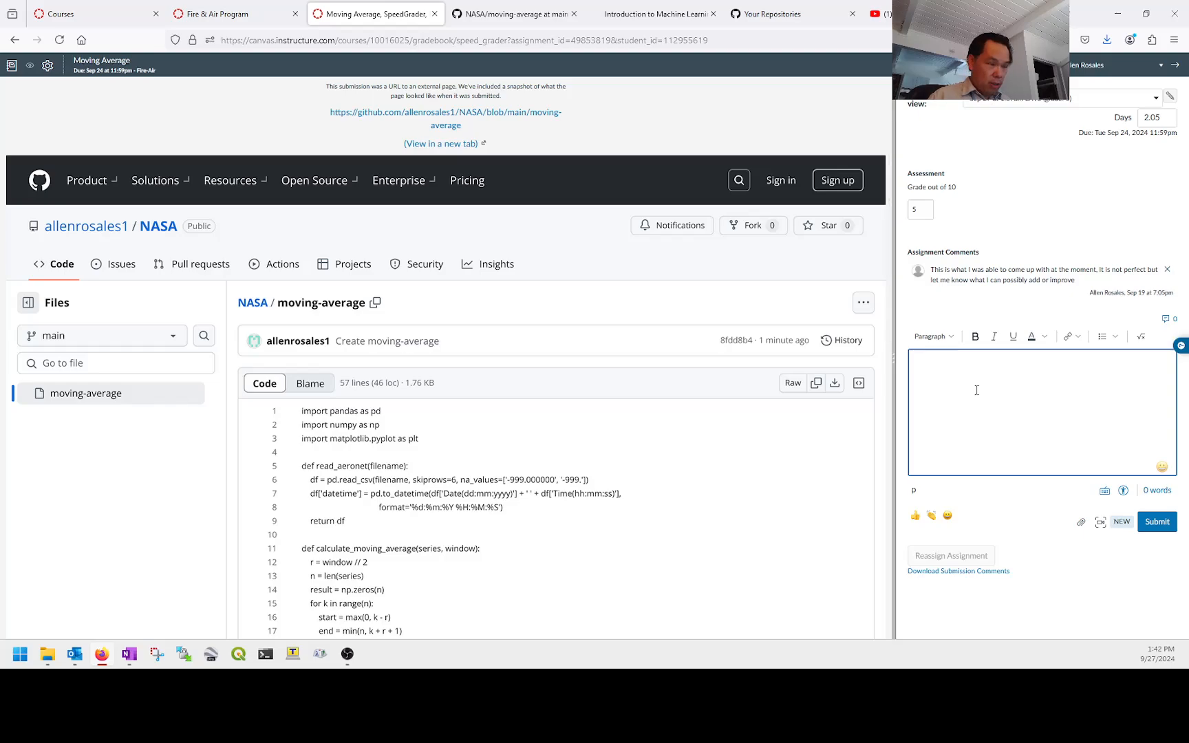
type("When you're")
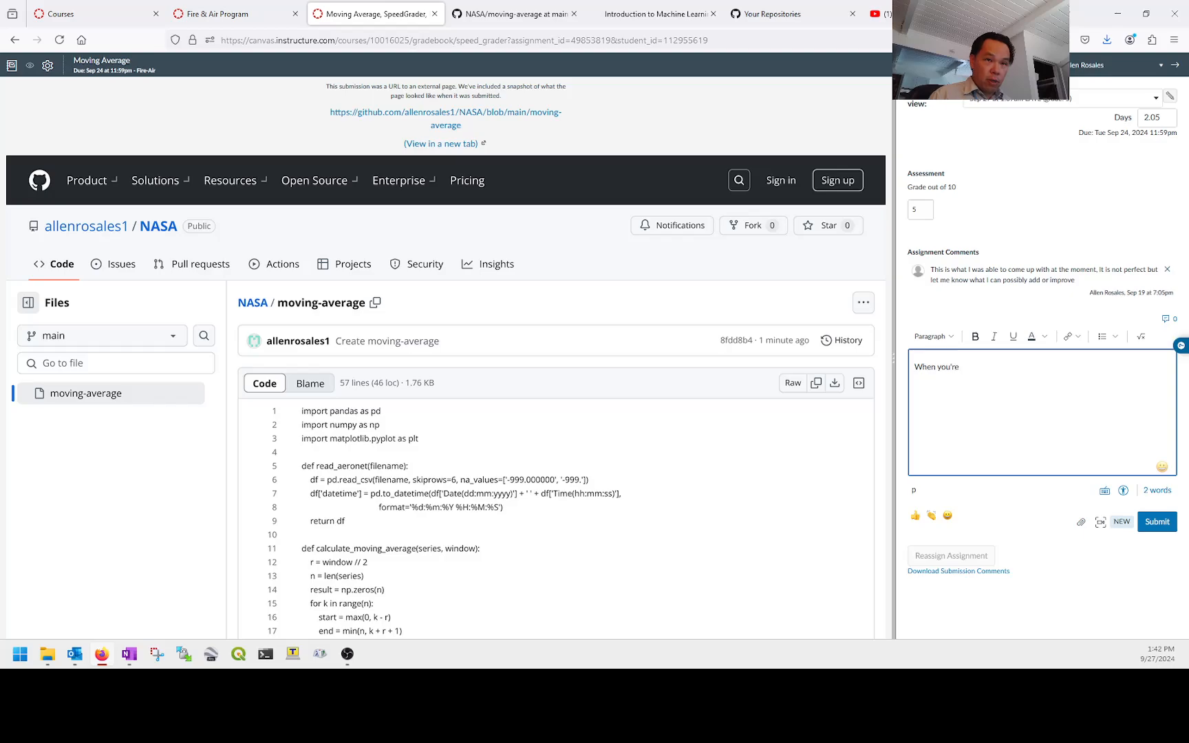
type(" turning your codes on")
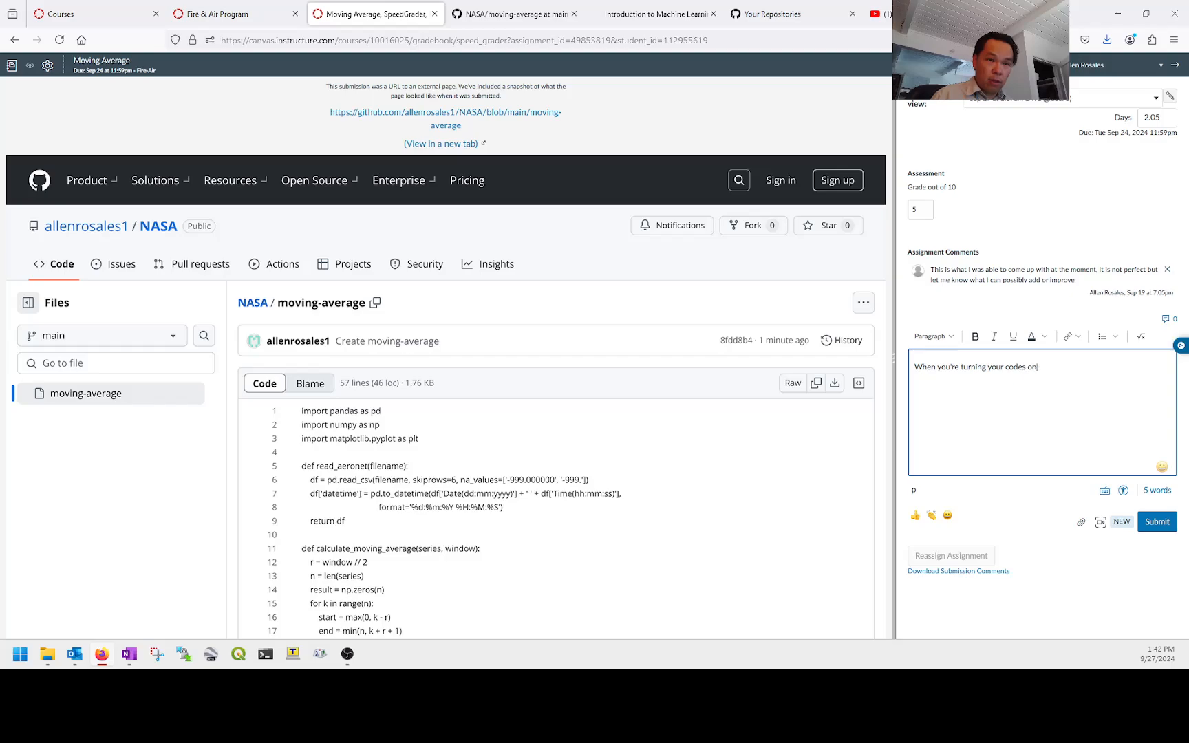
type(" github.co")
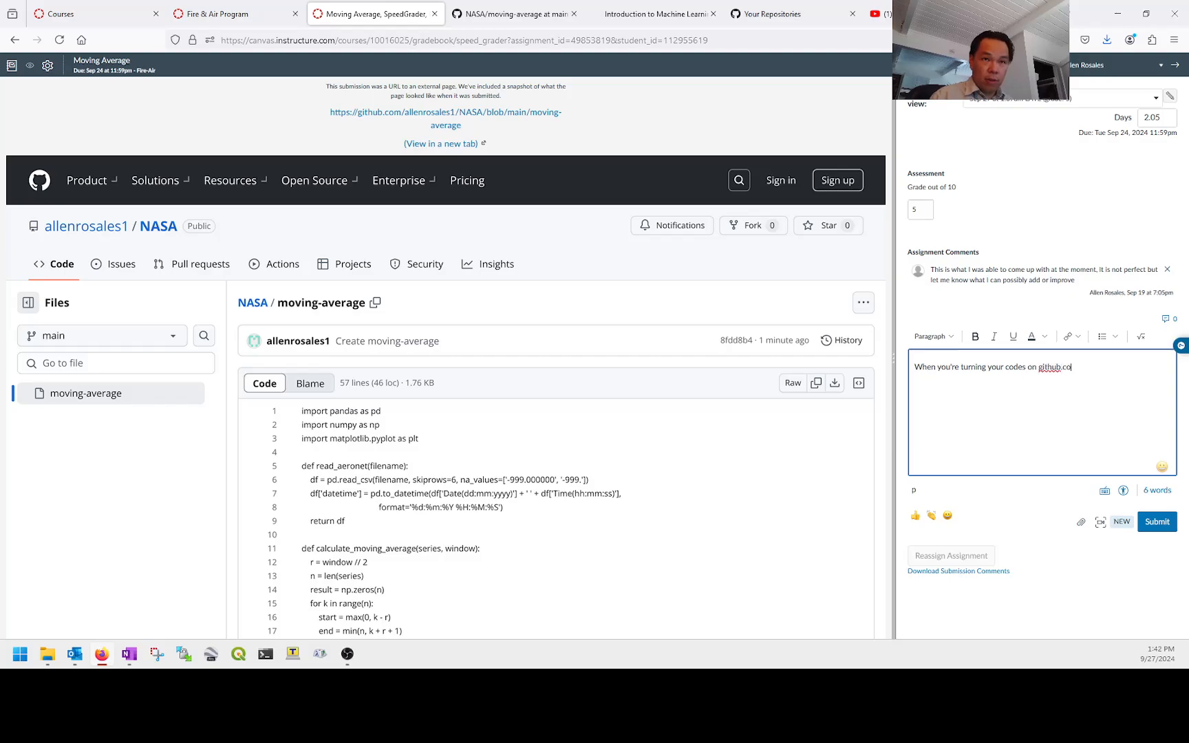
type("m. Make sure that the plots you've m")
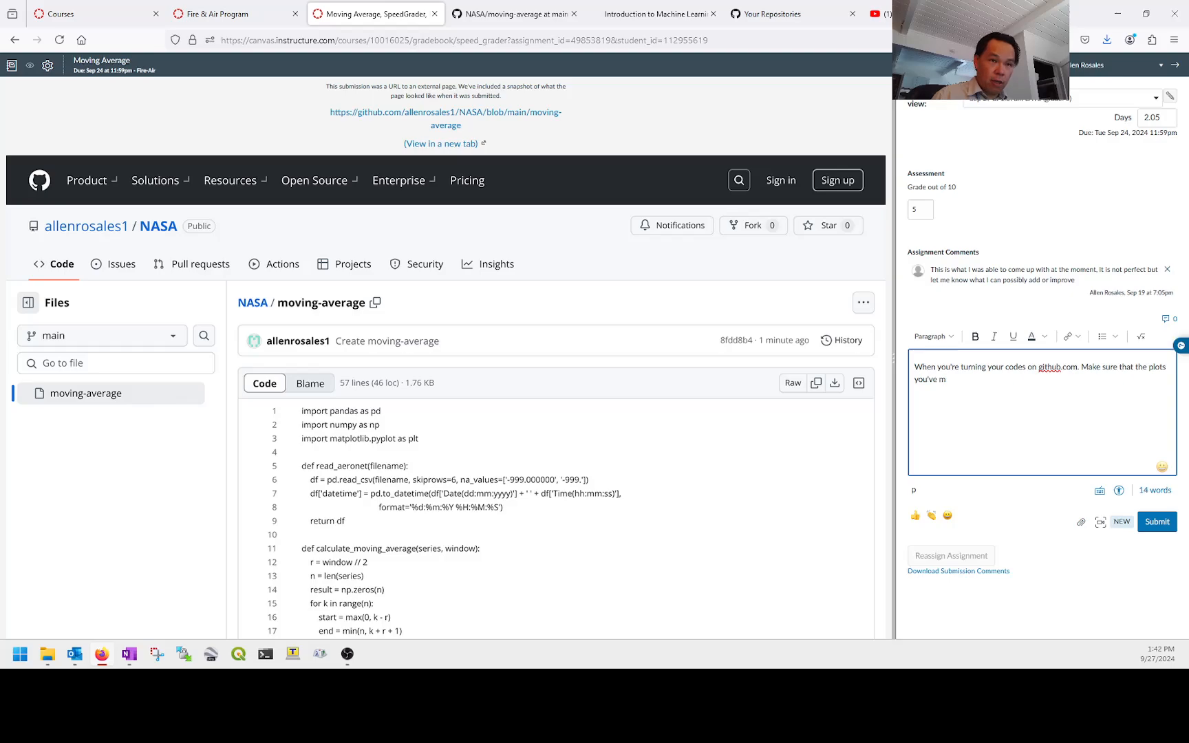
type("ade are visable alread")
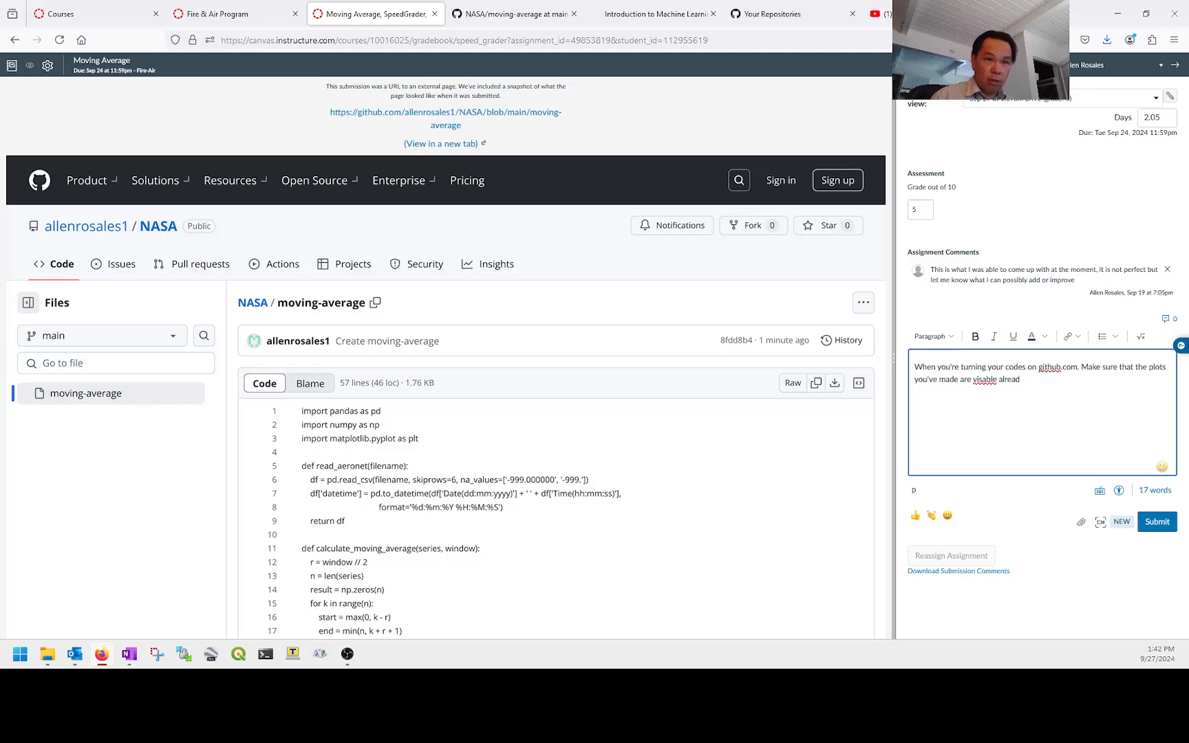
key("BackSpace")
key("BackSpace")
key("BackSpace")
key("BackSpace")
key("BackSpace")
key("BackSpace")
type("b")
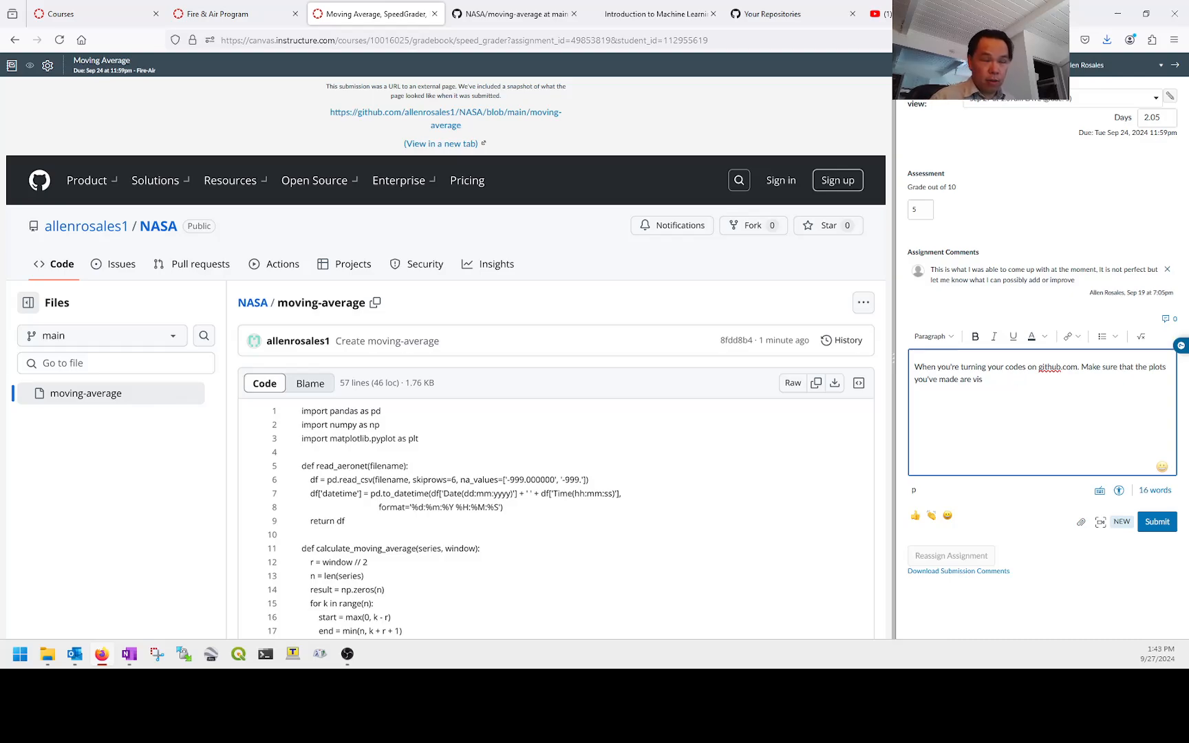
type("le. M")
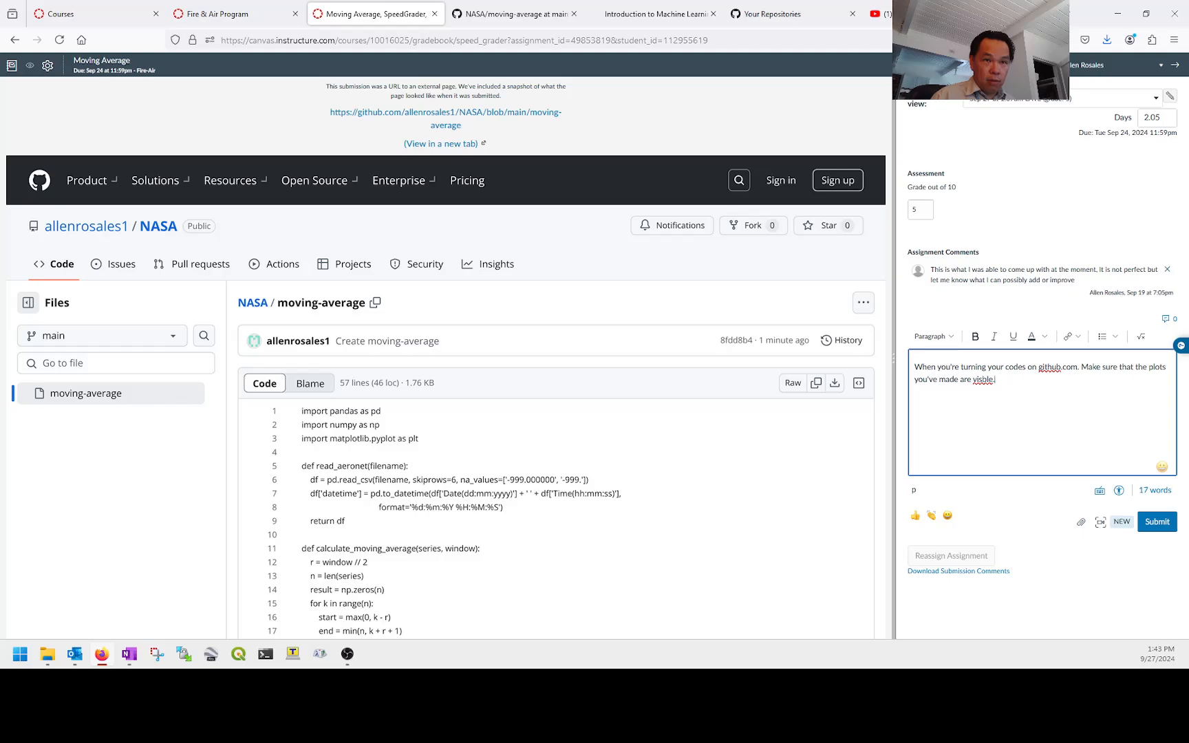
key("BackSpace")
key("BackSpace")
Continue the comment with "In this case, you have to run the code block before uploading the notebook to github.com."
type("this case, you have")
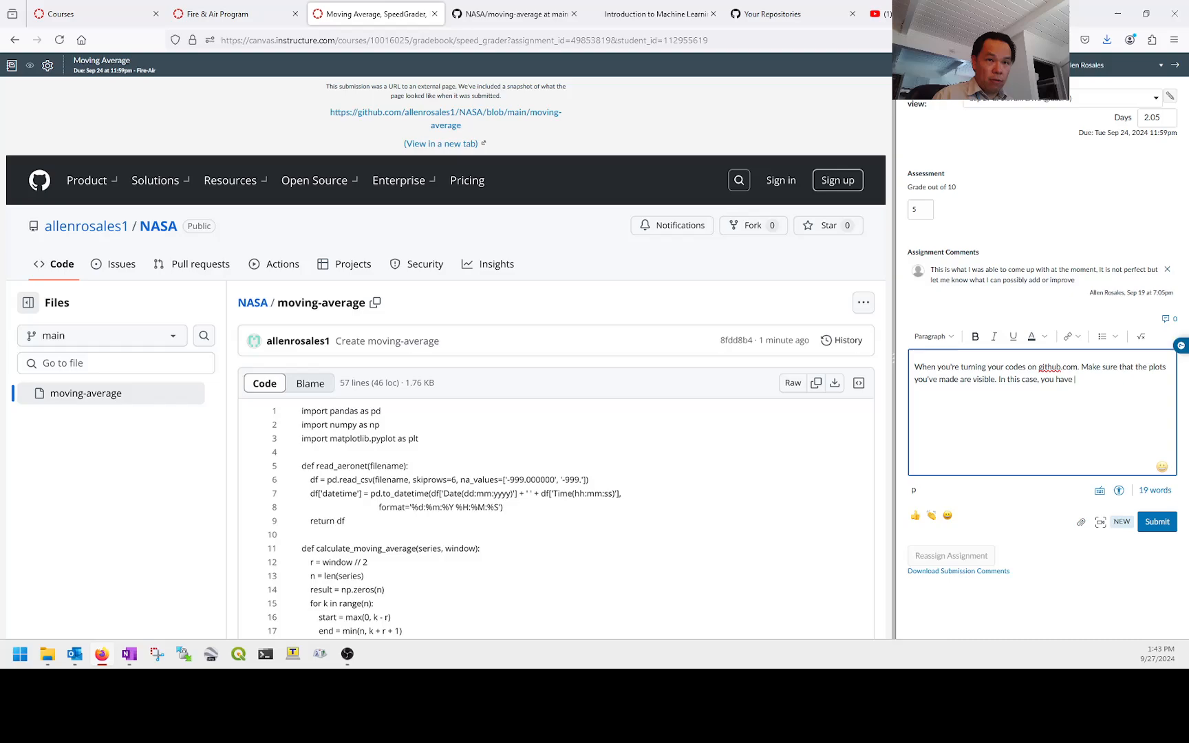
type(" to run the code block")
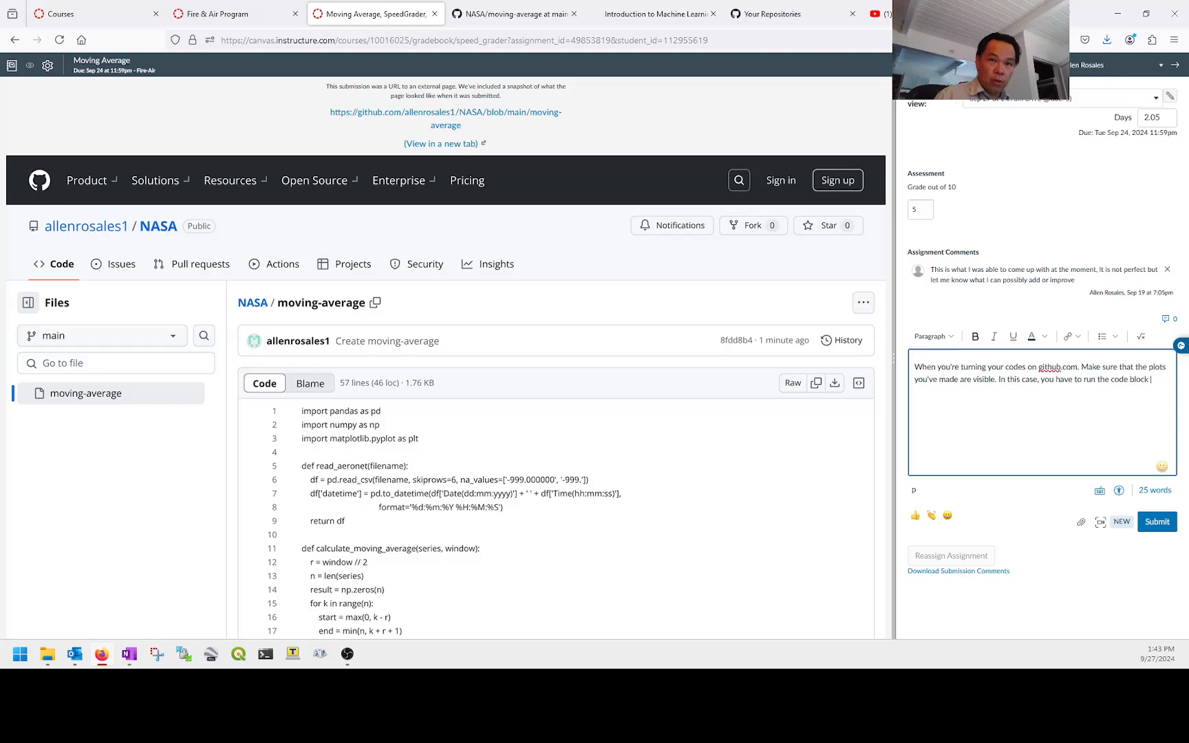
type(" before uploading the")
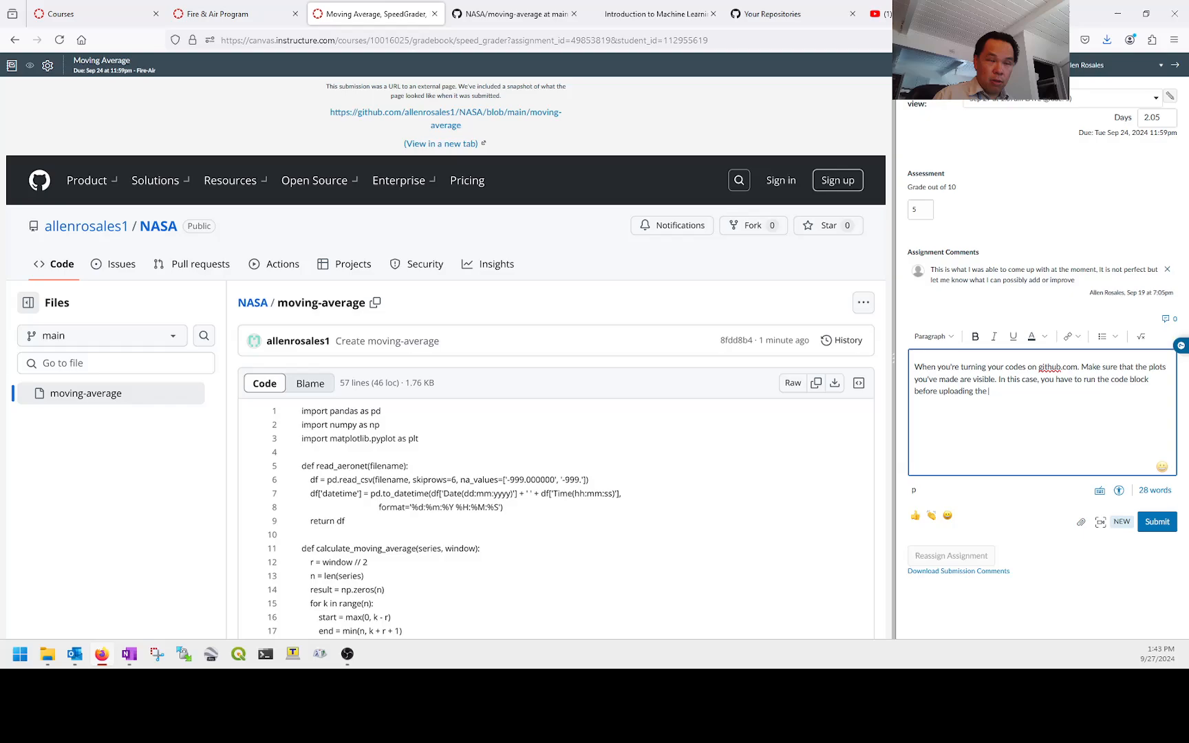
type(" noteboo")
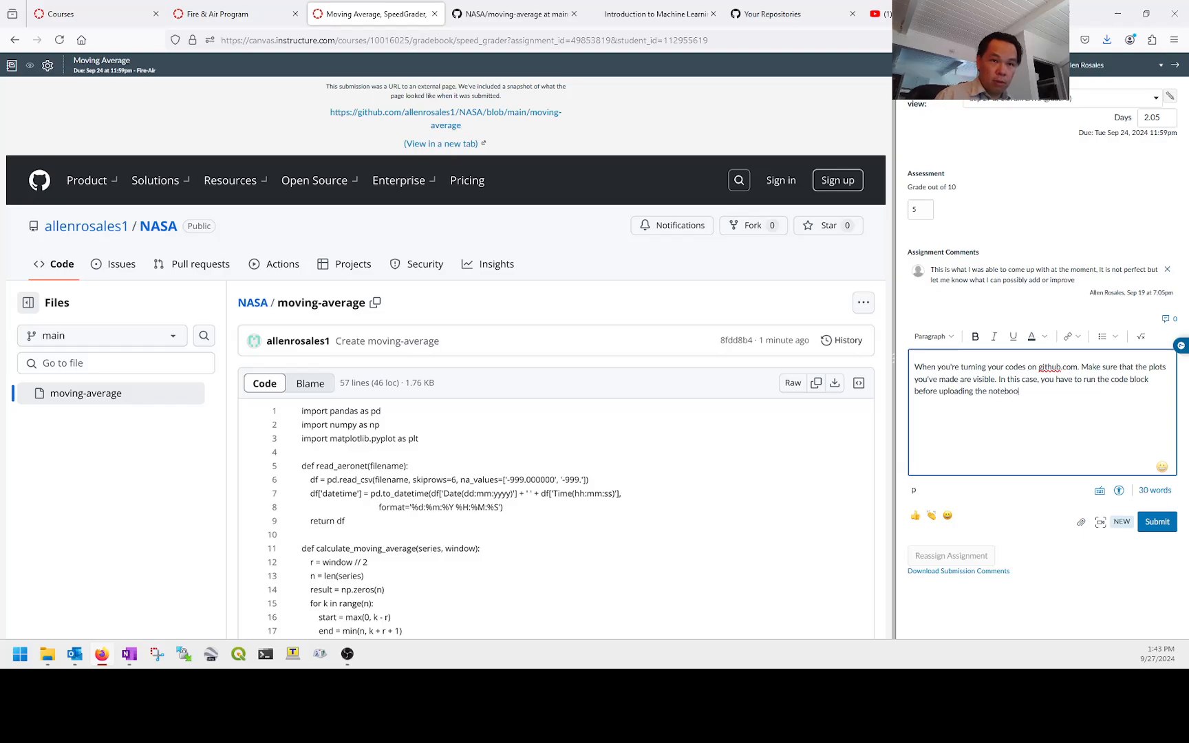
type("k to github.co")
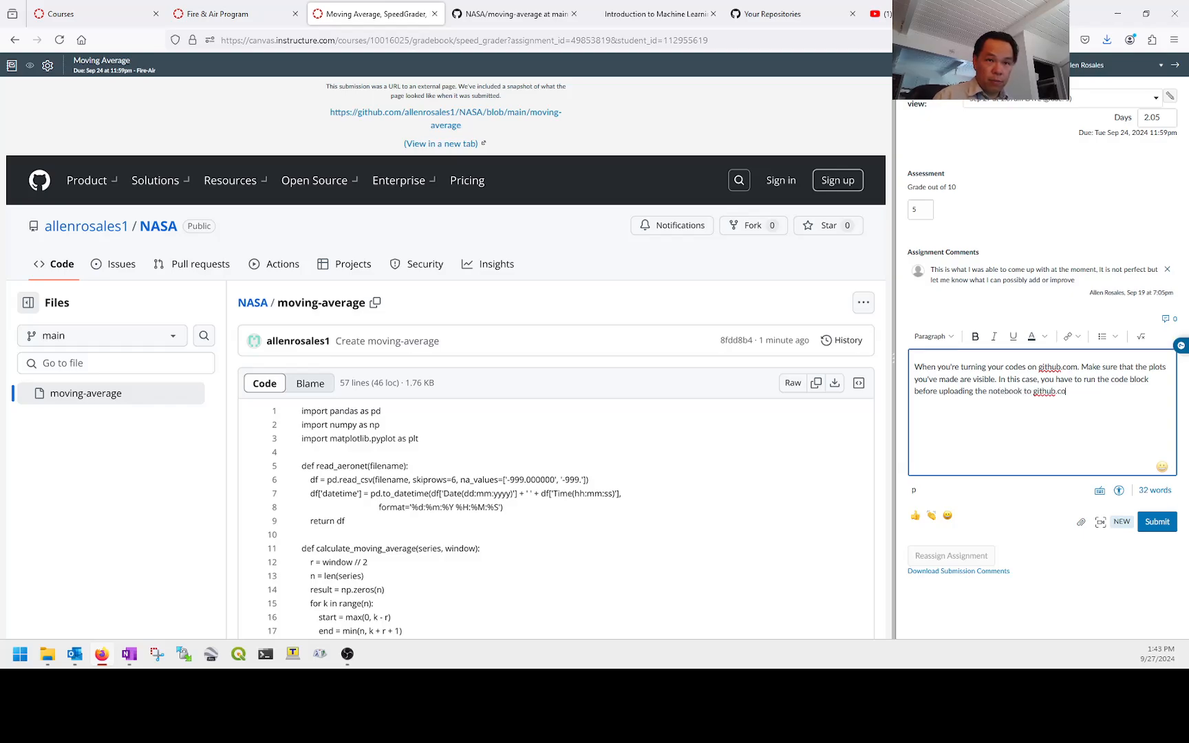
Add a separate paragraph, "Please do this and update the link if needed.", and submit the comment
type("m.  Please do")
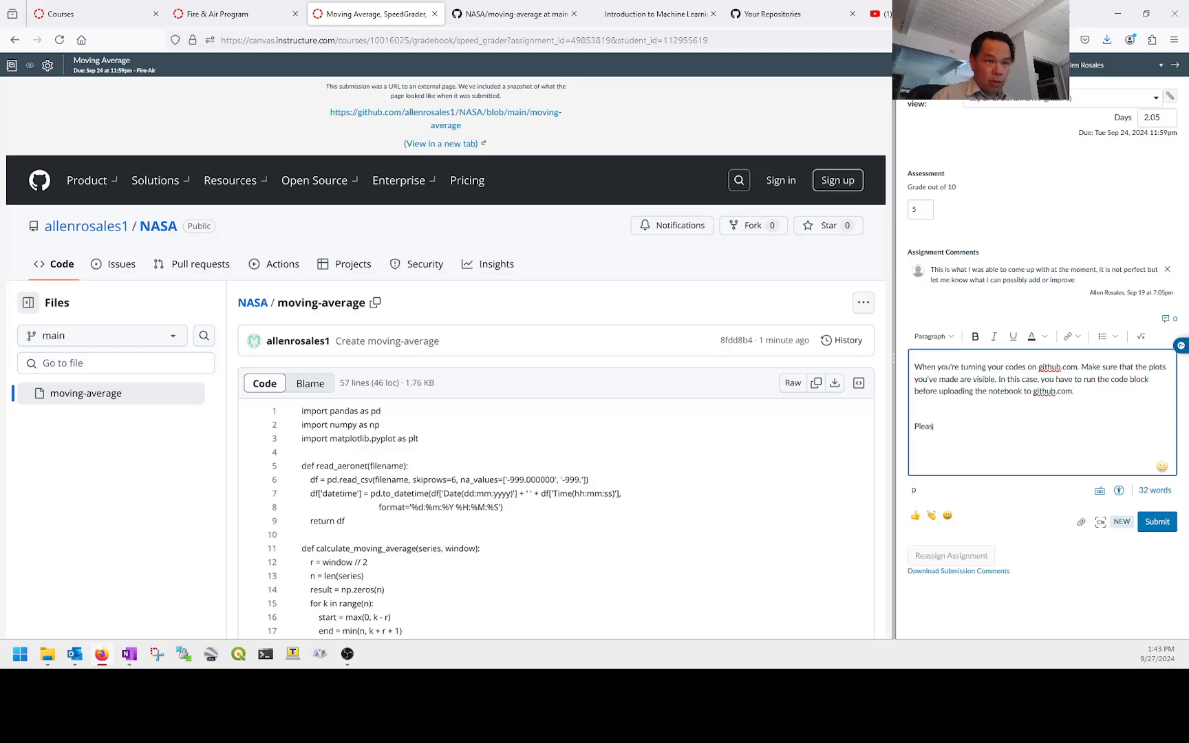
key("BackSpace")
key("BackSpace")
key("BackSpace")
key("BackSpace")
key("BackSpace")
key("BackSpace")
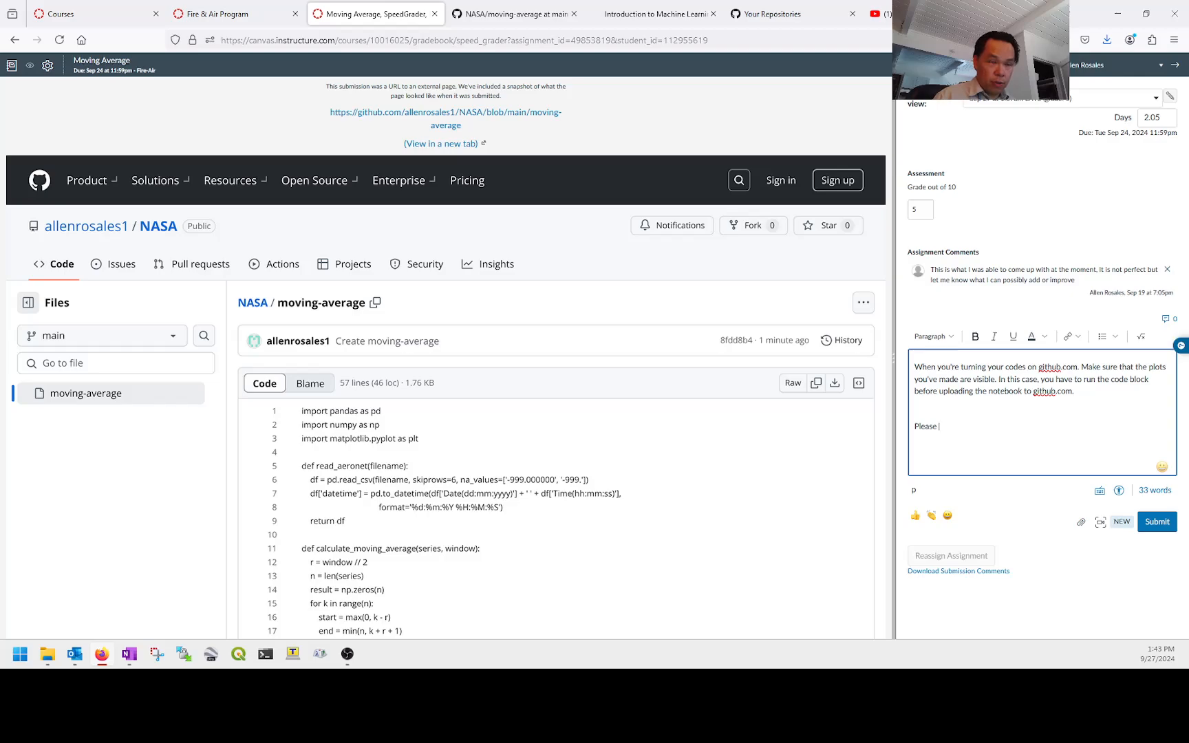
type("do this and update the link if ne")
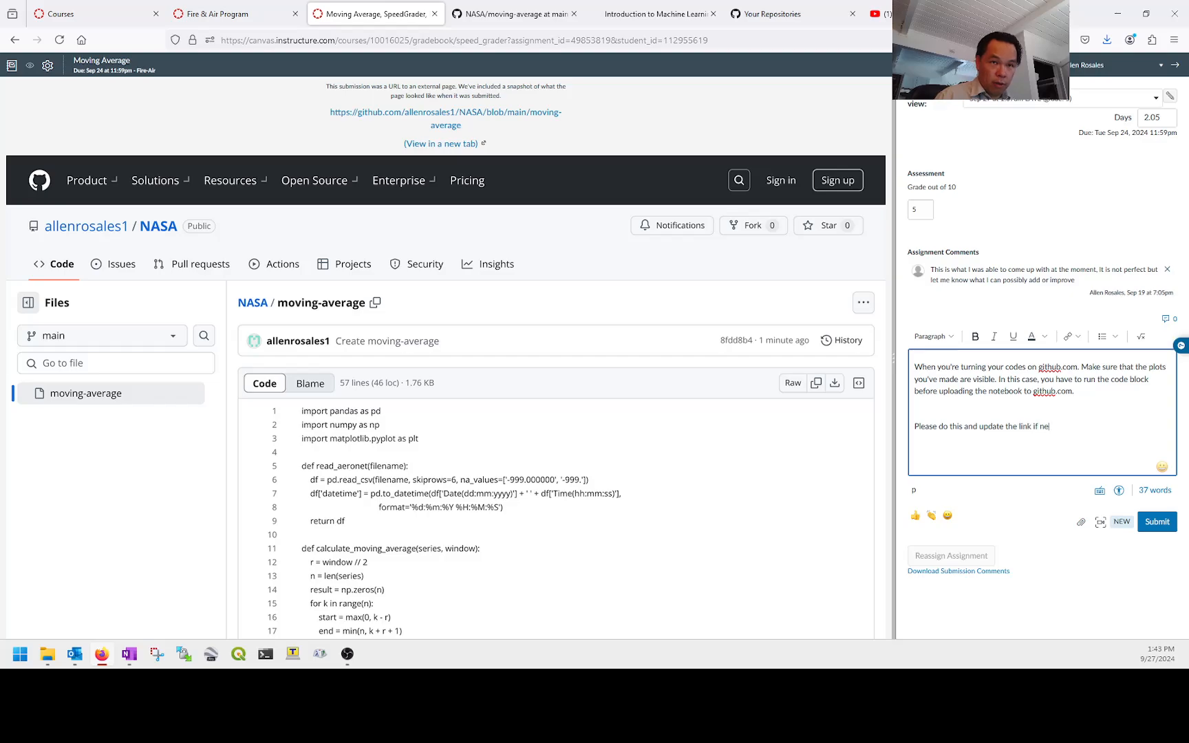
type("eded.")
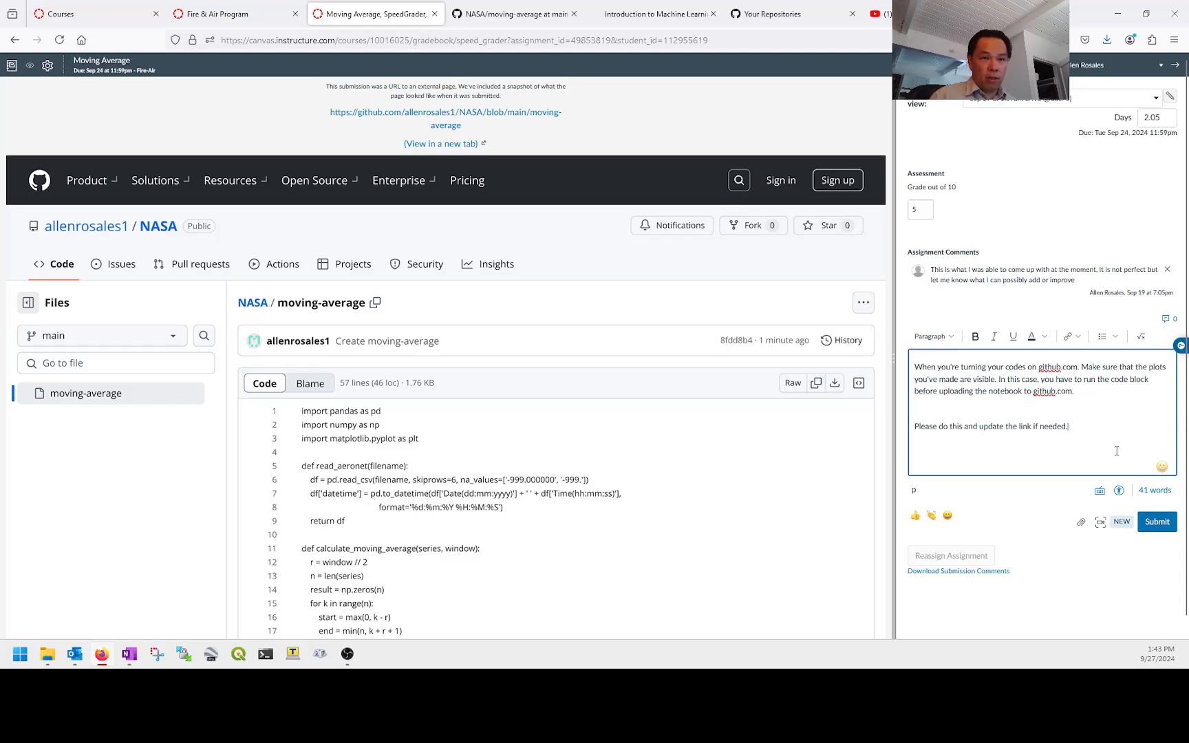
left_click(1157, 522)
scroll(1159, 515, "down", 1)
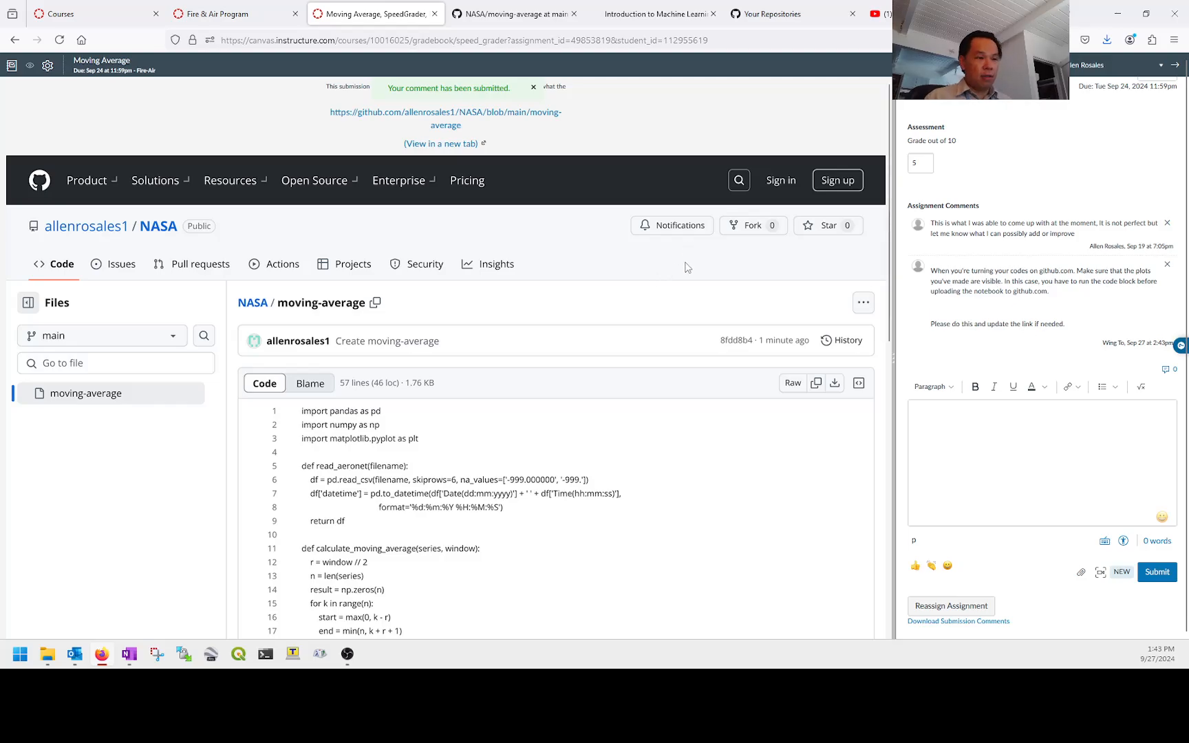
scroll(626, 401, "down", 2)
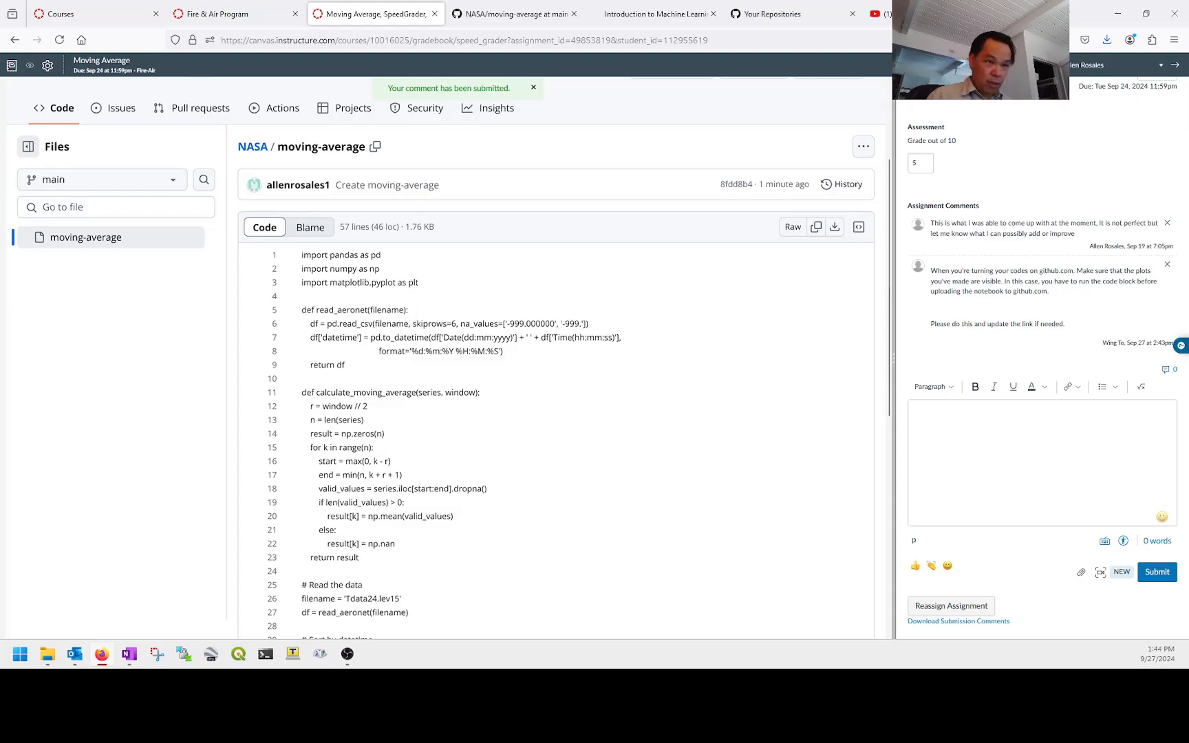
scroll(406, 320, "up", 2)
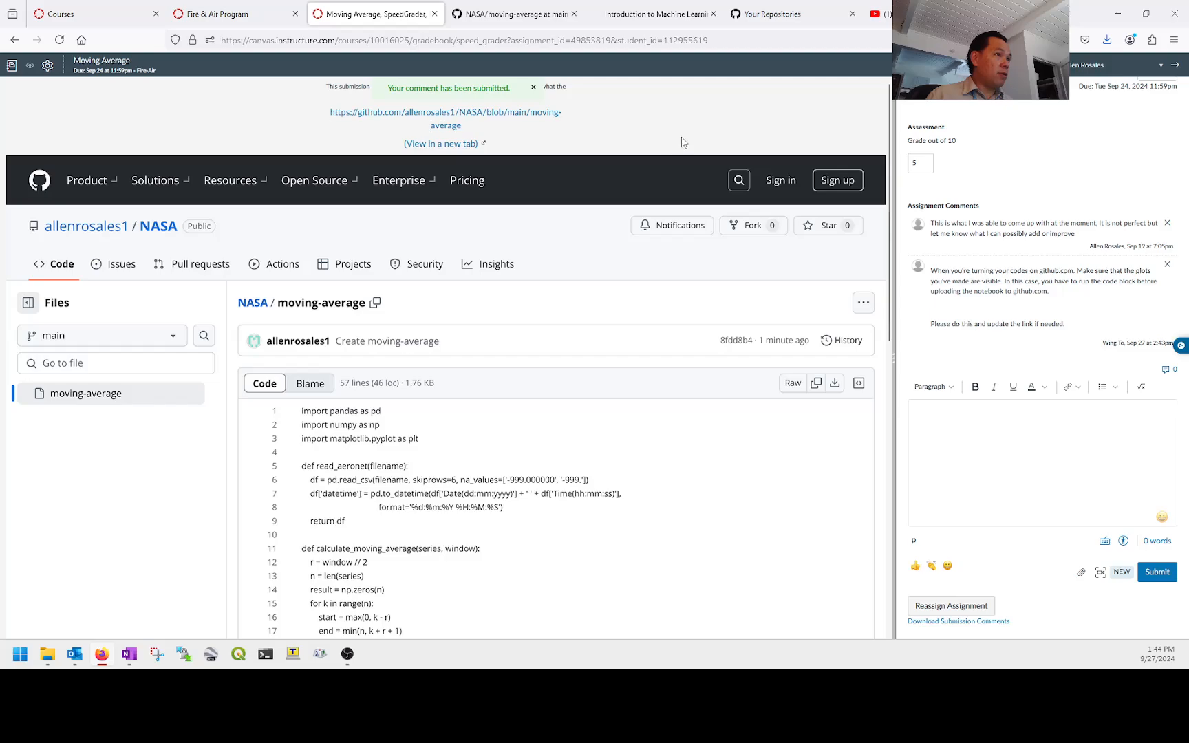
Go back from SpeedGrader to the Fire-Air course home page and look over its modules and remaining grading tasks
left_click(144, 72)
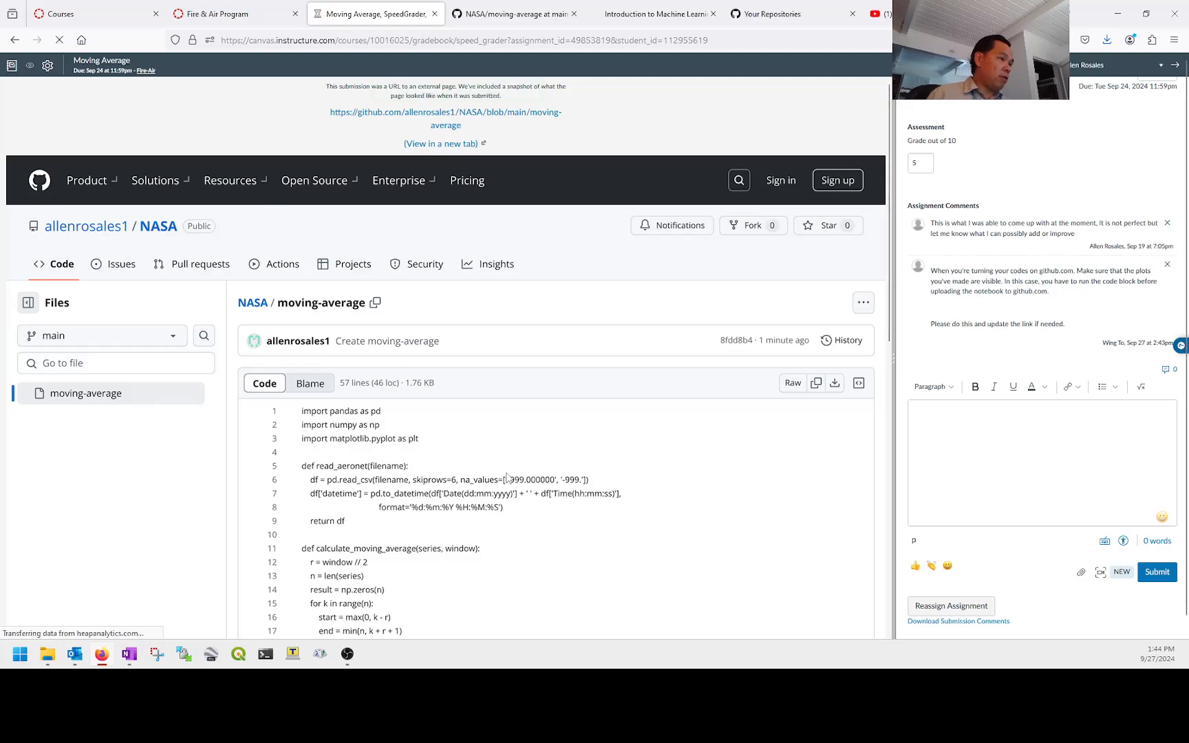
scroll(797, 553, "down", 7)
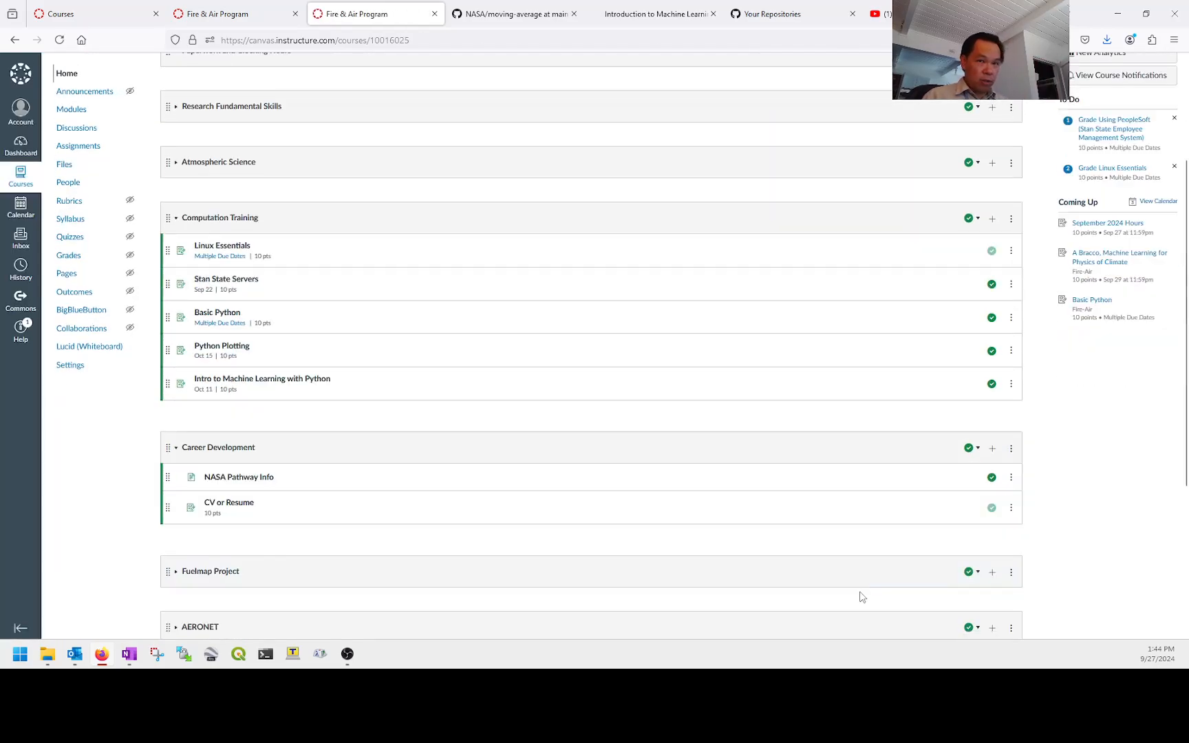
scroll(796, 552, "up", 3)
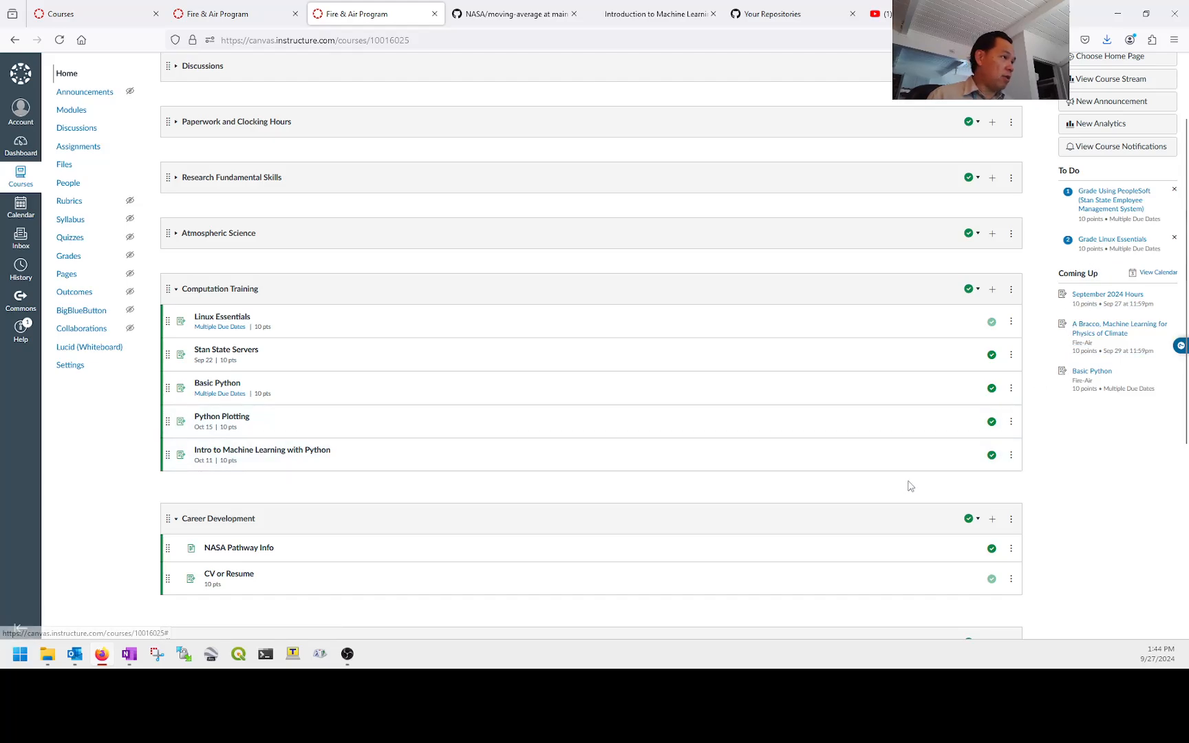
scroll(910, 487, "up", 3)
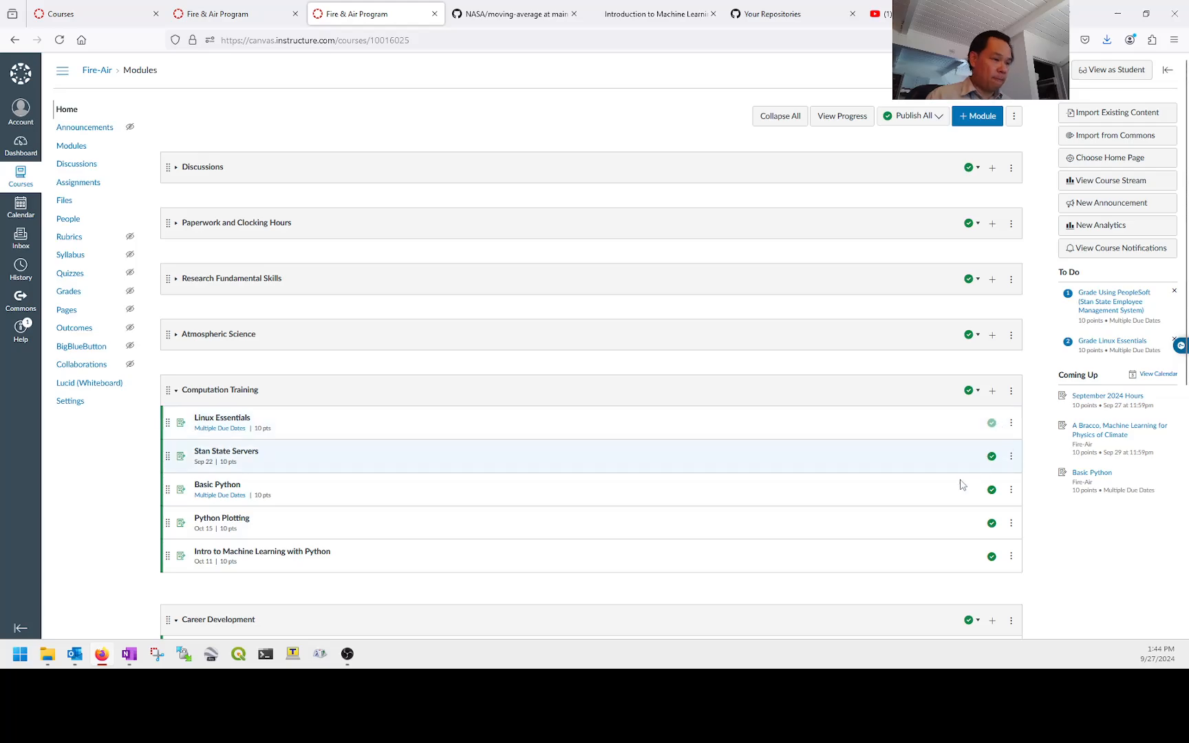